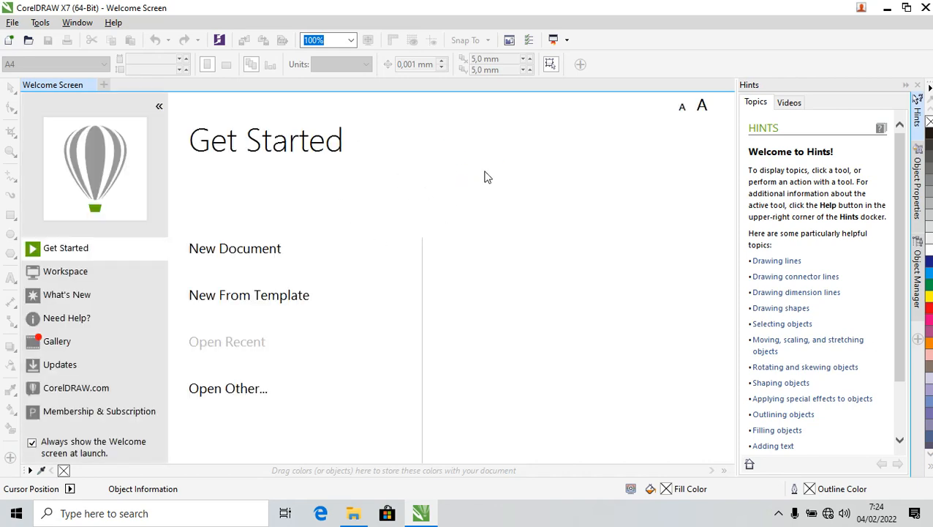
click(12, 22)
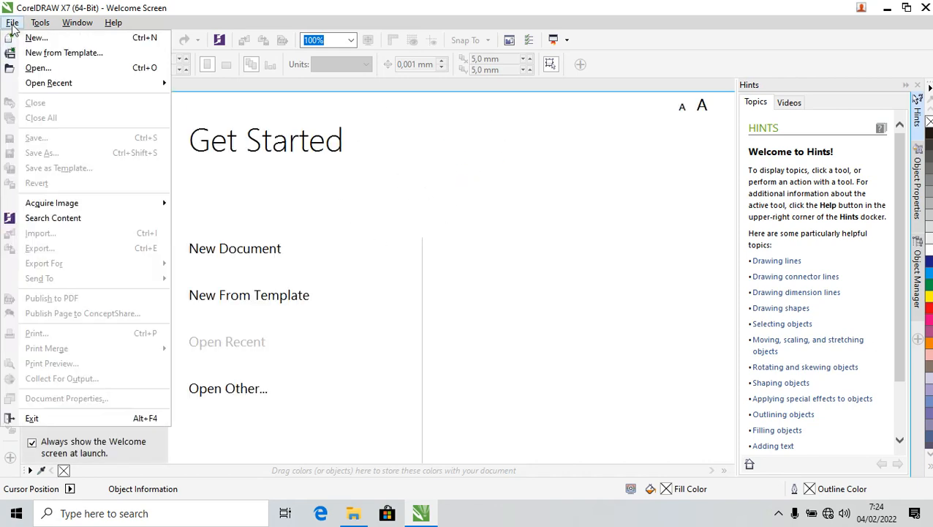
click(512, 264)
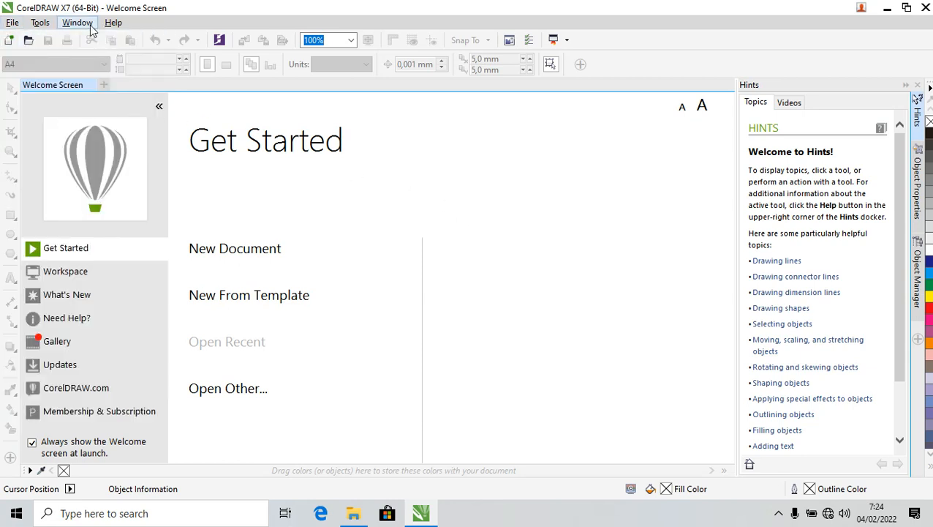
click(12, 22)
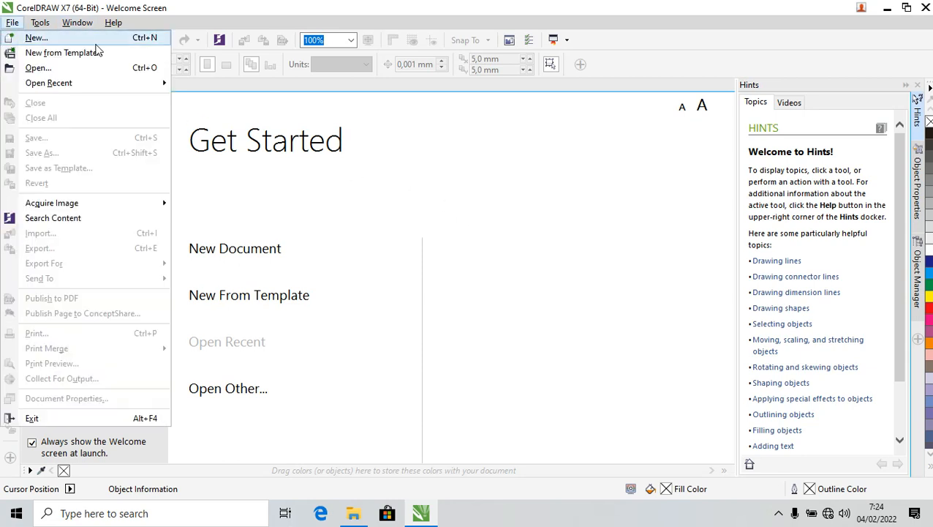
click(483, 229)
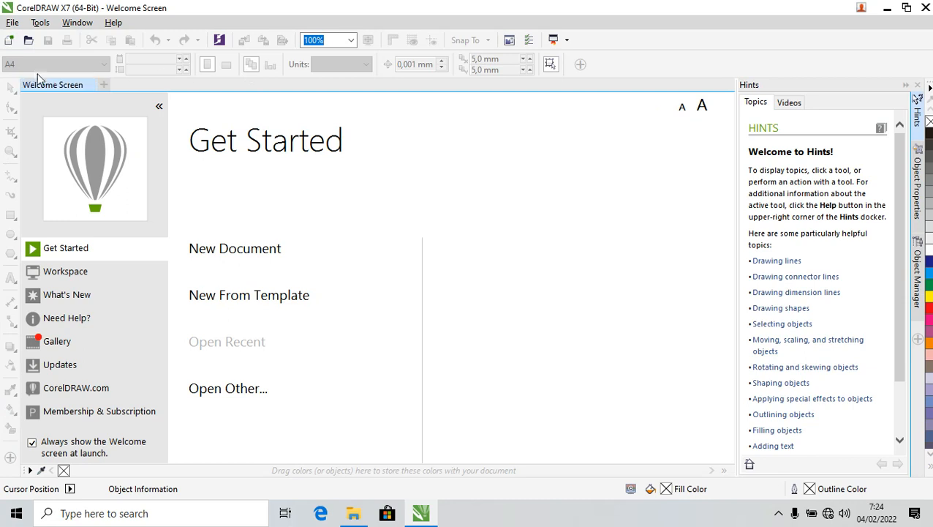
Start a new document and name it "belajar corel drw dasar"
click(9, 44)
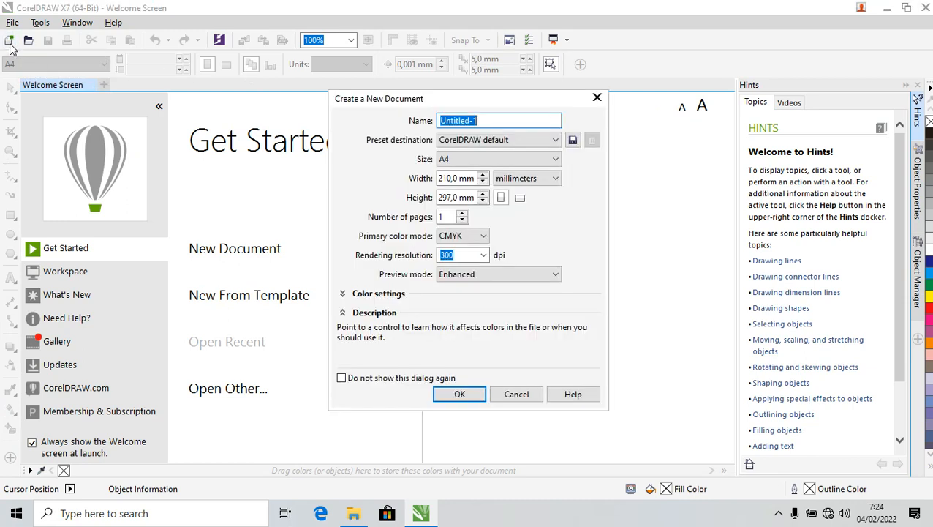
drag(436, 96, 504, 139)
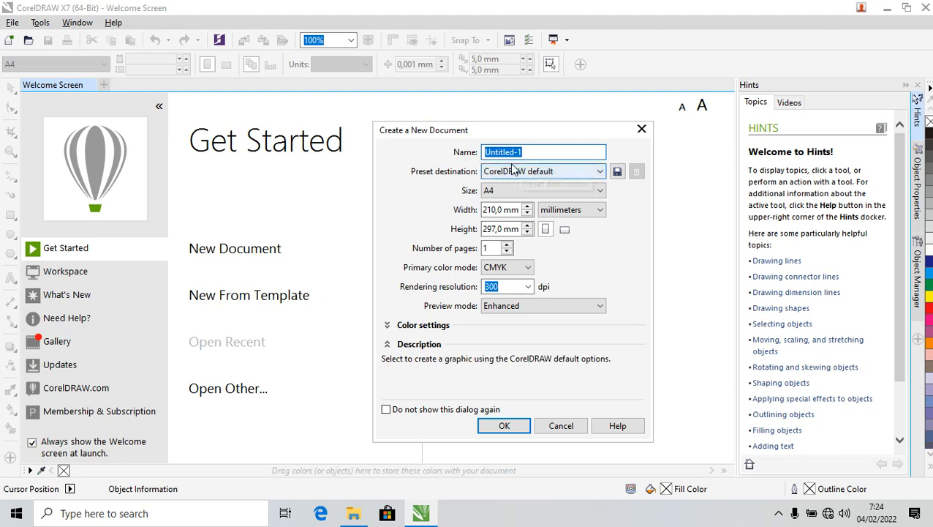
text(belj)
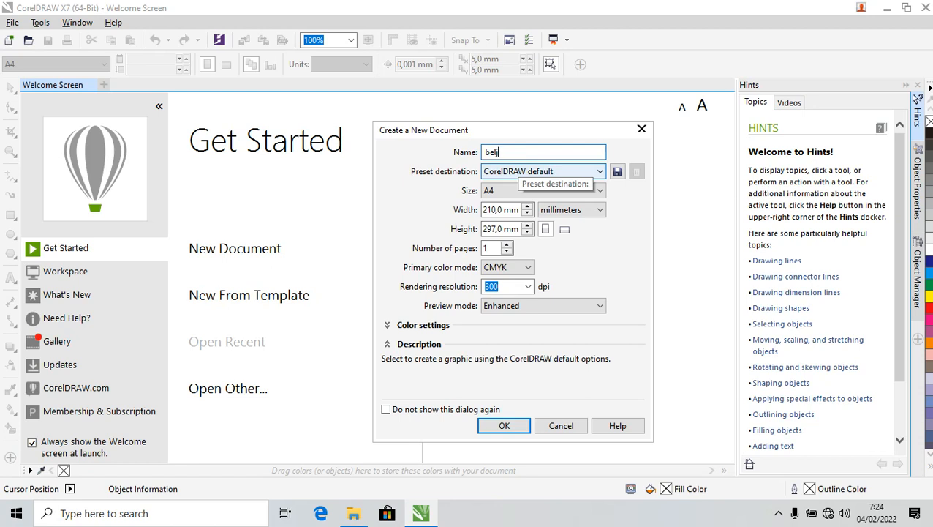
key(BackSpace)
text(ajar corel drw dasar)
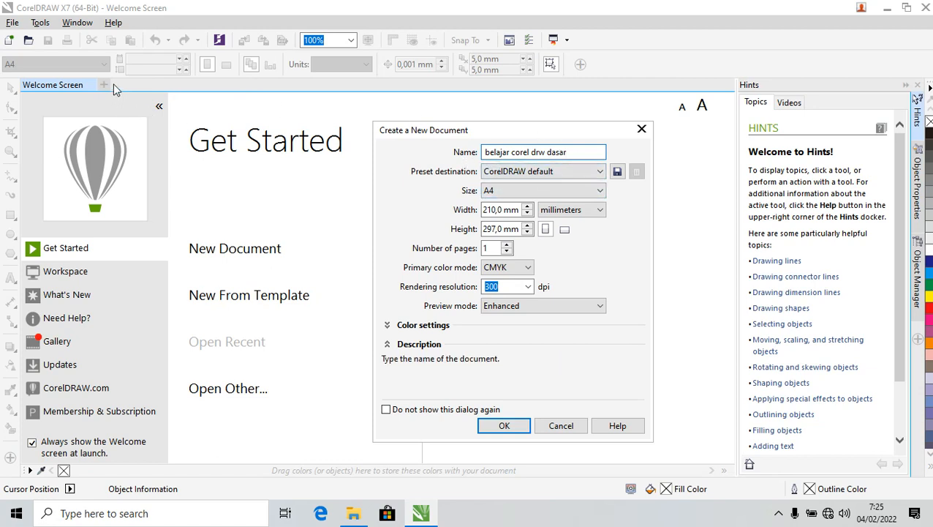
Keep the A4 page size and set the new document's units to centimeters
click(542, 191)
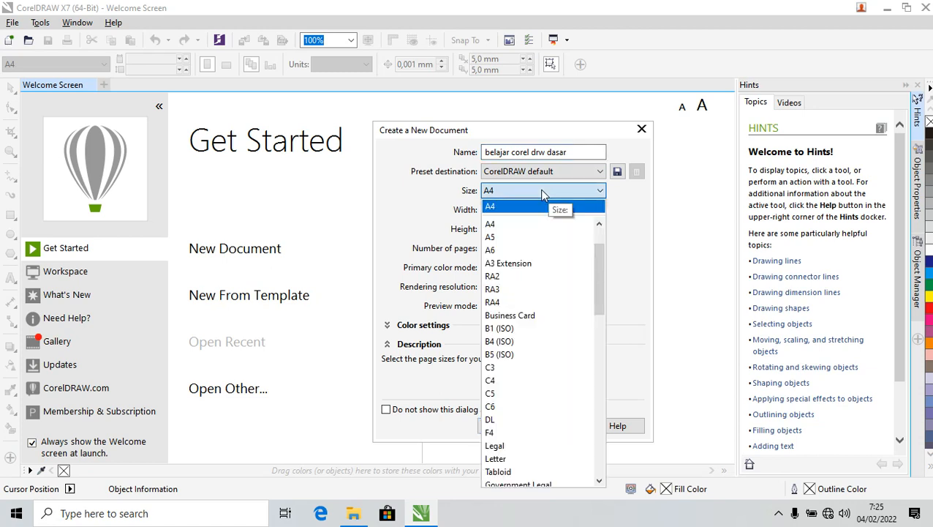
click(542, 191)
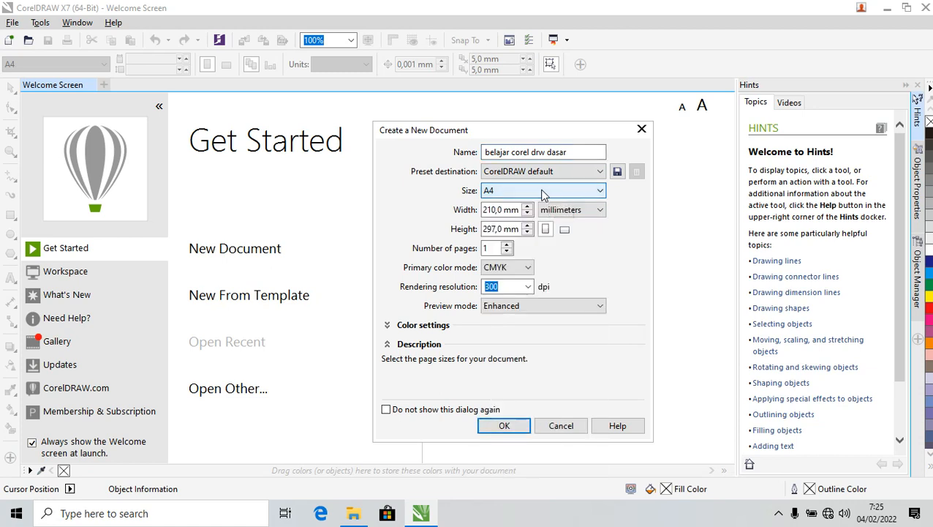
click(596, 211)
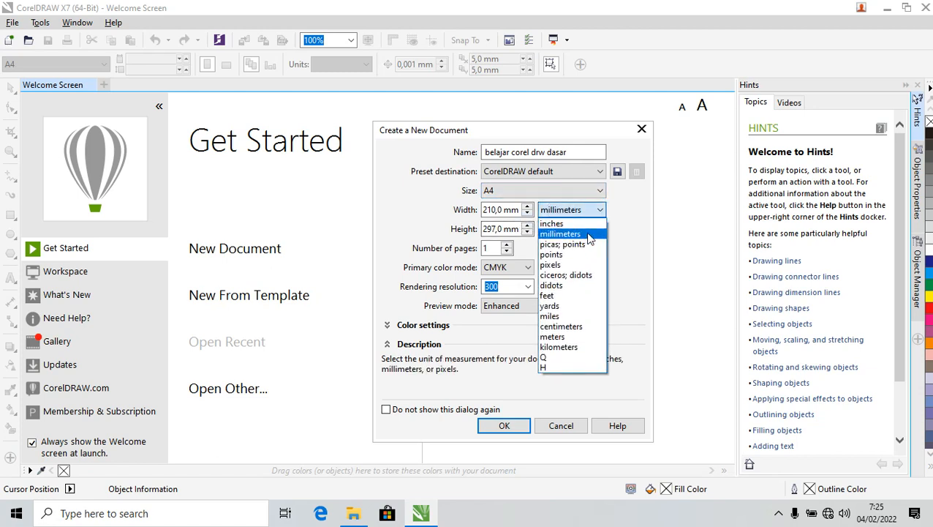
click(588, 235)
click(597, 211)
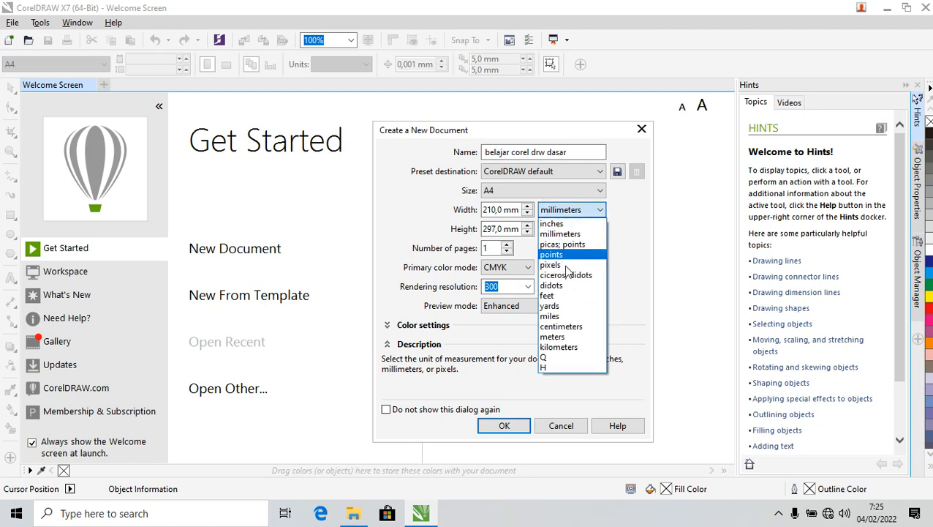
click(561, 327)
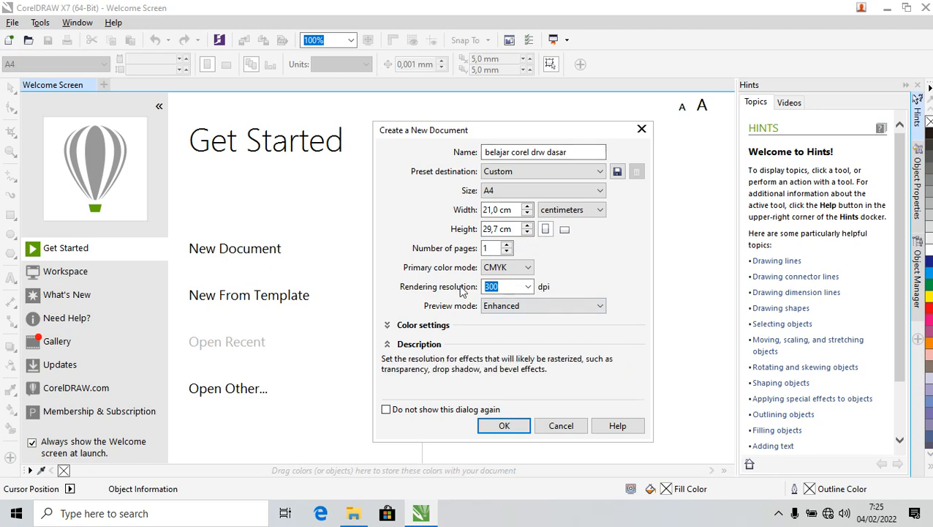
Keep the CMYK color mode and 300 dpi rendering resolution, and create the document
click(530, 269)
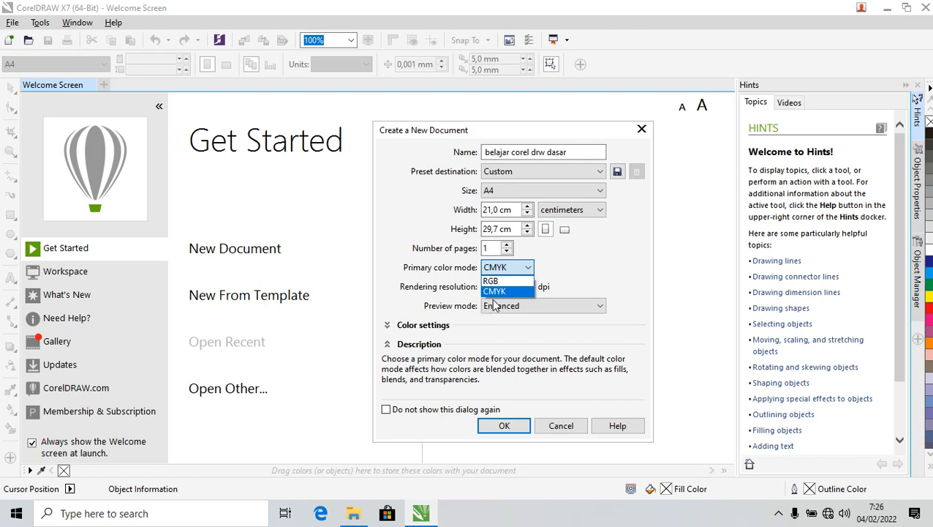
click(530, 293)
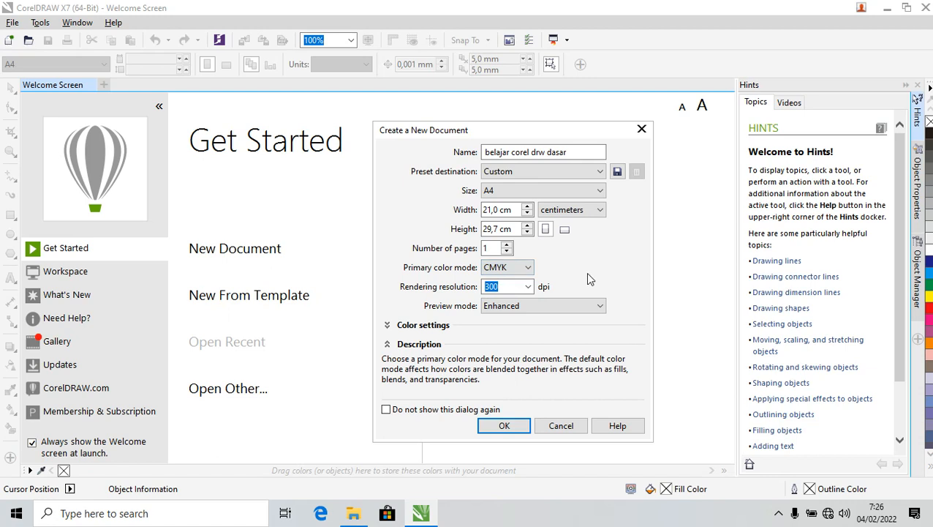
click(529, 288)
click(529, 289)
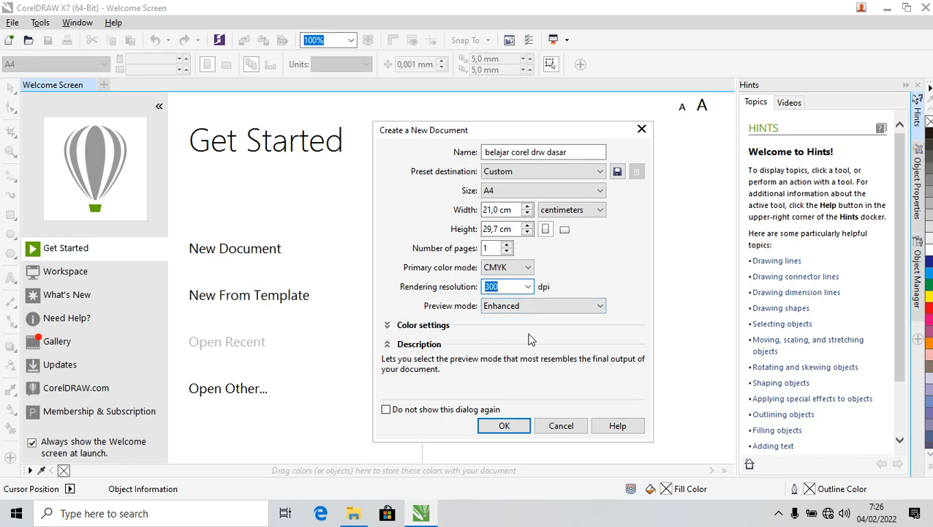
click(505, 425)
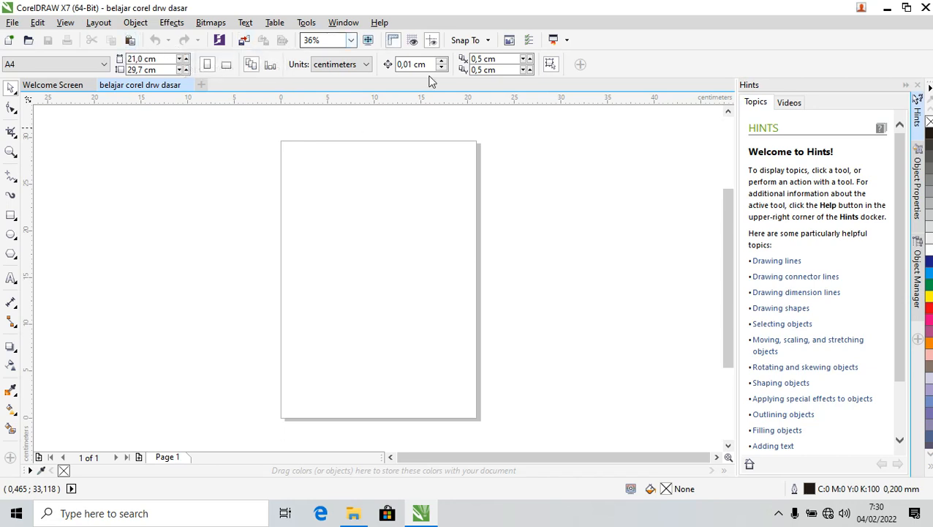
Try the 75% zoom level and settle on 50% with the page's upper edge in view
click(351, 40)
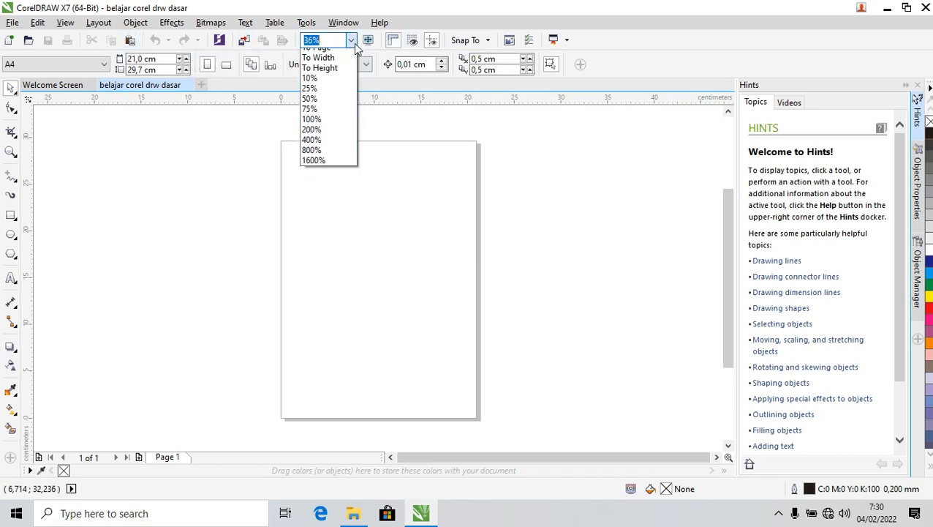
click(310, 115)
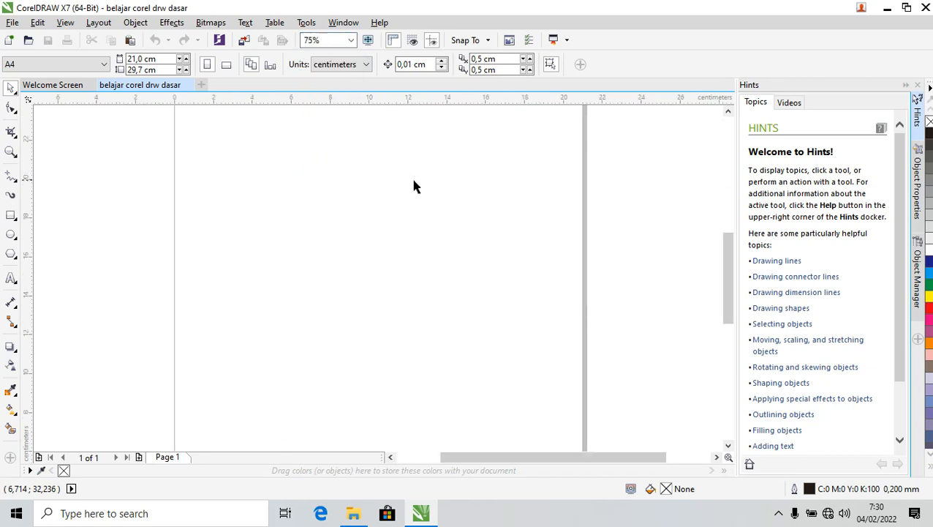
click(352, 41)
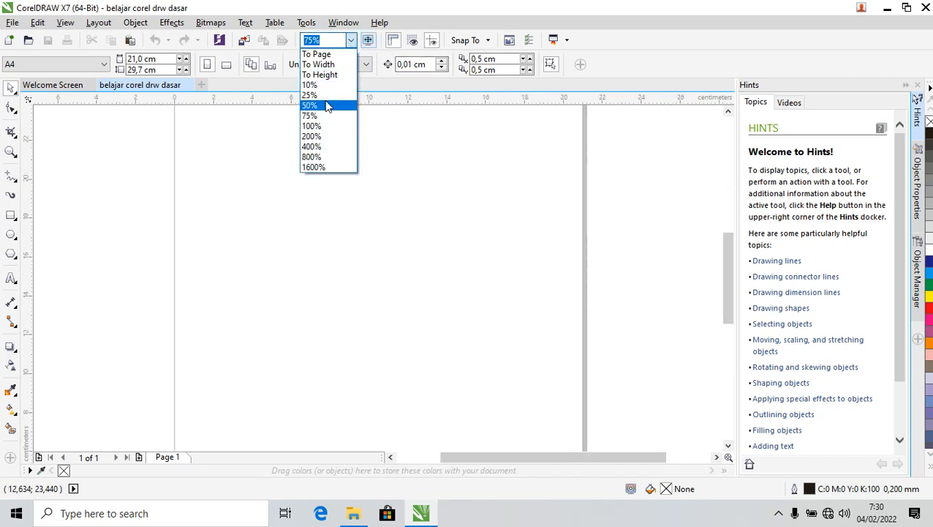
click(325, 106)
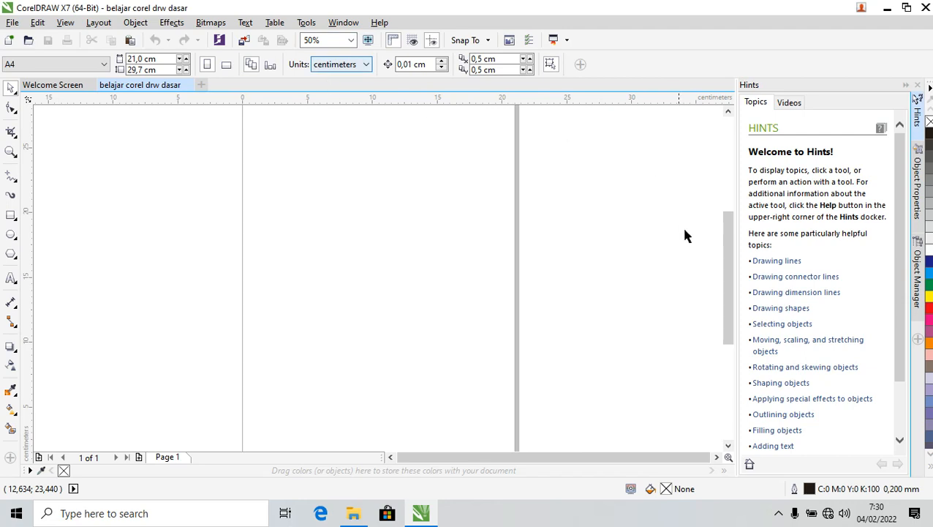
drag(729, 232, 727, 191)
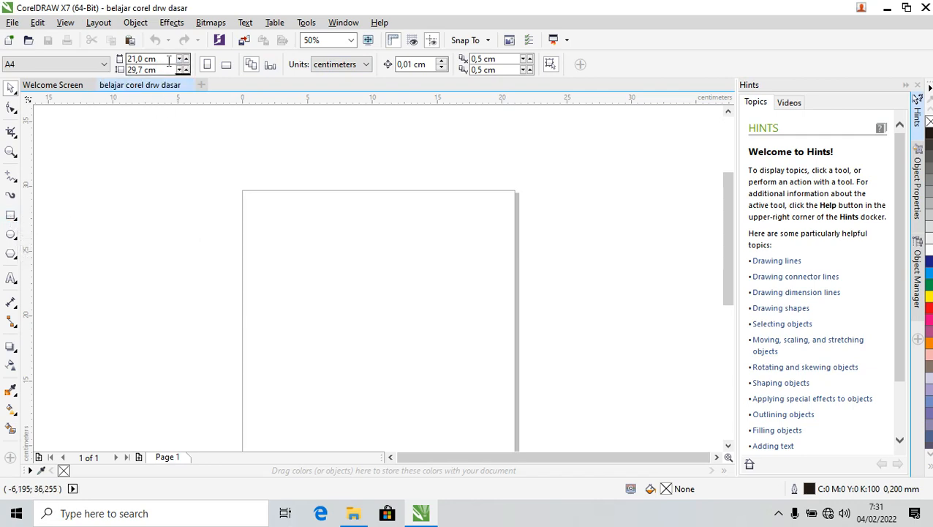
click(101, 64)
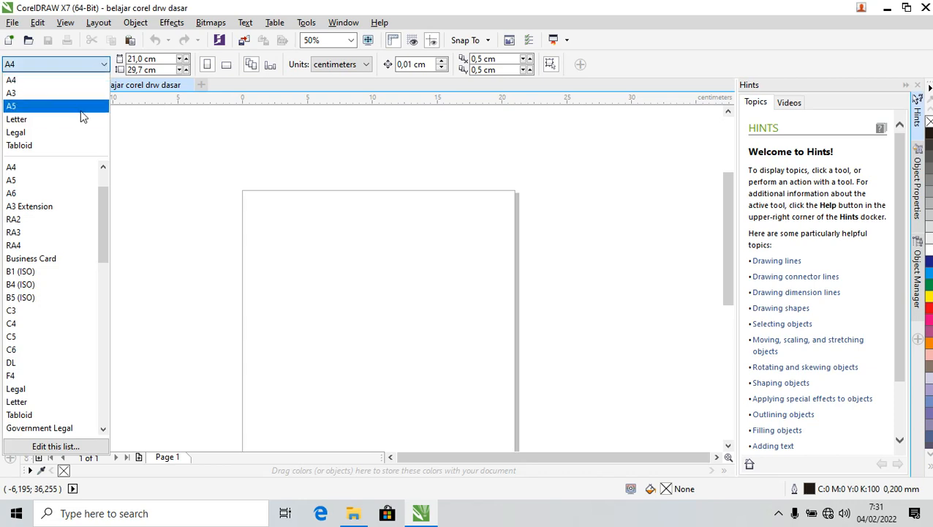
click(279, 209)
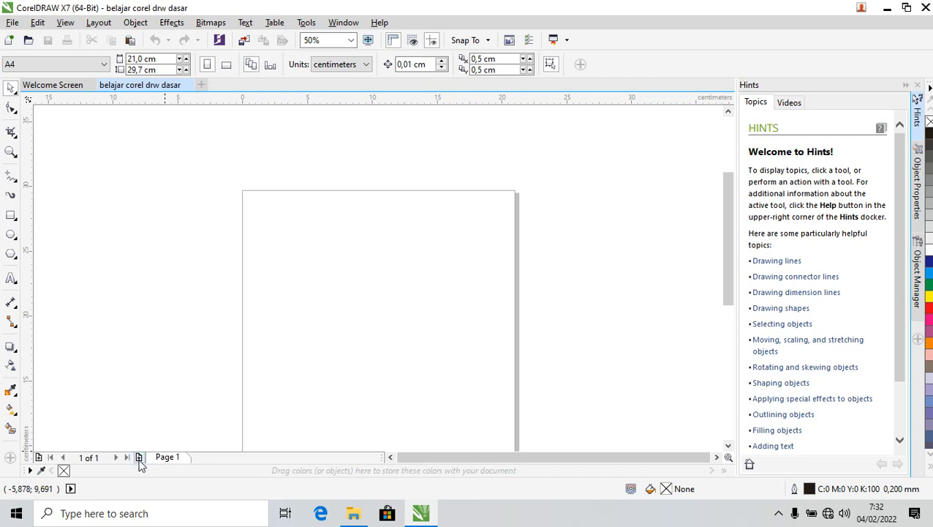
Add two new pages to the document and return to Page 1
click(138, 457)
click(173, 458)
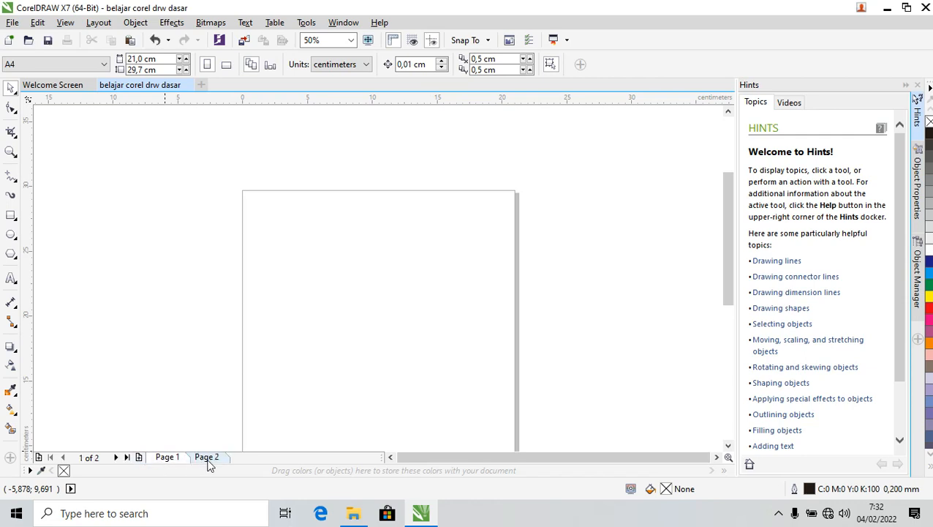
click(205, 457)
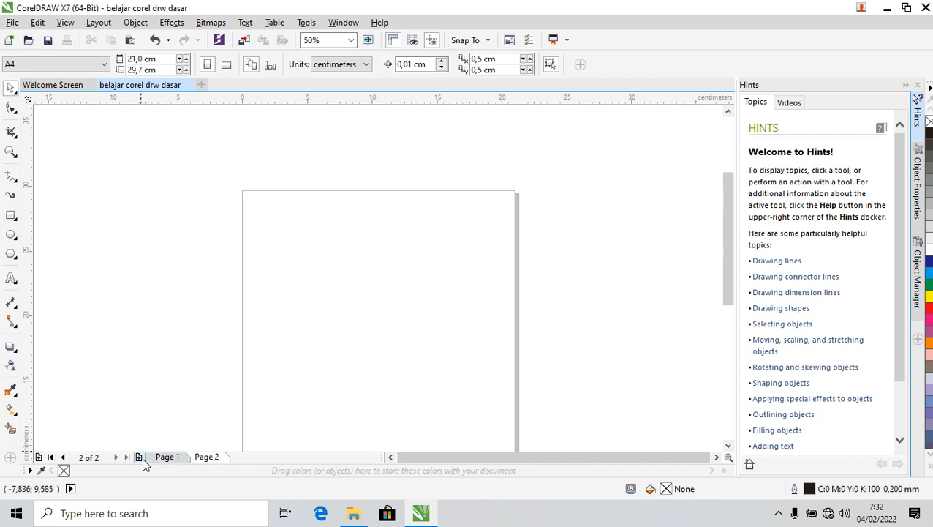
click(140, 457)
click(164, 457)
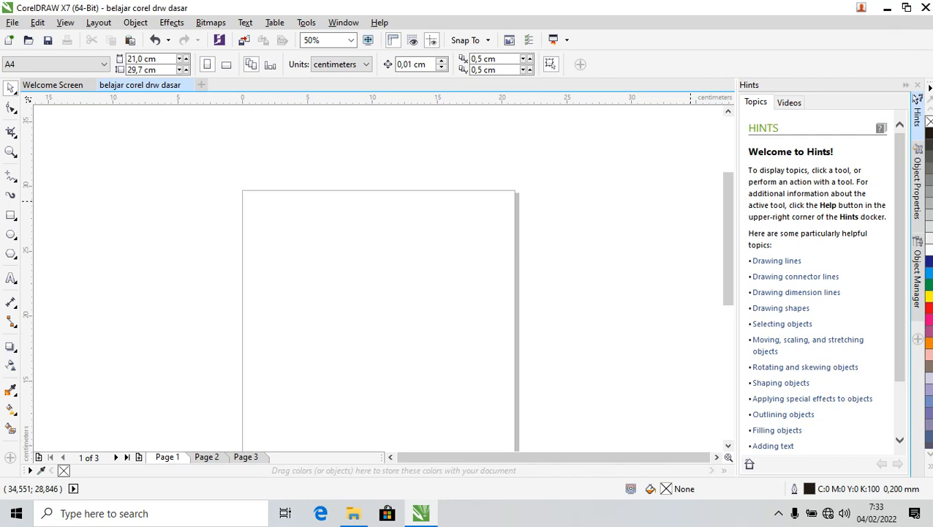
Try restoring, maximizing and minimizing the CorelDRAW window, and bring it back on screen
click(905, 8)
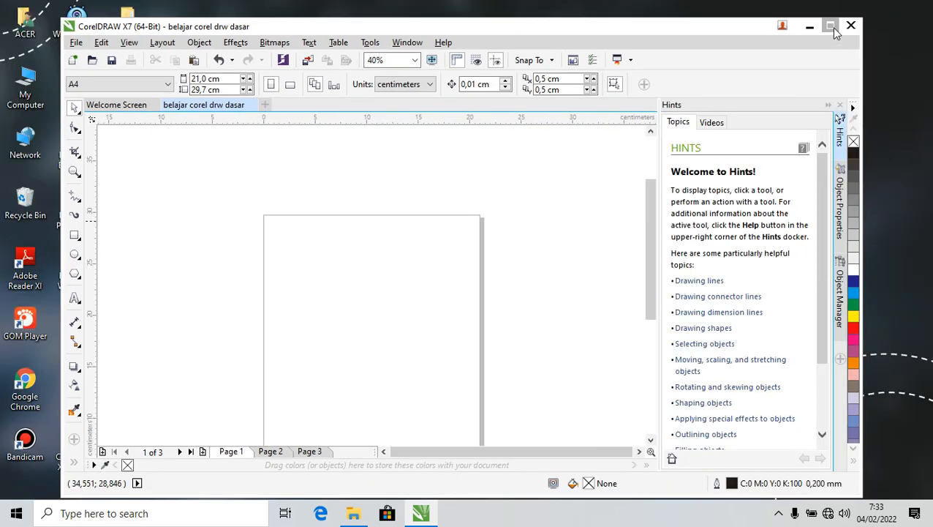
click(834, 28)
click(885, 16)
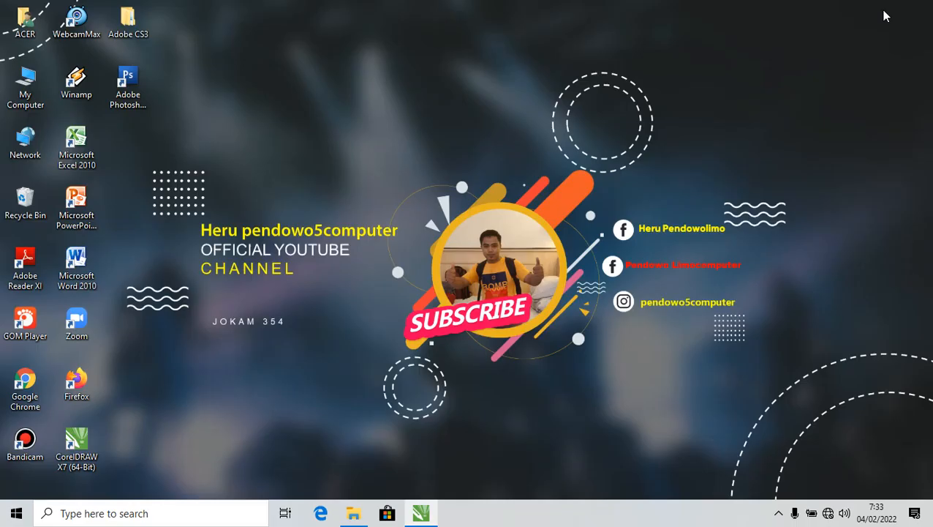
click(421, 513)
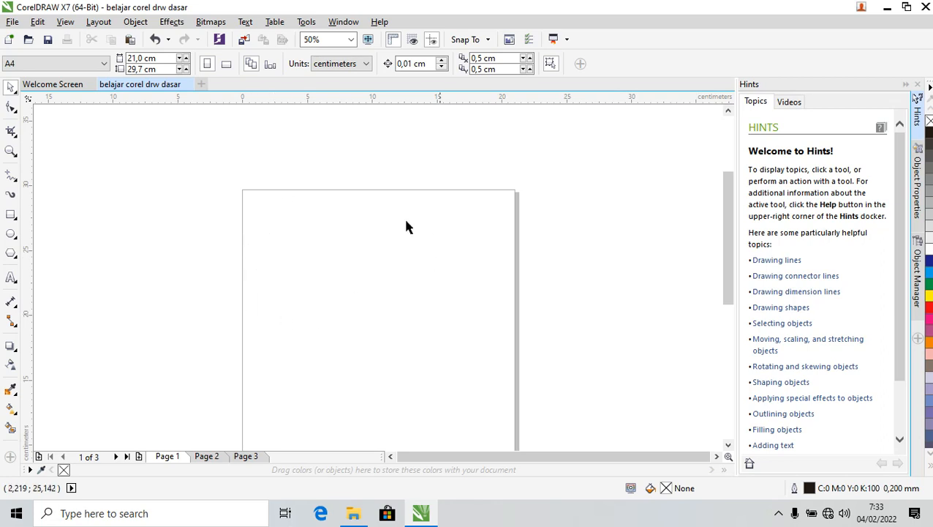
Look over Page 1 down to its lower edge and back up to its upper edge
drag(730, 231, 722, 275)
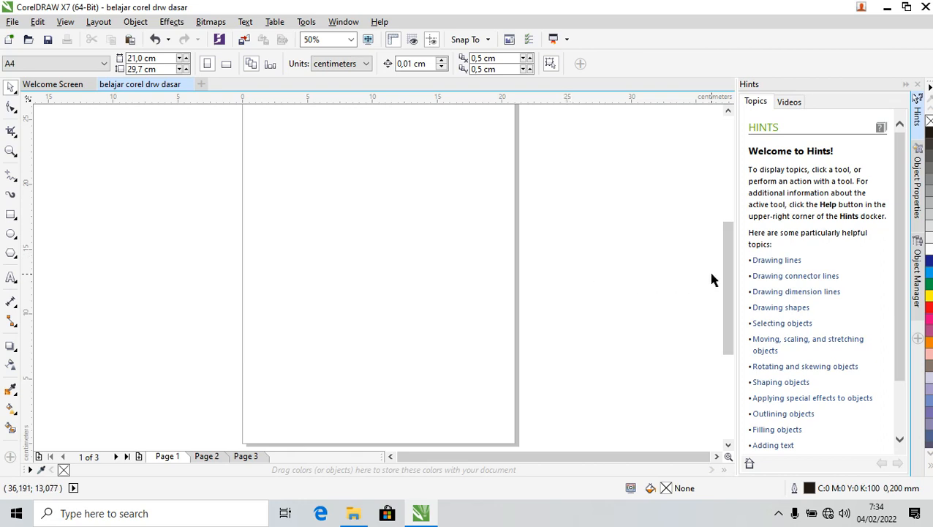
drag(724, 268, 719, 270)
drag(553, 457, 723, 340)
drag(728, 337, 720, 301)
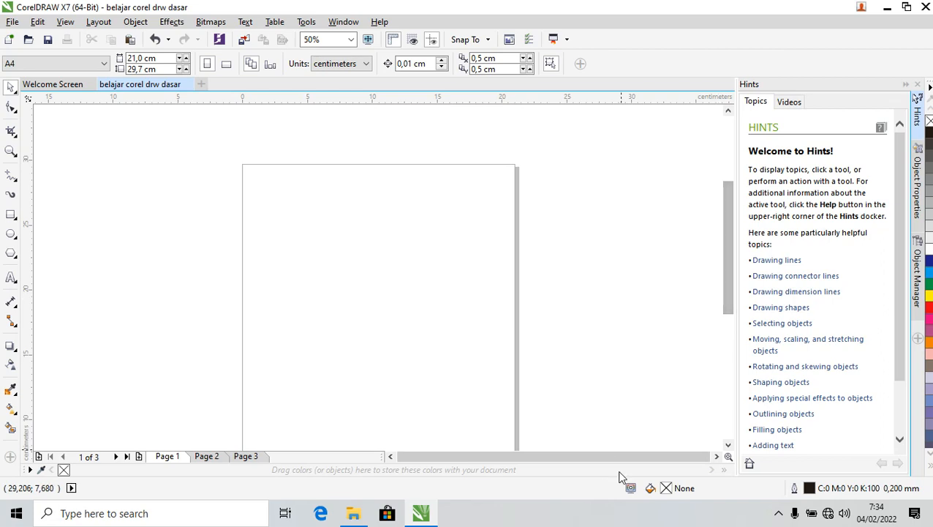
Try the 100% zoom level and settle on 75% with the page's upper edge in view
click(351, 40)
click(329, 126)
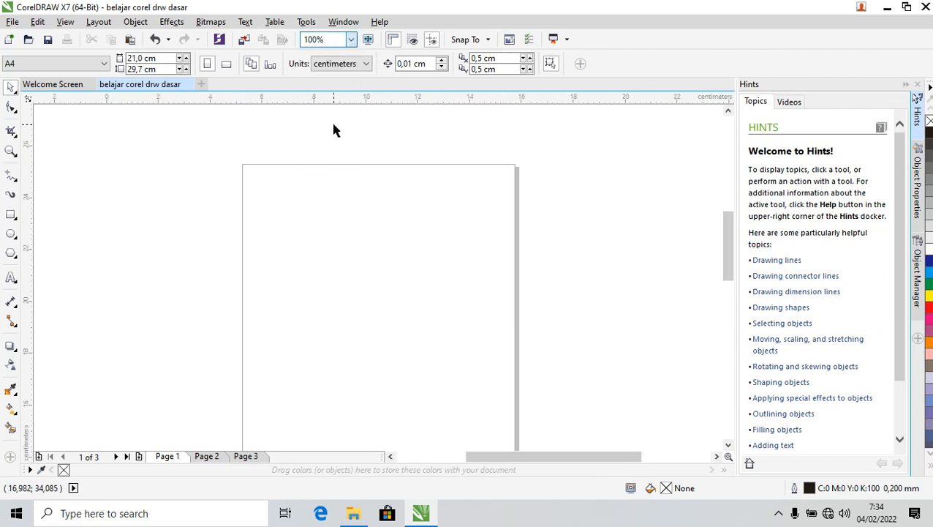
drag(563, 459, 535, 458)
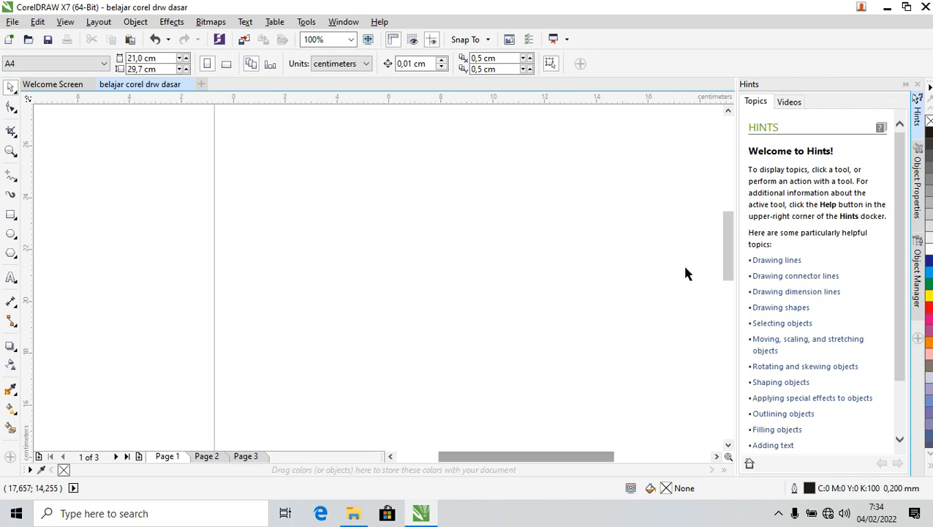
click(352, 39)
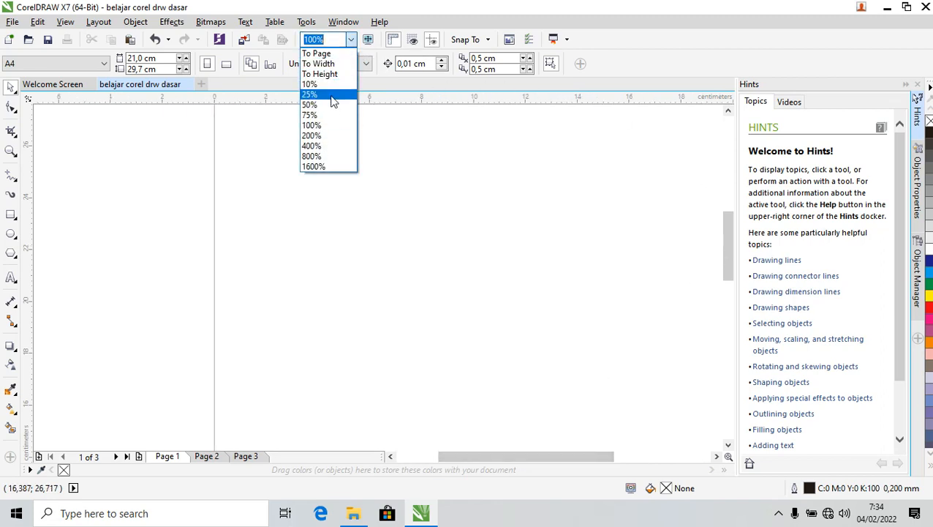
click(326, 116)
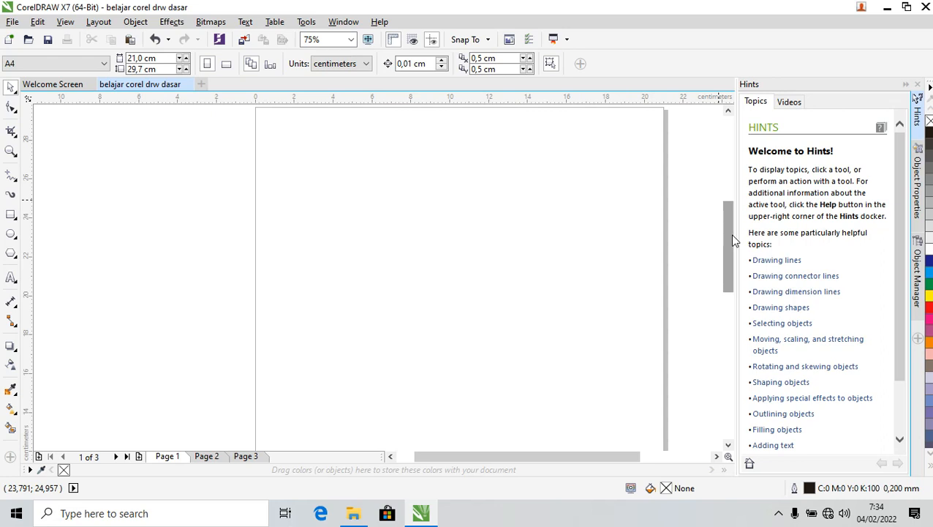
drag(735, 240, 729, 236)
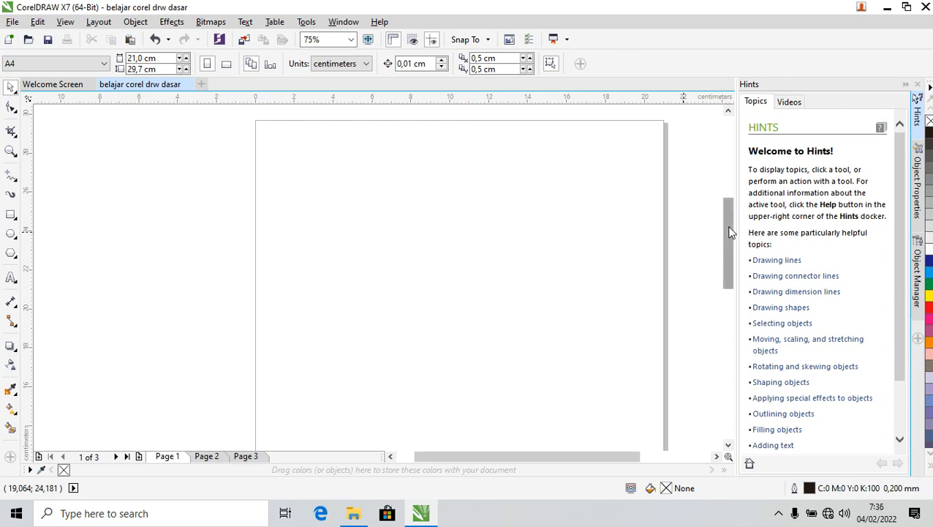
Try scrolling Page 1 vertically and horizontally, and check the video hints before returning to the hint topics
scroll(724, 208, down, 2)
scroll(702, 242, up, 3)
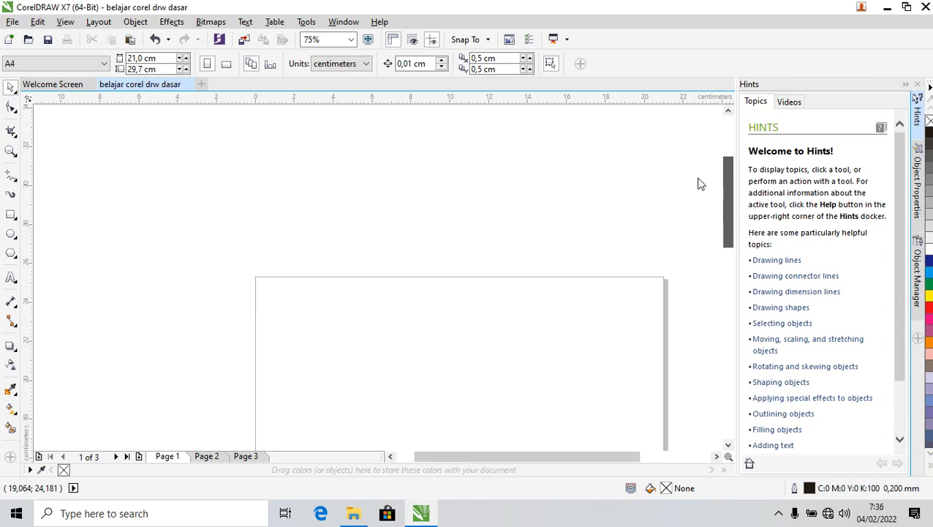
drag(562, 456, 603, 457)
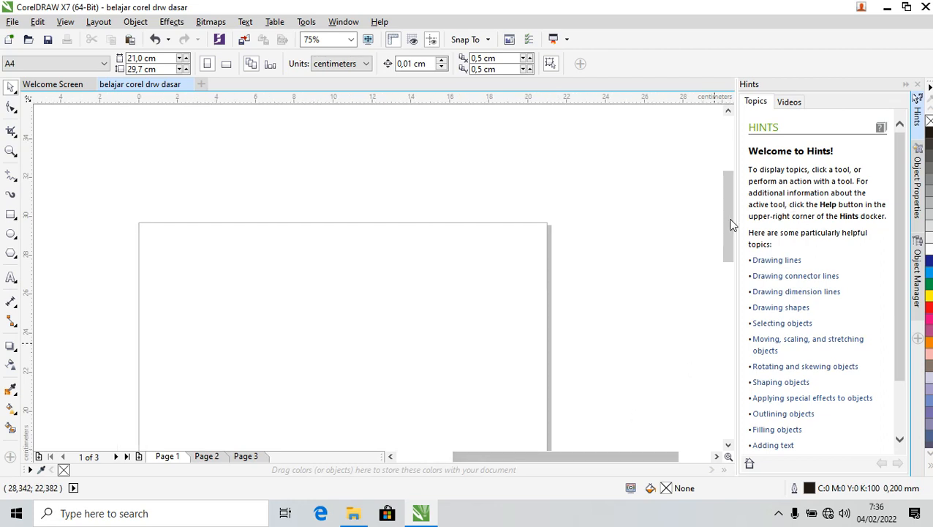
drag(729, 224, 729, 222)
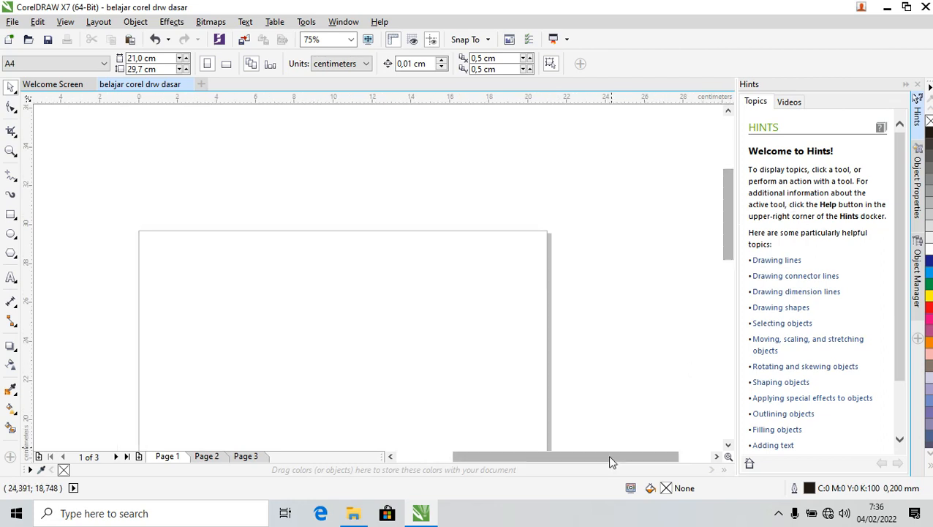
drag(607, 454, 609, 464)
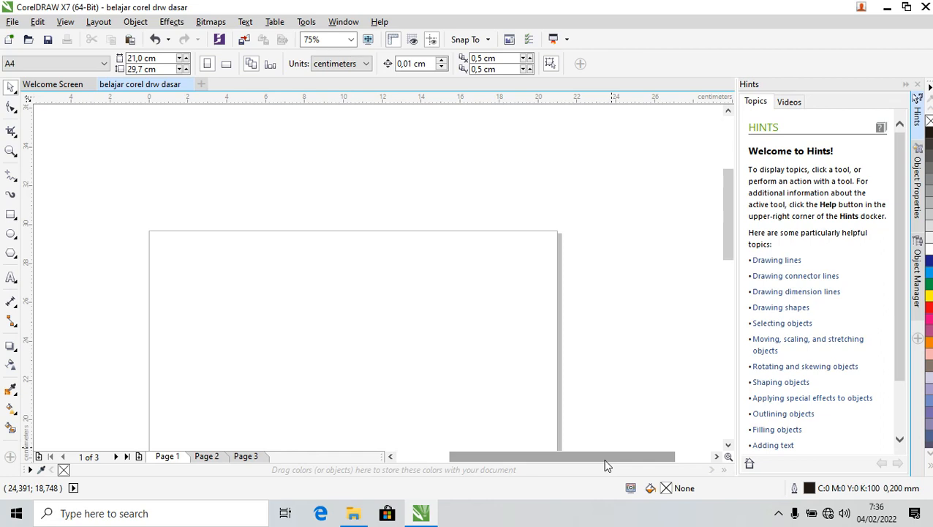
click(790, 103)
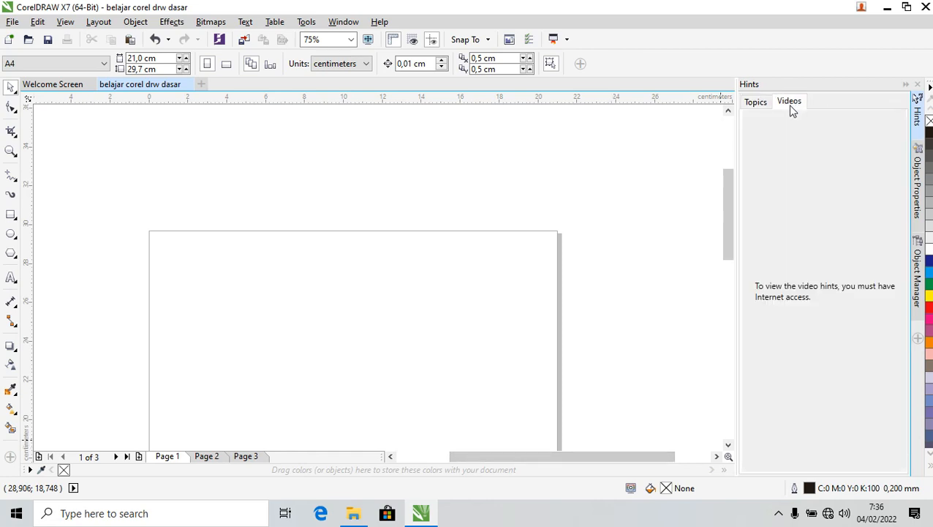
click(755, 103)
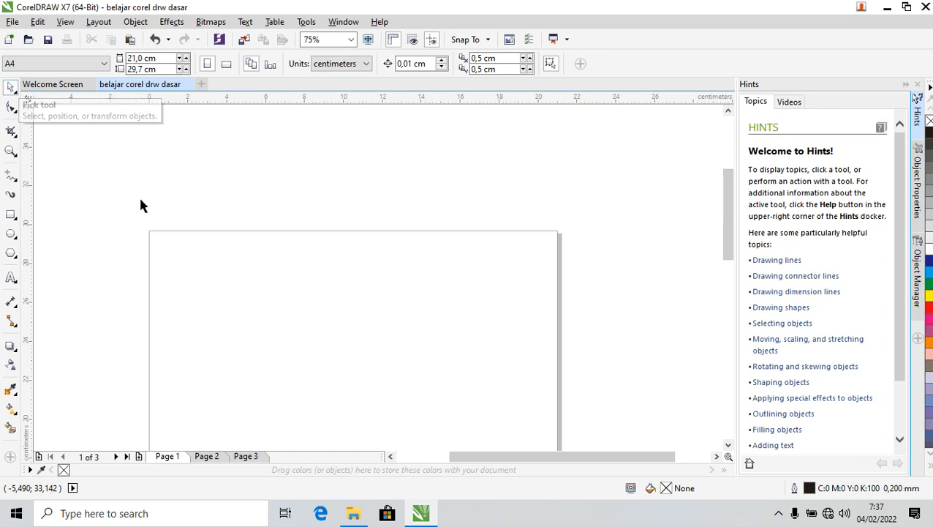
Draw a rectangle about 8.57 by 3.35 cm above the page and shift it slightly with the Pick tool
click(11, 214)
mouse_move(230, 153)
mouse_down()
mouse_move(361, 181)
mouse_move(397, 217)
mouse_up()
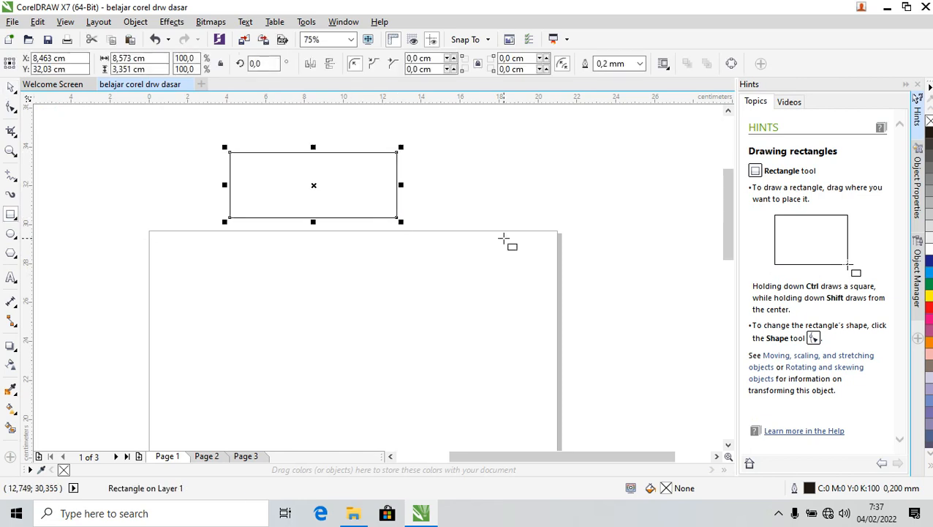
click(10, 87)
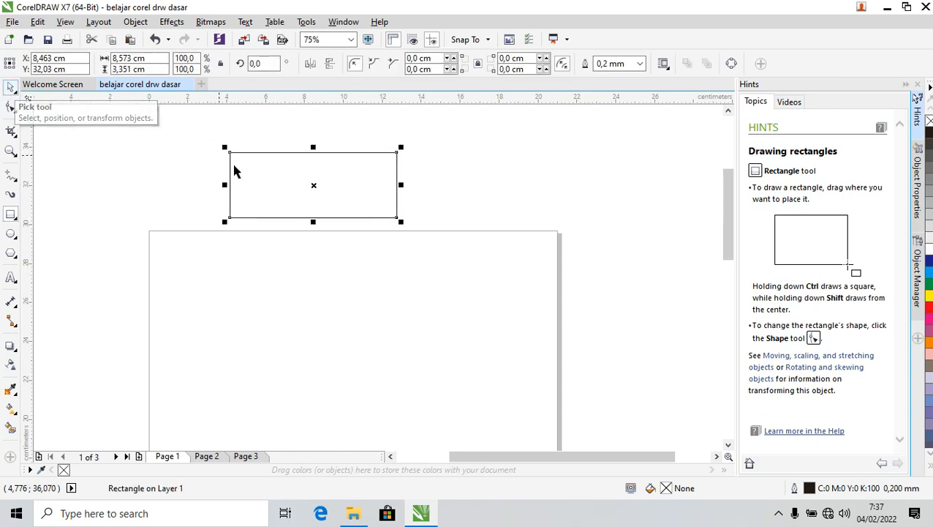
drag(291, 186, 329, 183)
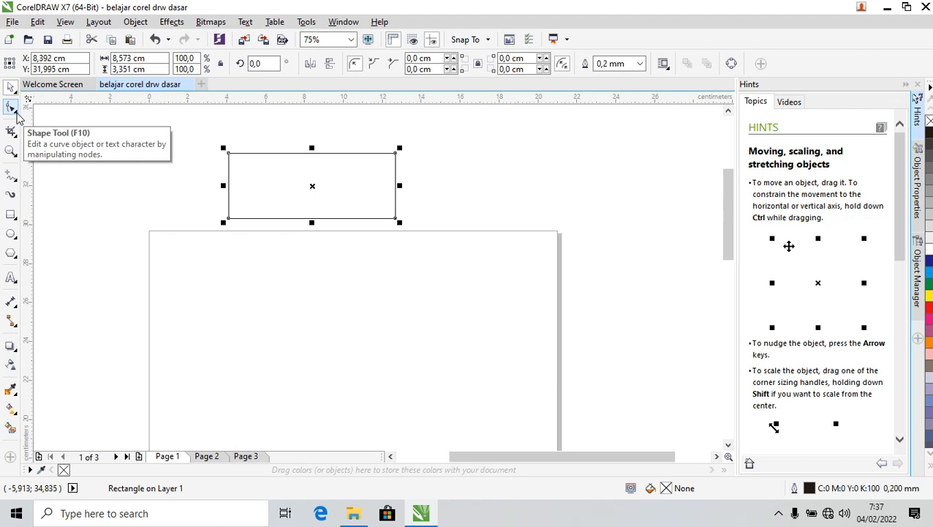
Round all four corners of the rectangle to a radius of about 1.55 cm with the Shape tool
click(17, 114)
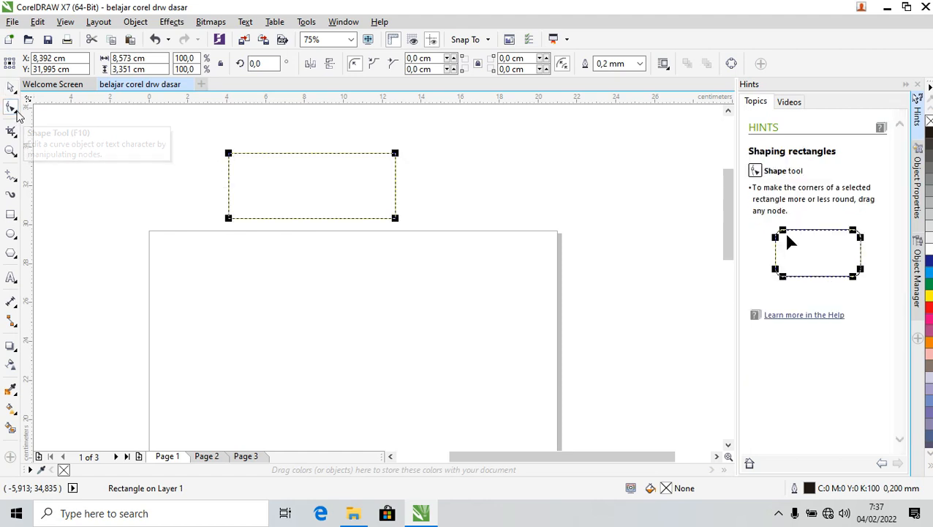
click(17, 117)
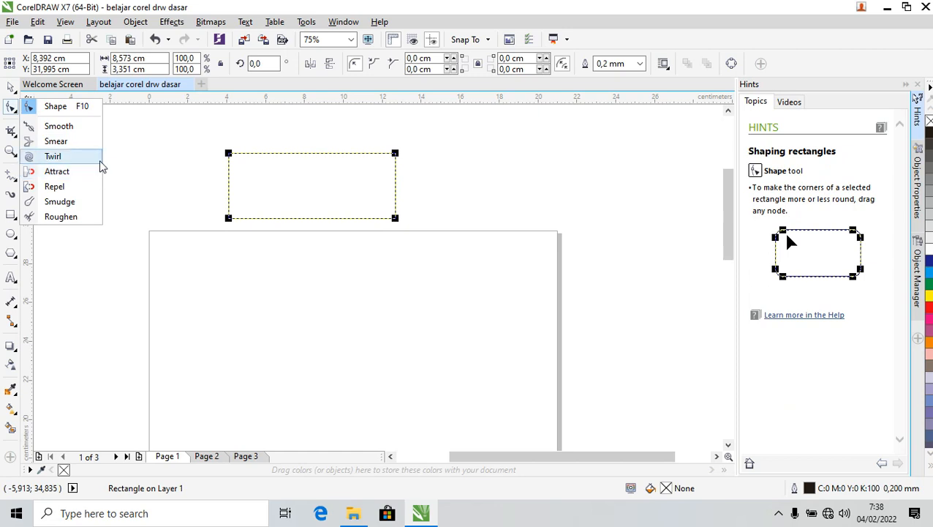
click(73, 115)
drag(229, 154, 259, 155)
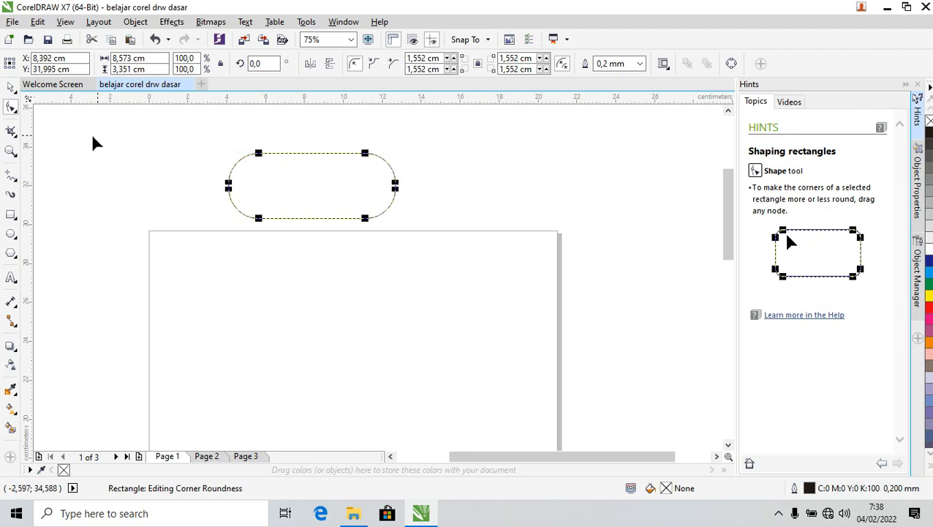
Try the Smooth tool on the rounded rectangle's edge and deselect the shape
click(15, 112)
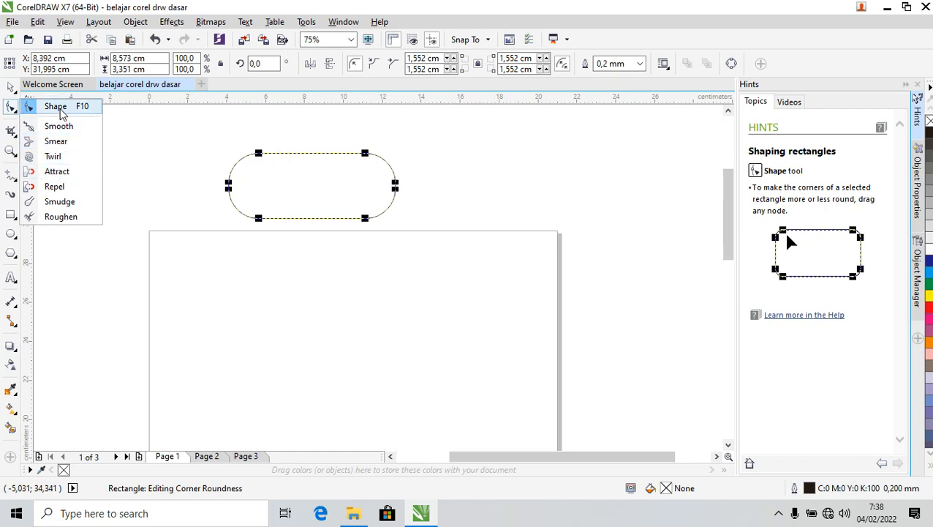
click(59, 140)
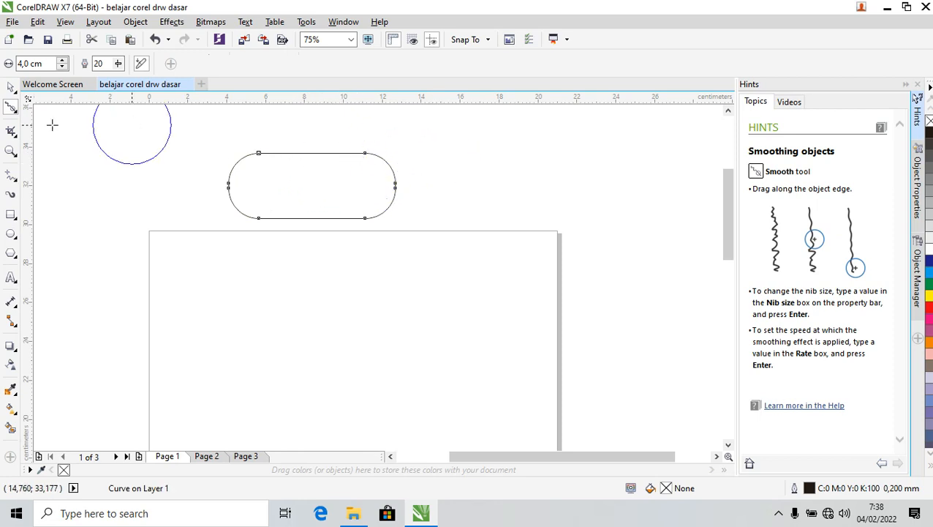
click(11, 87)
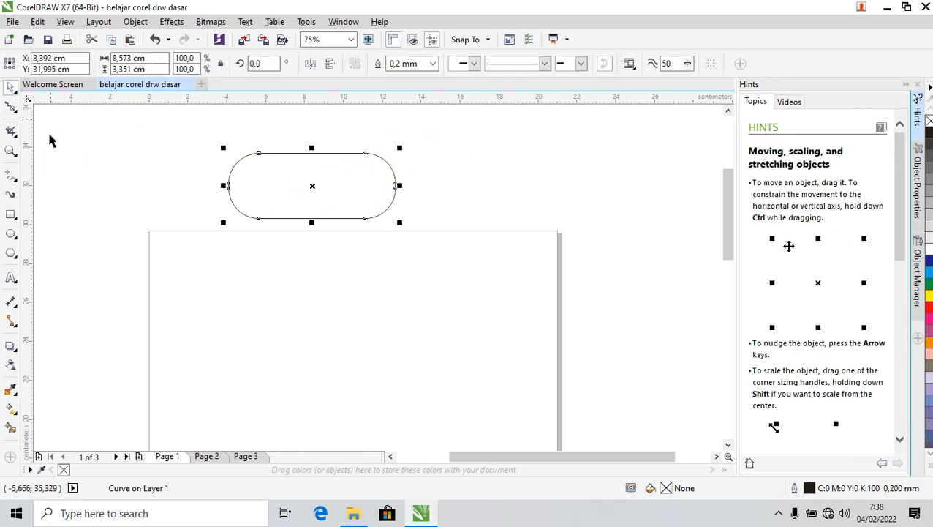
click(149, 162)
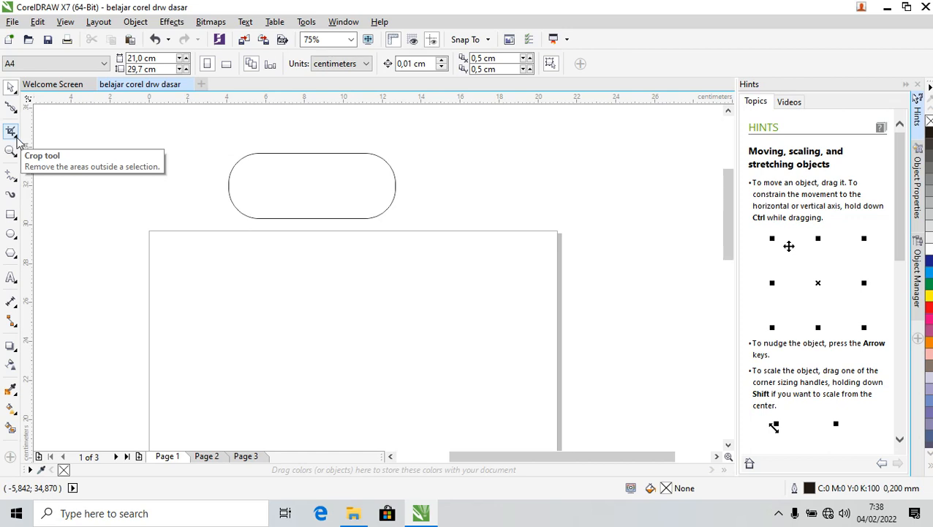
Try marking a crop area about 3.25 by 4.73 cm over the right end of the rounded shape with the Crop tool
click(16, 136)
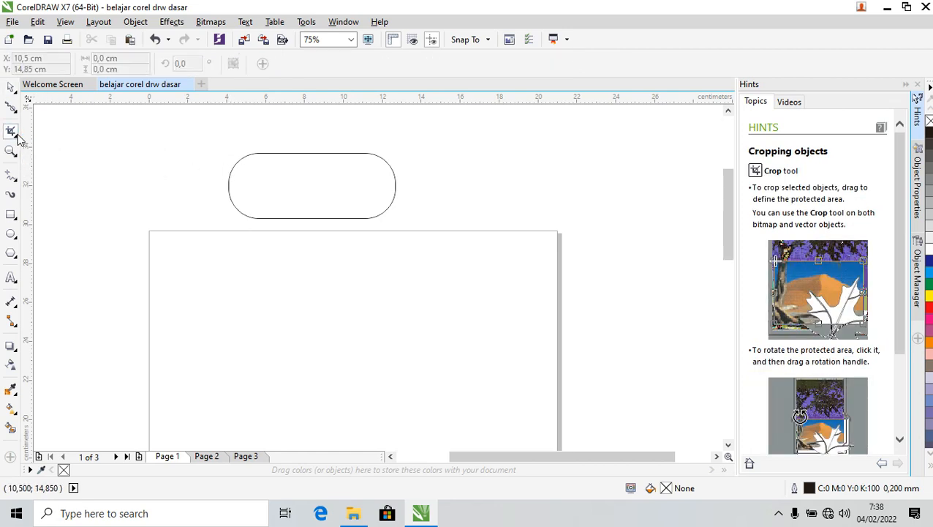
click(16, 136)
click(45, 136)
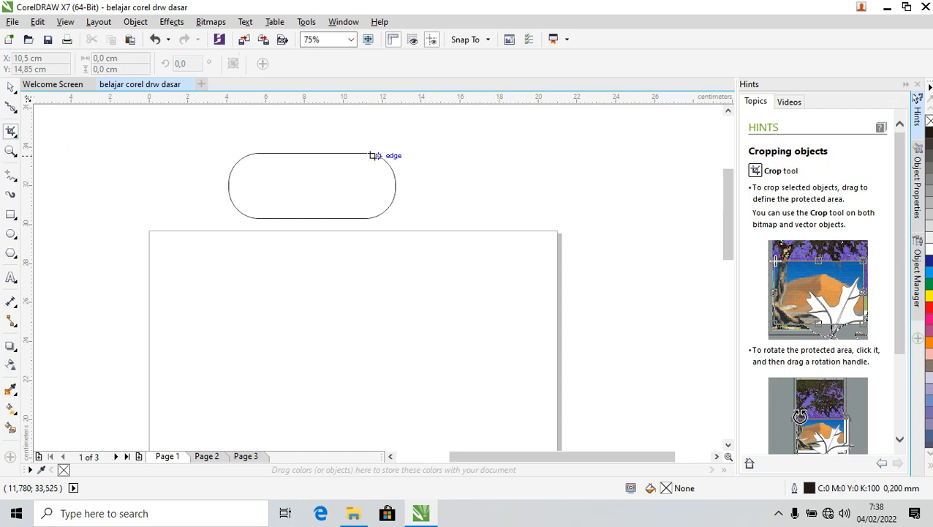
drag(356, 144, 418, 235)
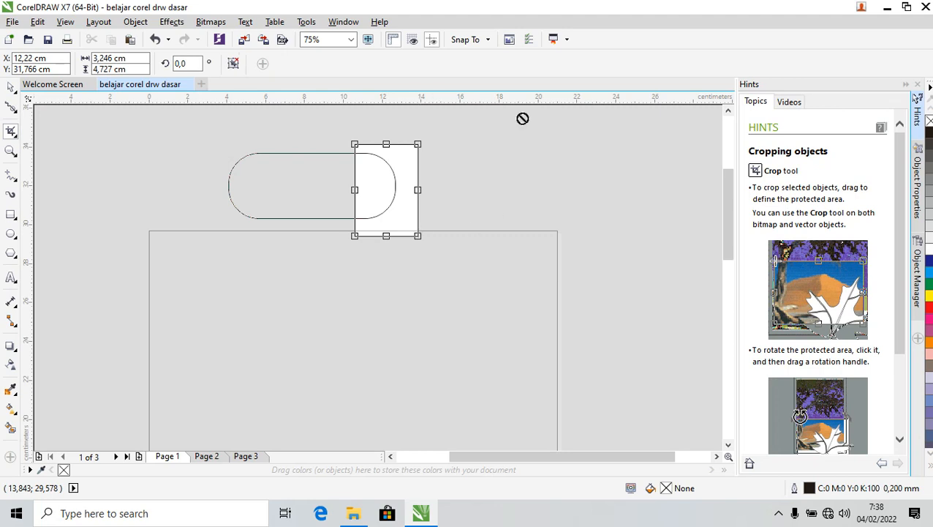
click(11, 86)
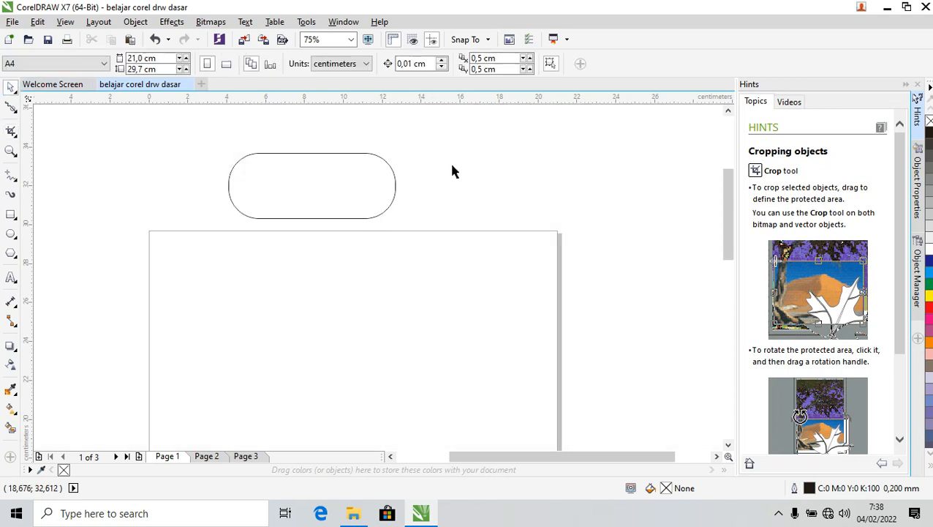
Select the rounded shape, crop it to a small area over its upper-right corner, and undo the crop
click(229, 186)
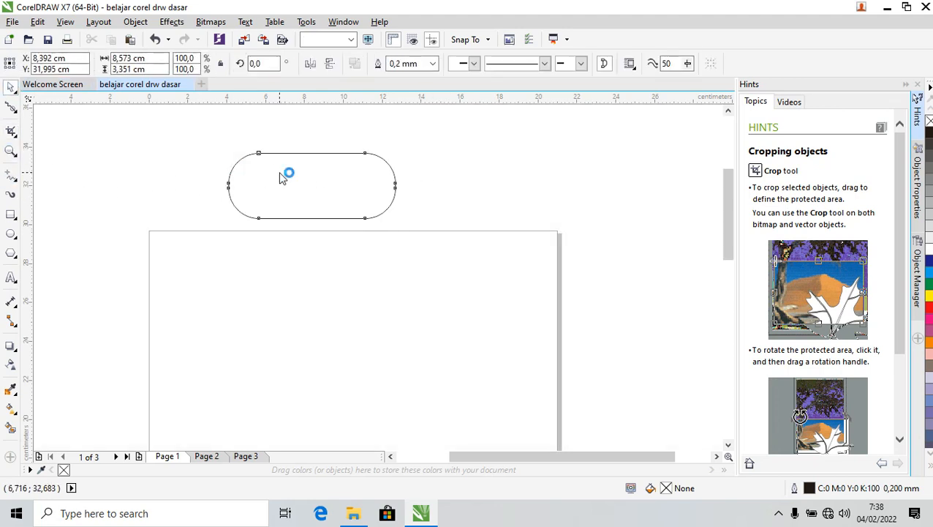
click(11, 133)
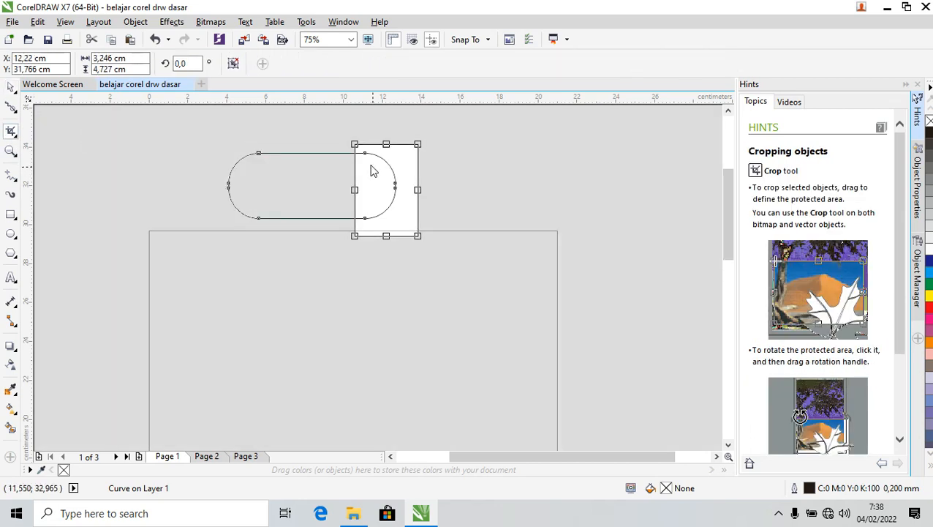
mouse_move(373, 155)
mouse_down()
mouse_move(364, 164)
mouse_move(421, 192)
mouse_move(359, 171)
mouse_move(367, 151)
mouse_up()
drag(418, 235, 386, 188)
key(Return)
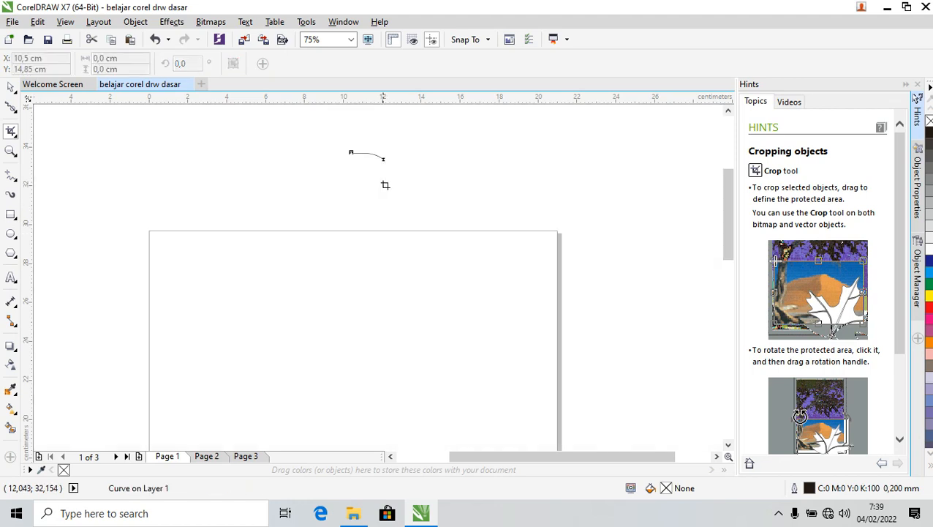
key(ctrl+z)
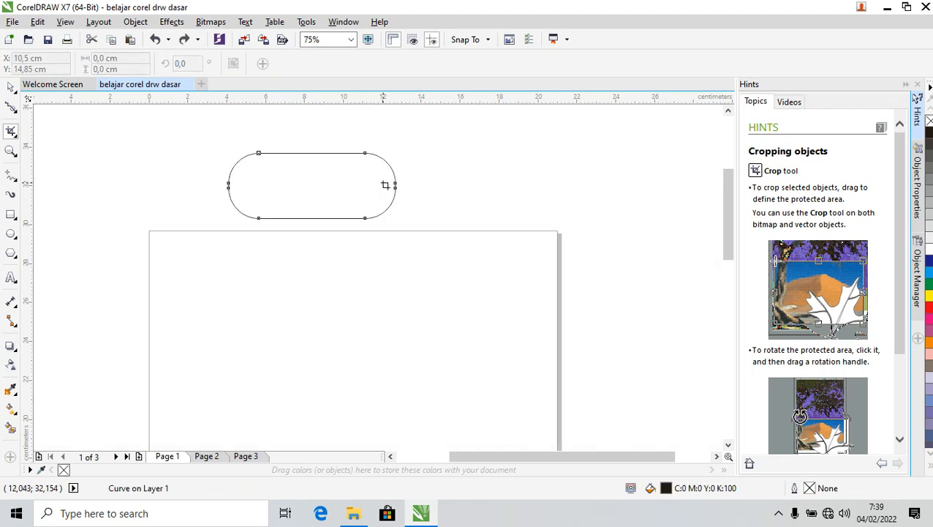
Mark a crop area about 9.8 by 8.8 cm over the rounded shape's right part, and delete the shape instead of cropping it
click(12, 89)
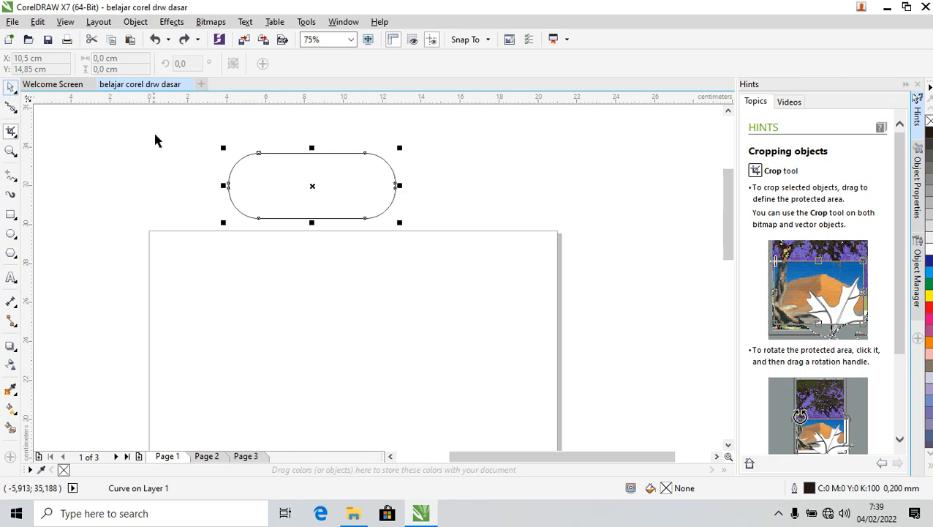
drag(162, 130, 436, 237)
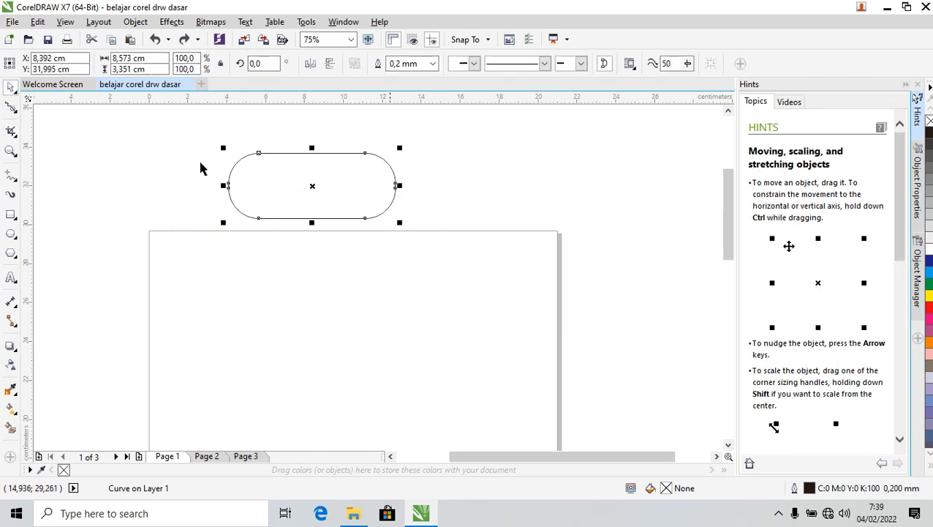
click(11, 130)
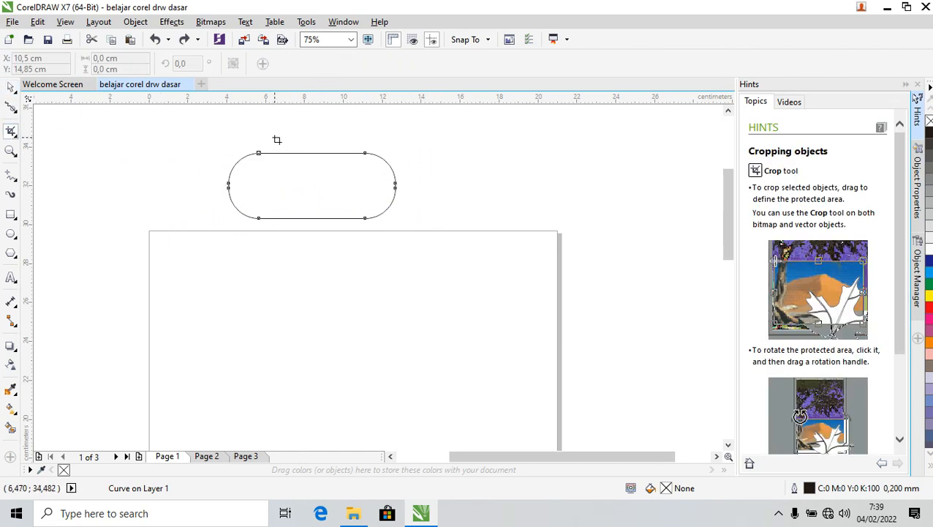
drag(286, 136, 477, 307)
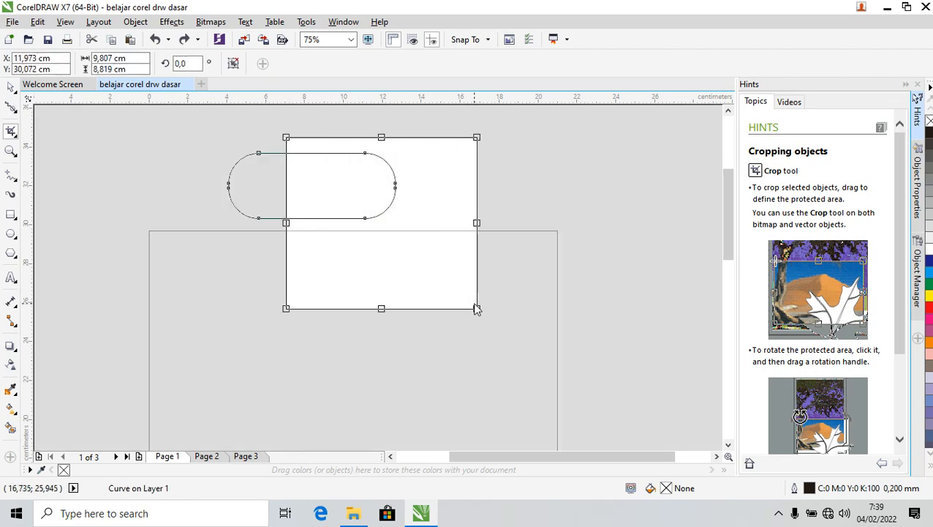
key(Delete)
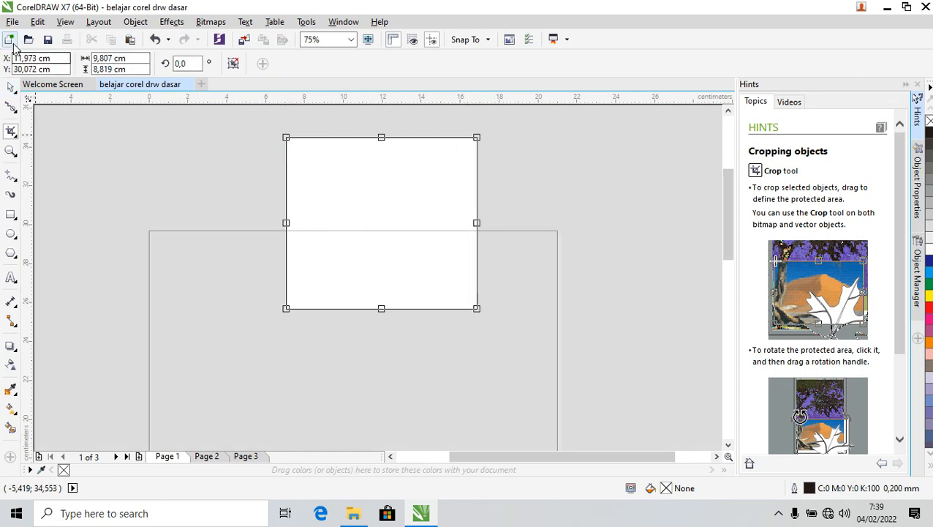
click(11, 87)
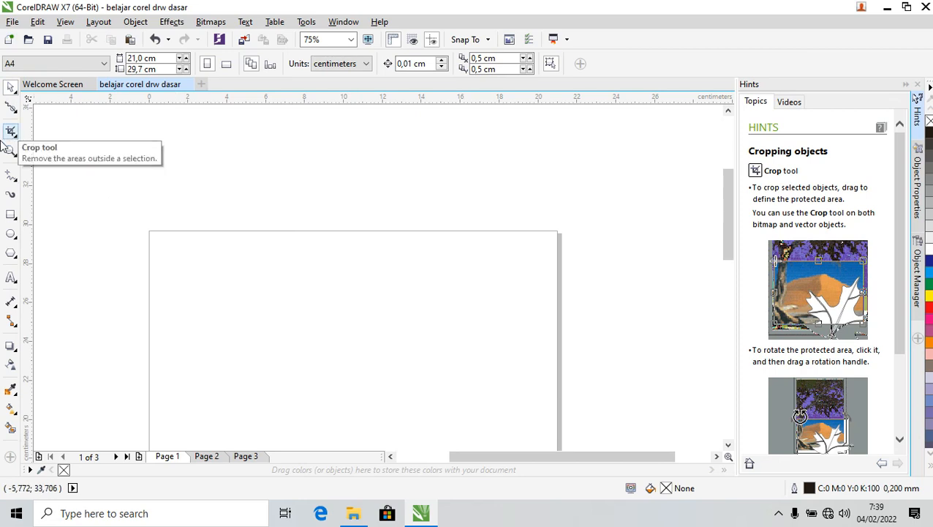
Draw a rectangle about 6.7 by 3.1 cm just above the page and deselect it
click(11, 215)
drag(202, 142, 334, 203)
click(81, 174)
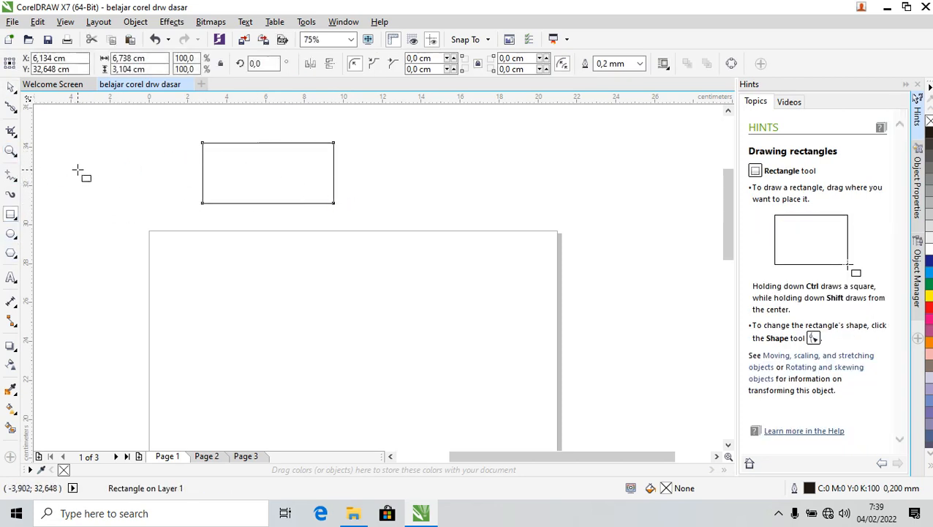
Try the Zoom tool by zooming in twice above the rectangle, and set the zoom level to 75%
click(13, 153)
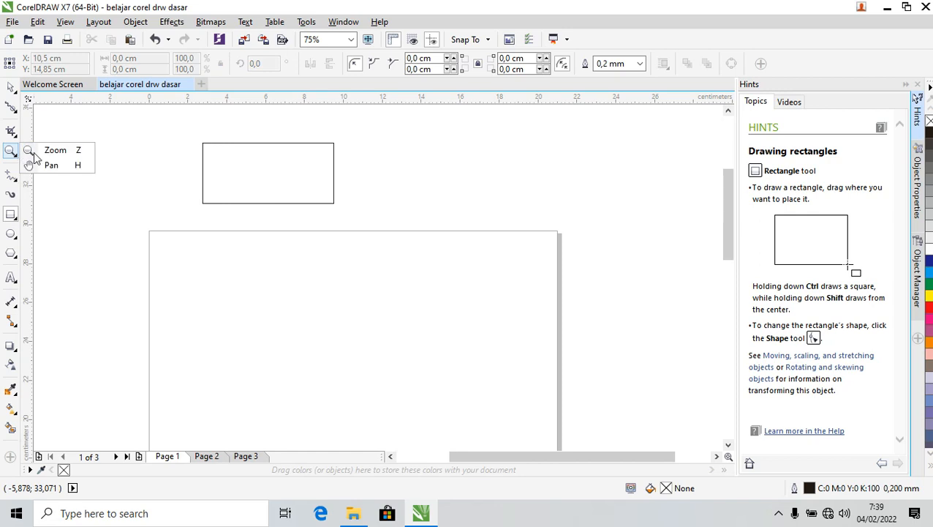
click(75, 151)
click(250, 151)
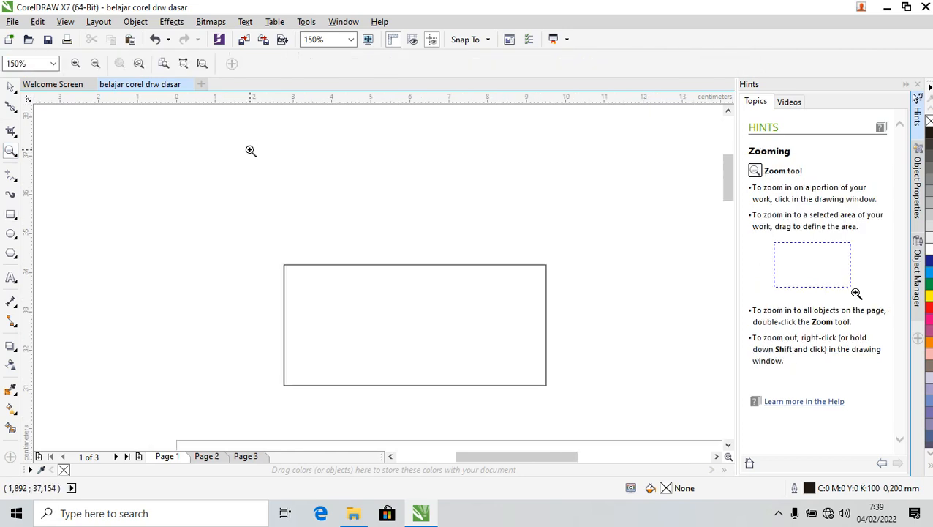
click(250, 151)
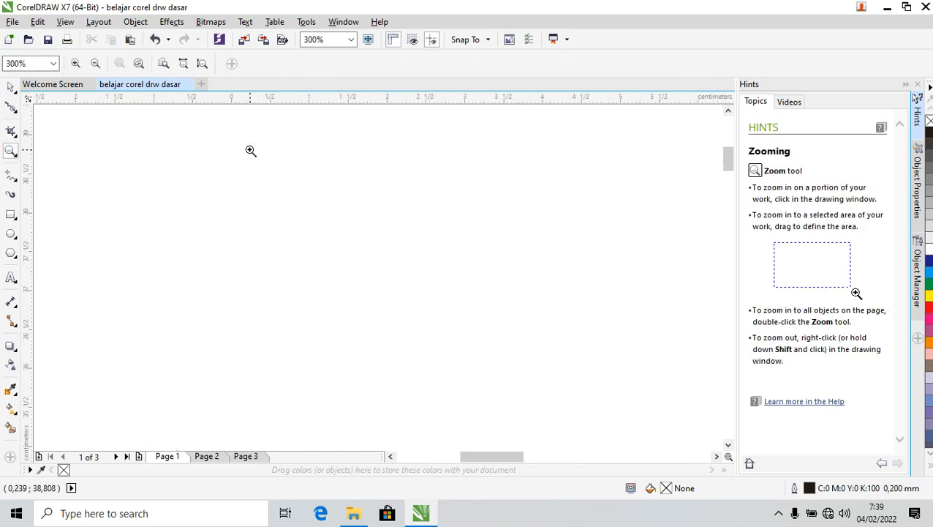
click(351, 40)
click(325, 126)
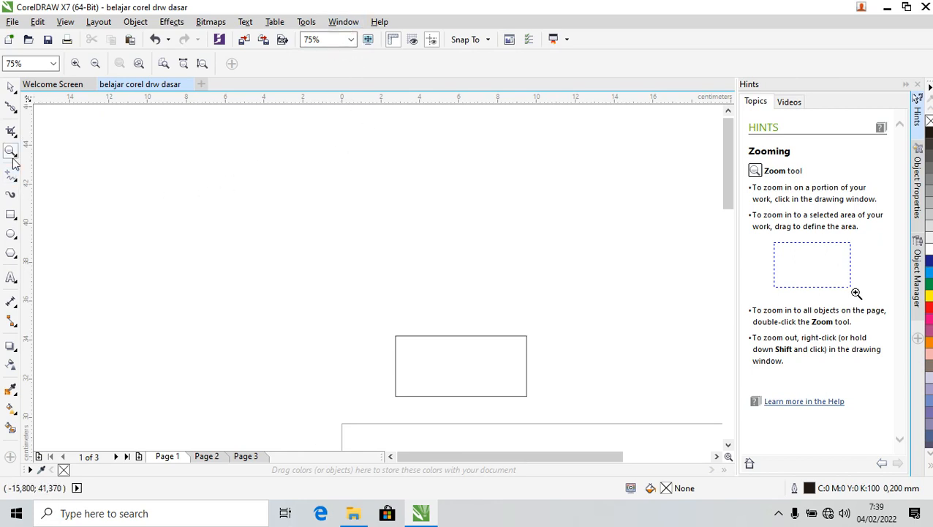
Zoom out repeatedly with the Zoom tool, and set the zoom level to 200%
right_click(181, 173)
right_click(180, 174)
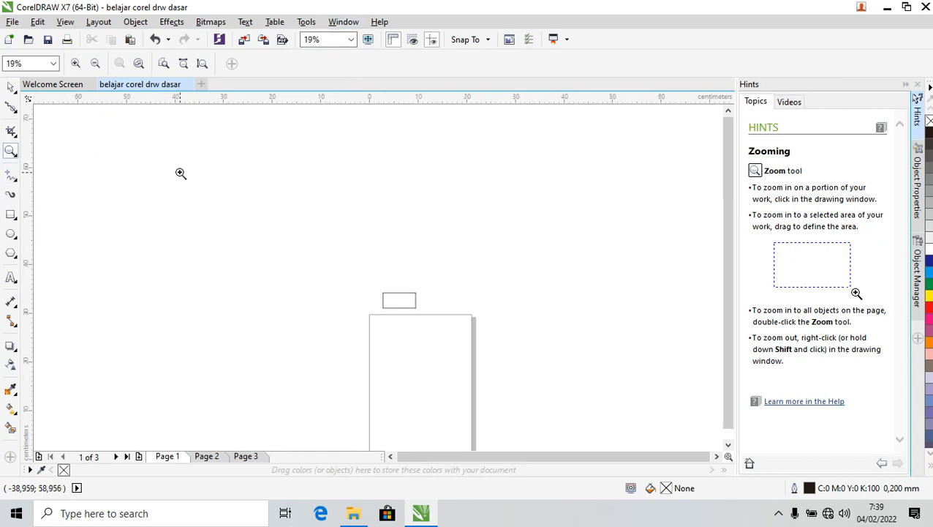
right_click(181, 173)
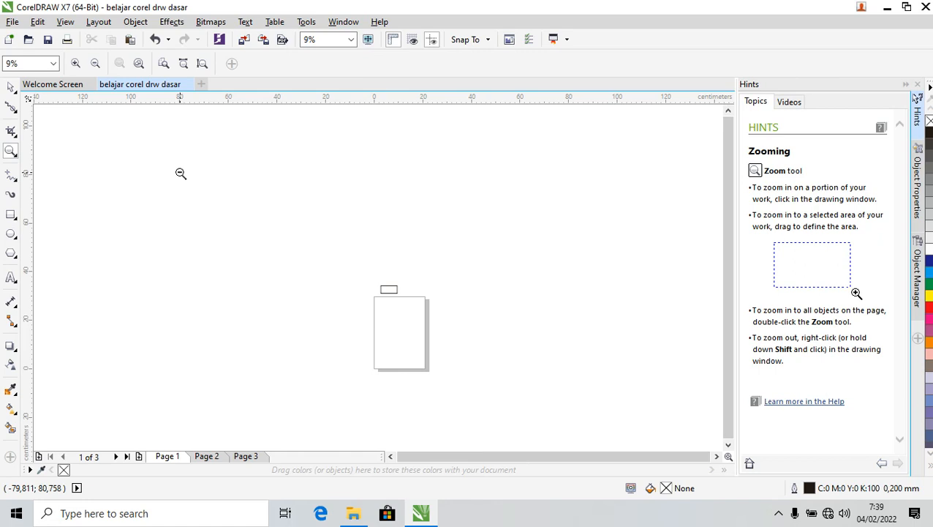
right_click(180, 173)
right_click(180, 173)
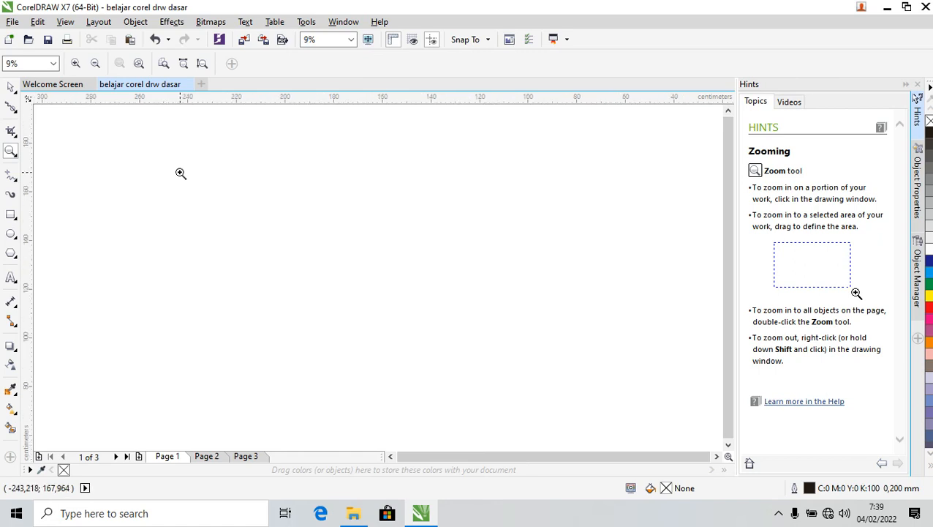
click(350, 39)
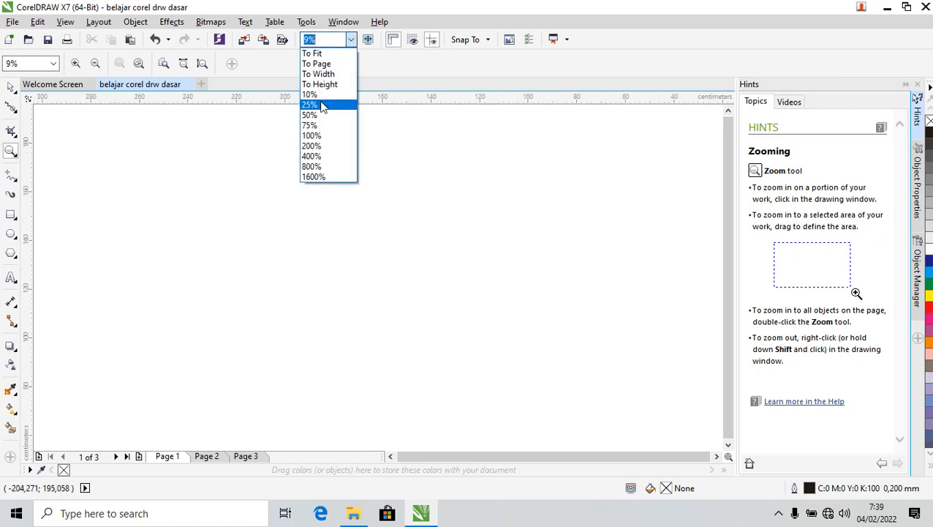
click(312, 146)
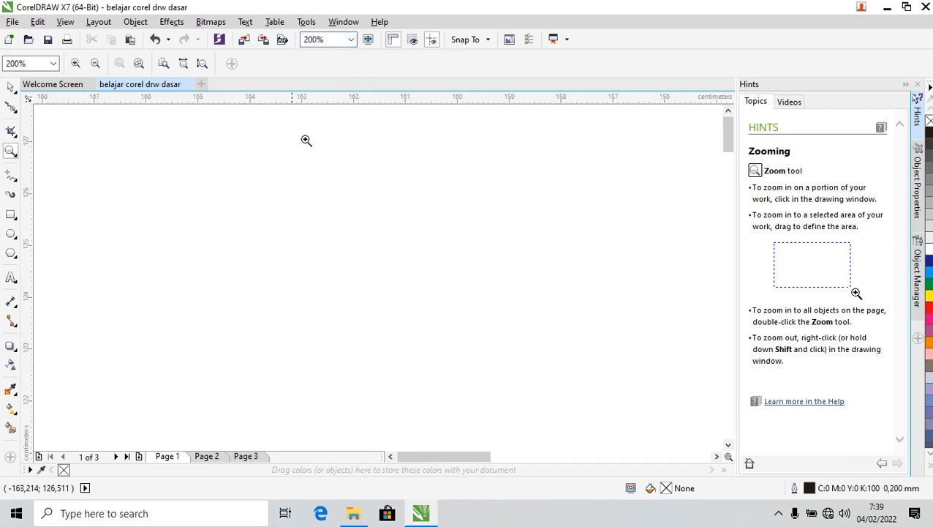
Set the zoom level to 100%, zoom out to locate the page, and zoom back in around the rectangle to 50%
click(314, 40)
click(351, 39)
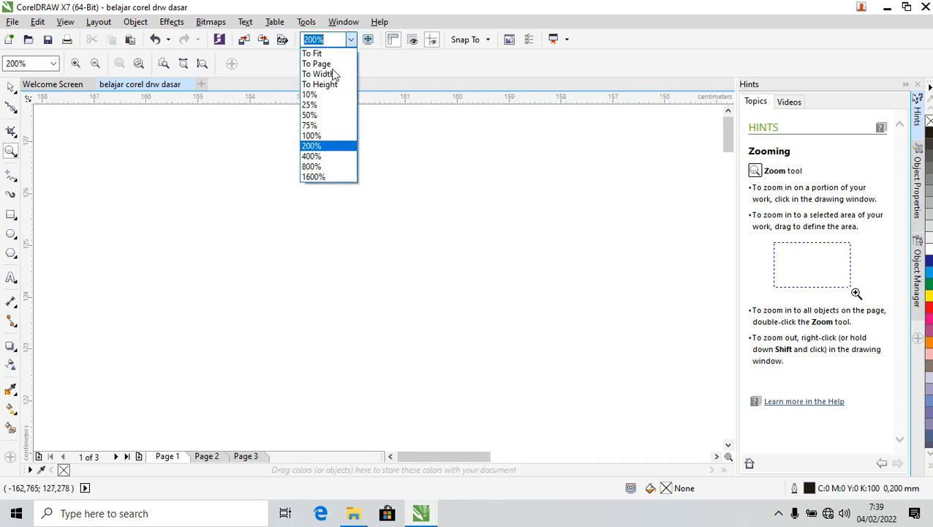
click(312, 136)
scroll(280, 198, down, 3)
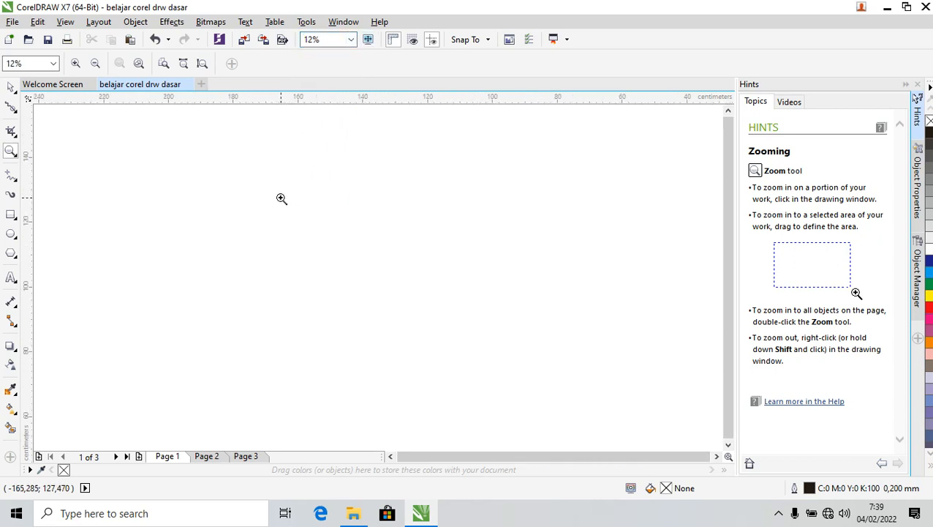
scroll(281, 199, down, 2)
scroll(281, 198, up, 1)
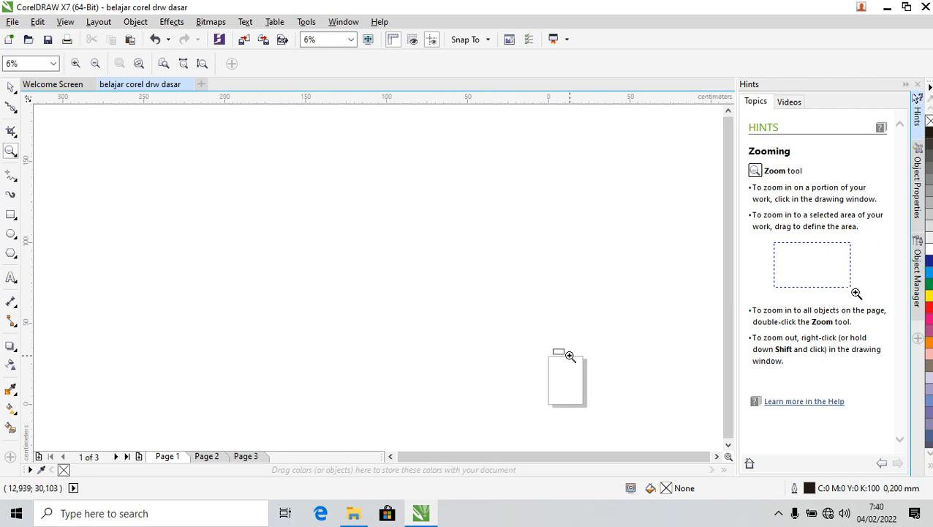
scroll(569, 355, up, 3)
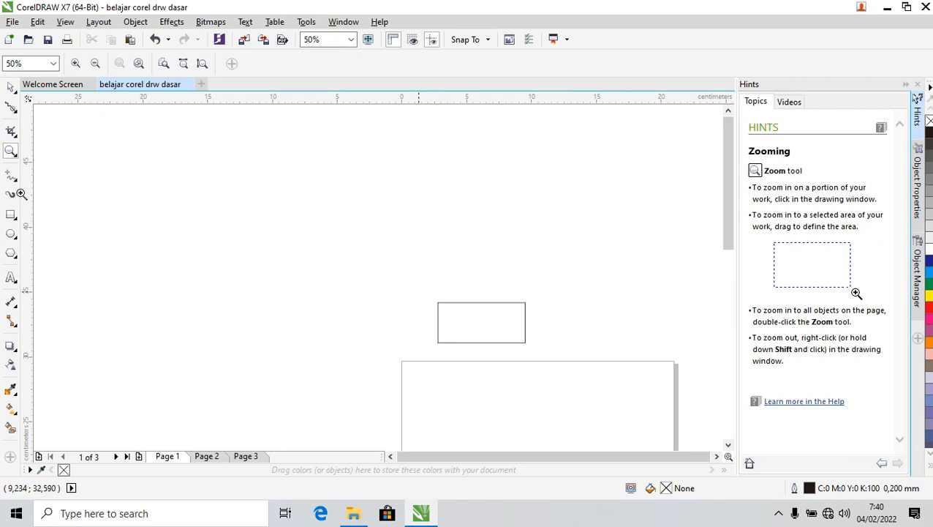
Try the Pan tool by moving the view around the rectangle and the page in several directions
right_click(10, 150)
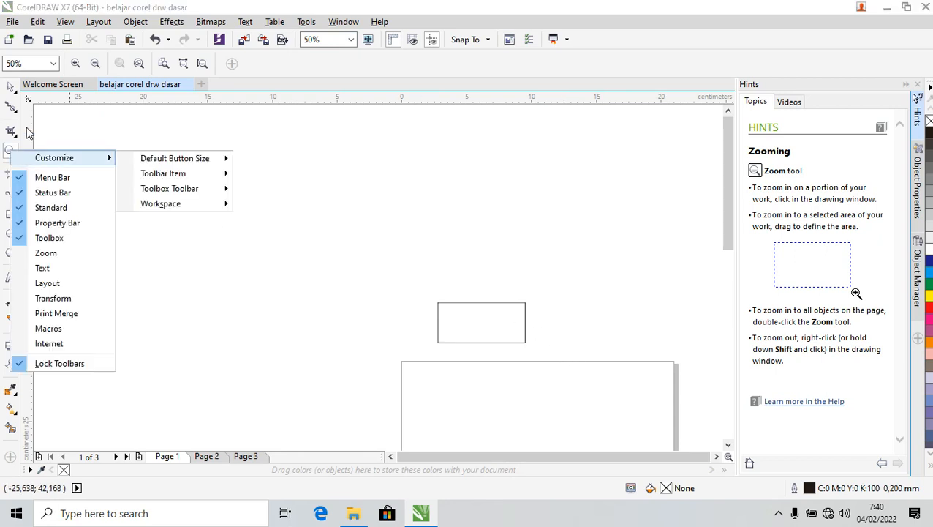
click(25, 140)
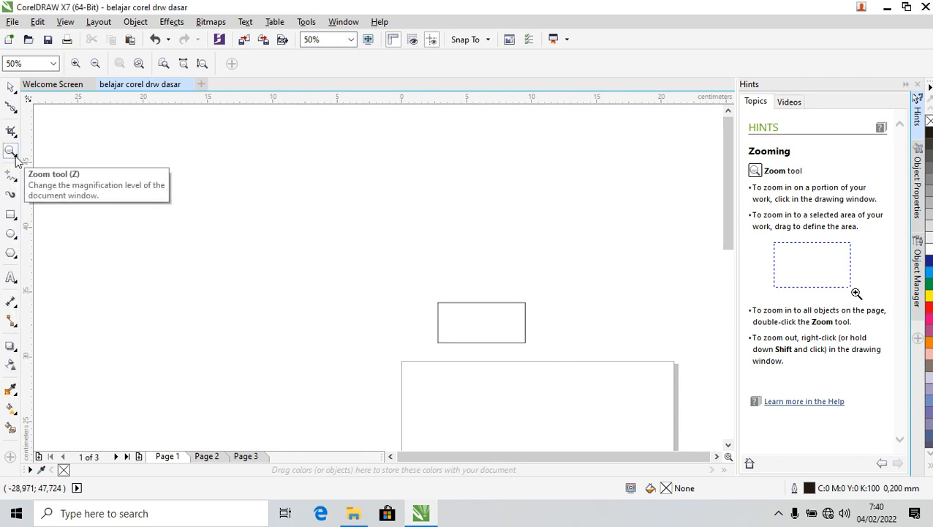
click(15, 157)
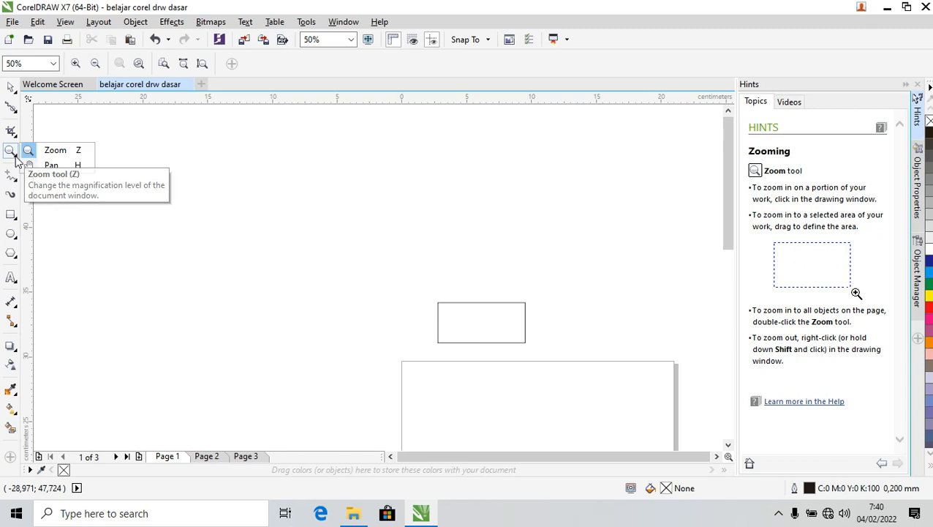
click(65, 167)
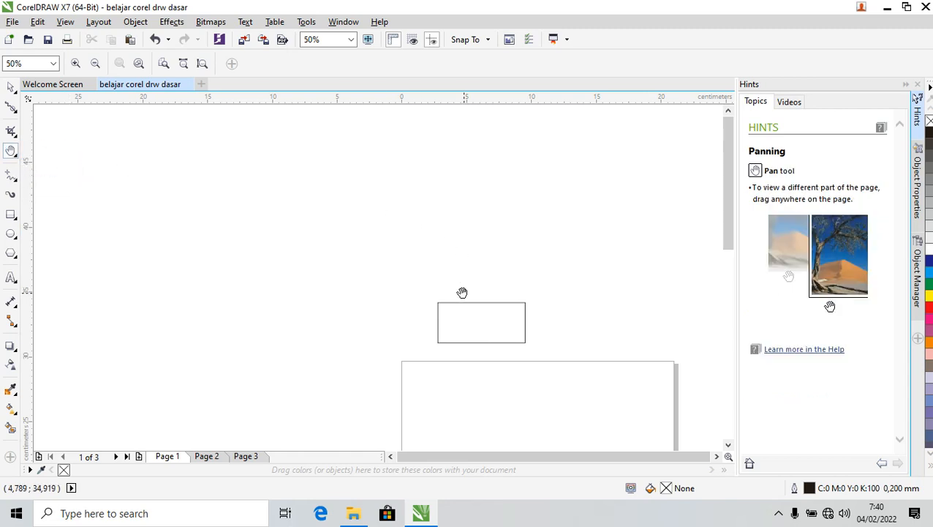
key(space)
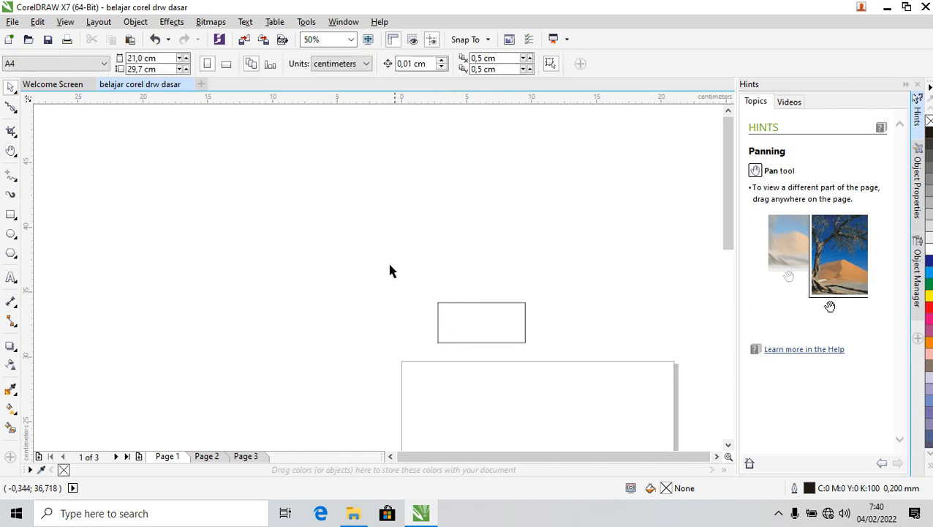
click(11, 150)
drag(483, 305, 356, 221)
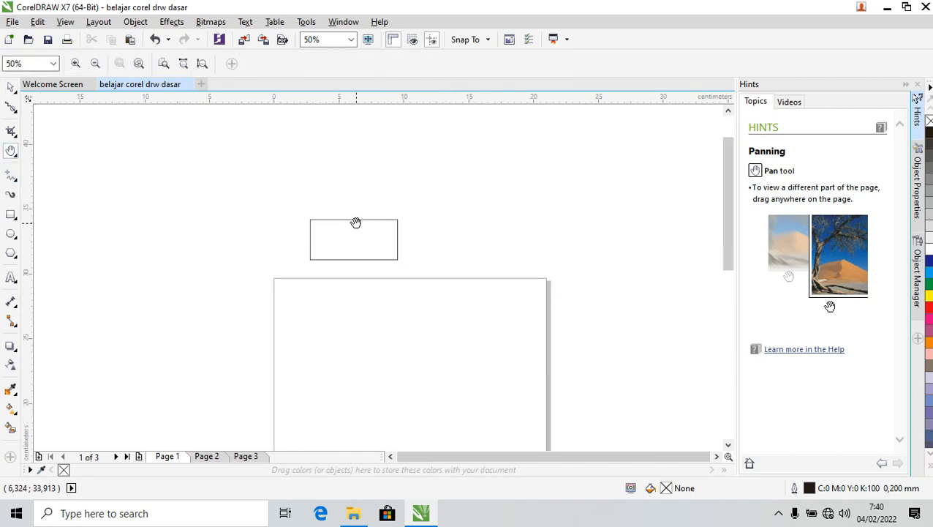
drag(399, 280, 392, 218)
drag(289, 280, 223, 273)
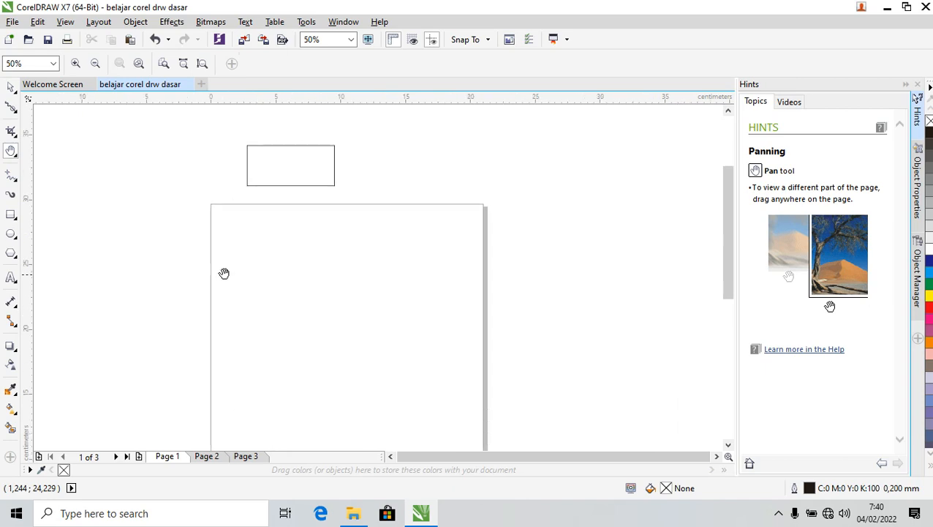
drag(298, 233, 328, 245)
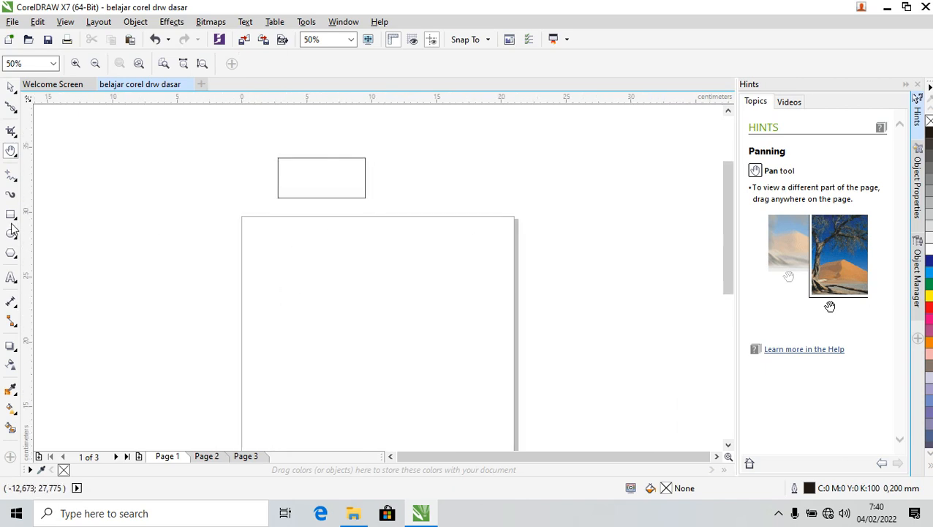
drag(402, 215, 343, 197)
drag(321, 260, 346, 238)
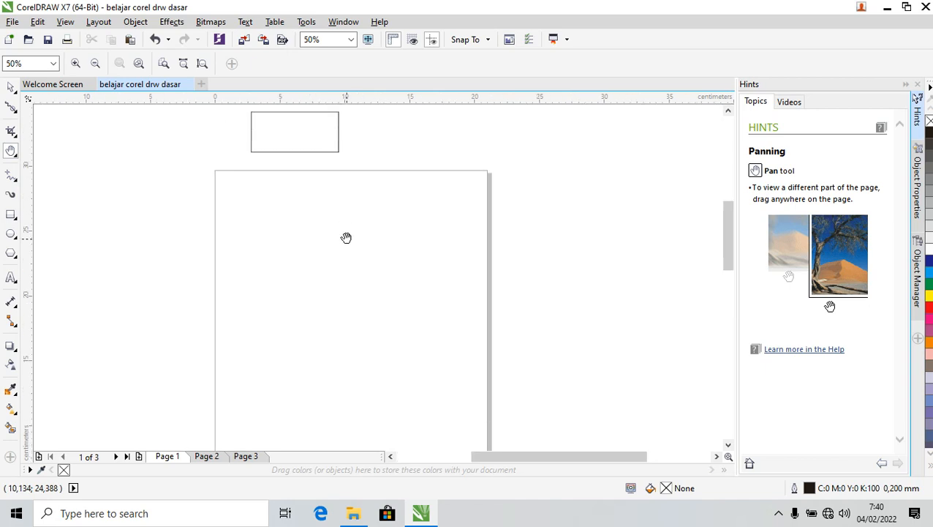
Zoom in and out around the page with the Pan tool active, and pan at 100% to show the rectangle above the page
scroll(346, 238, up, 1)
scroll(538, 313, down, 1)
scroll(538, 313, up, 1)
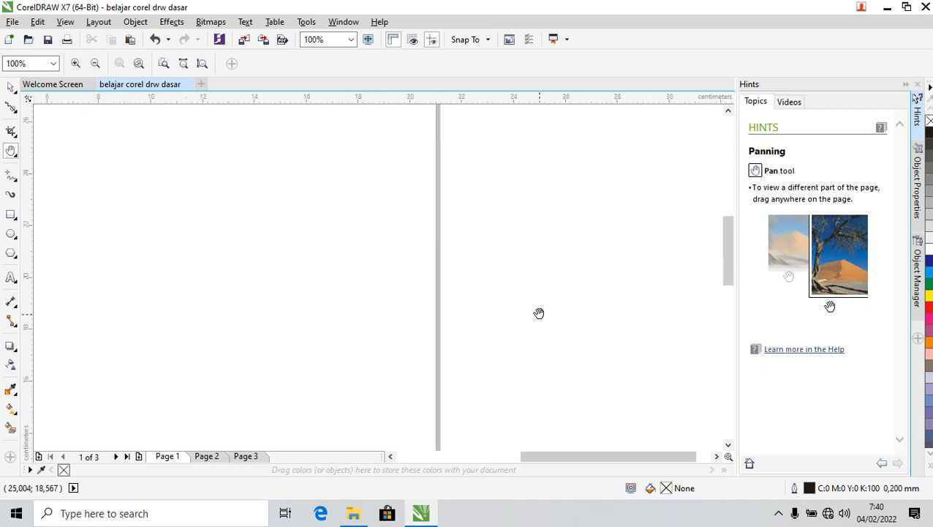
scroll(541, 308, up, 1)
scroll(541, 308, down, 3)
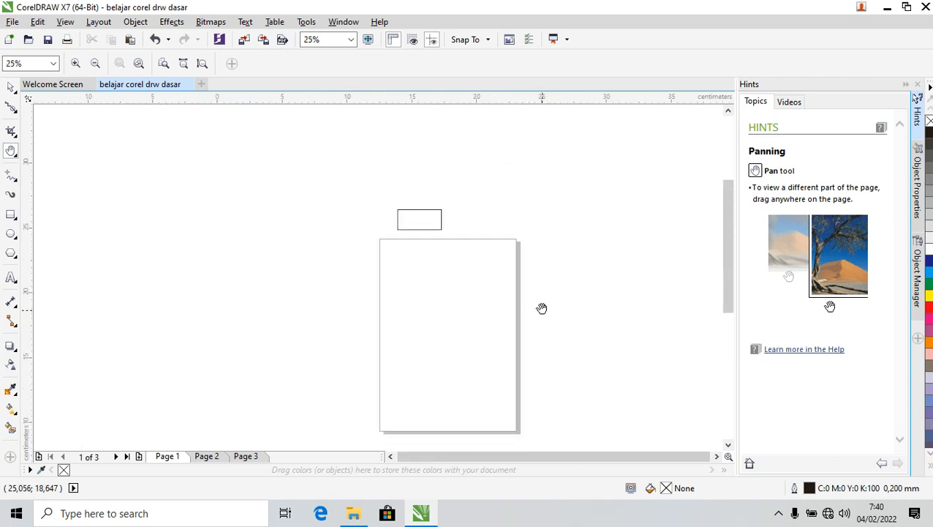
scroll(541, 307, up, 2)
scroll(541, 306, down, 1)
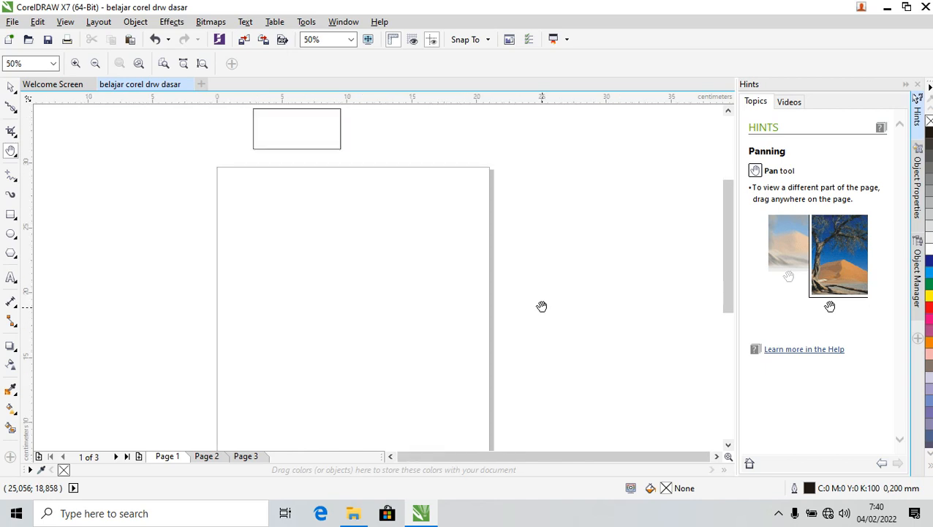
scroll(286, 276, up, 3)
scroll(327, 272, up, 1)
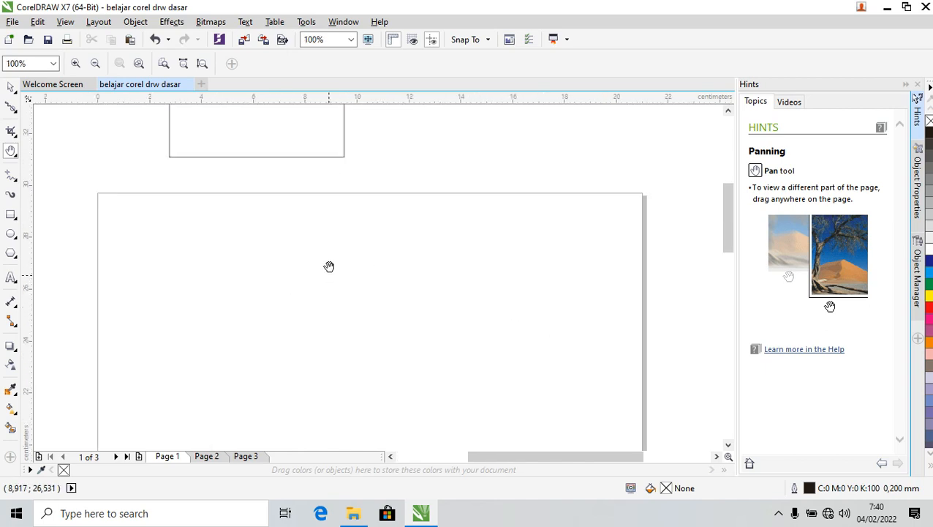
drag(329, 266, 325, 301)
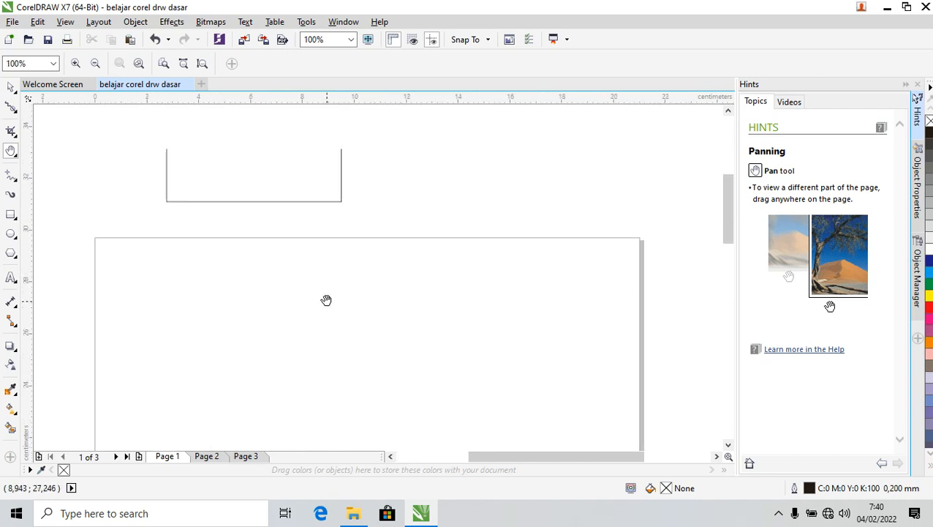
Return to the Zoom tool, zoom out twice and in once beside the rectangle, and set the zoom level to 75%
click(16, 158)
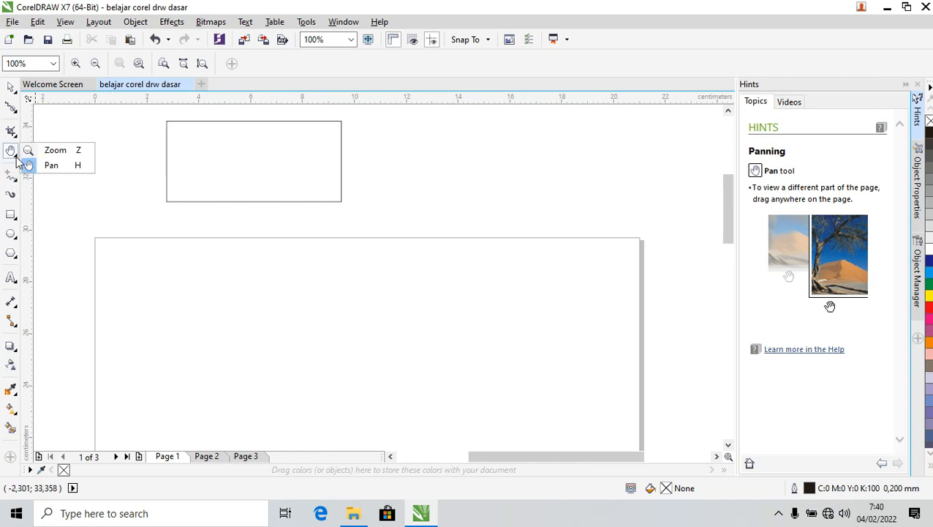
click(55, 150)
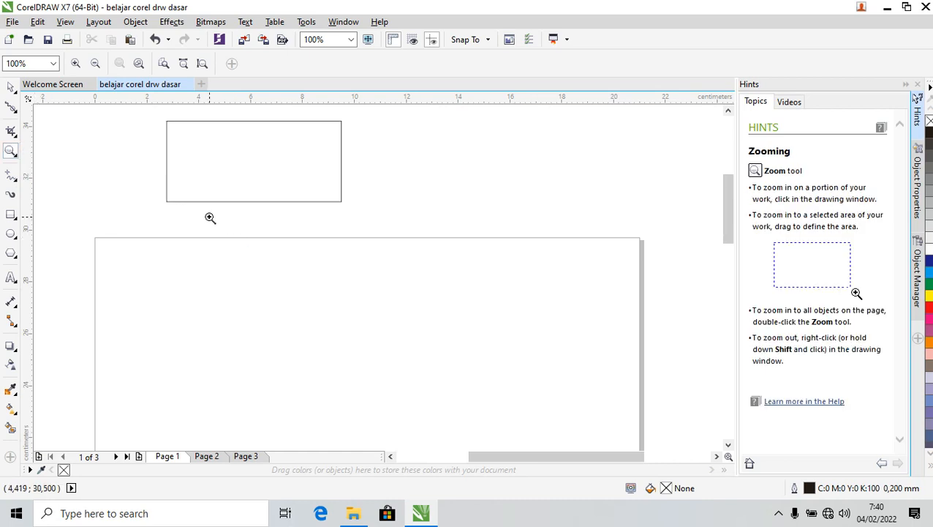
right_click(211, 214)
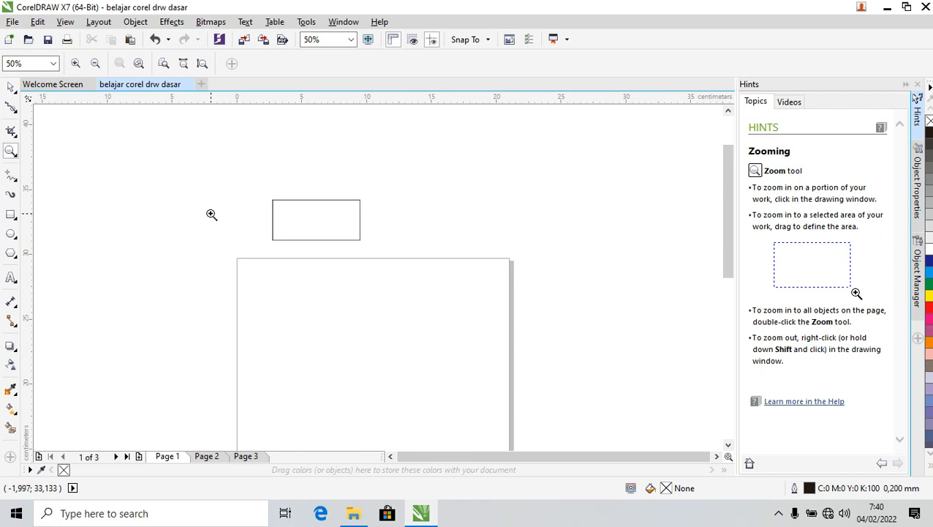
right_click(211, 214)
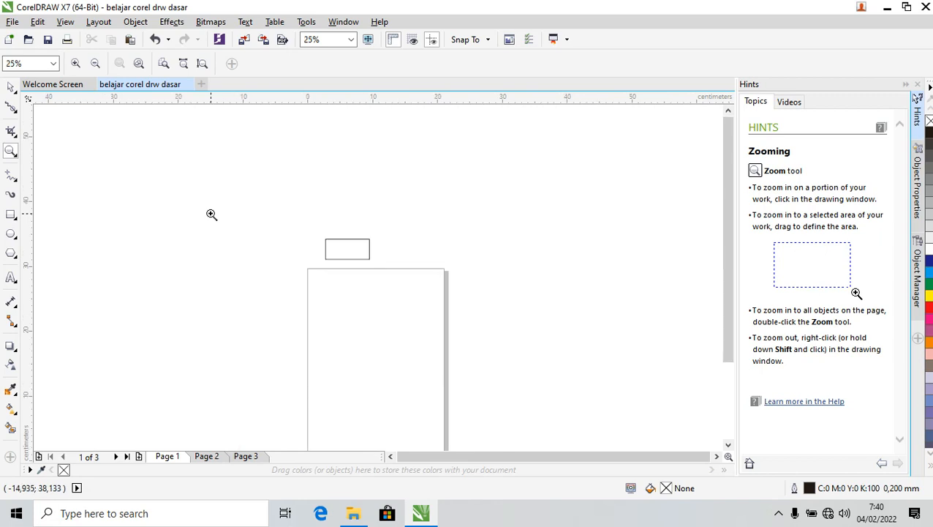
click(212, 214)
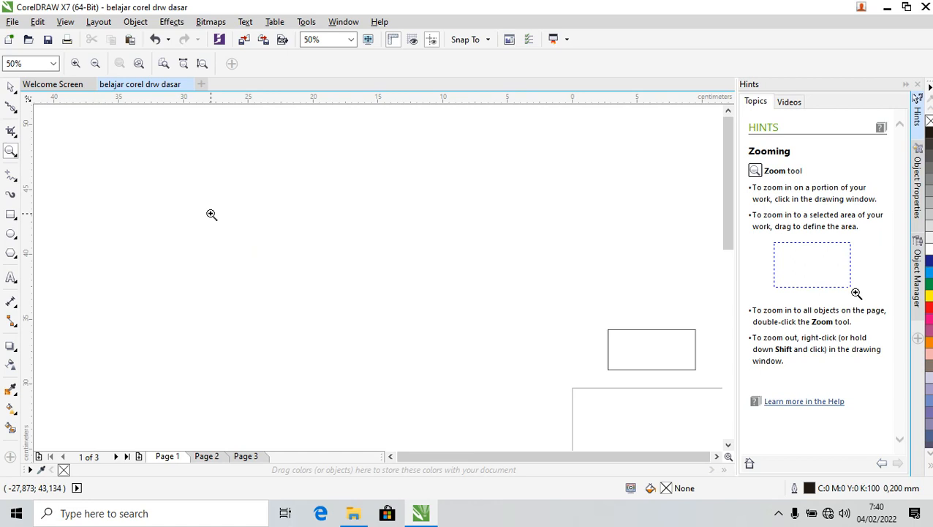
click(352, 40)
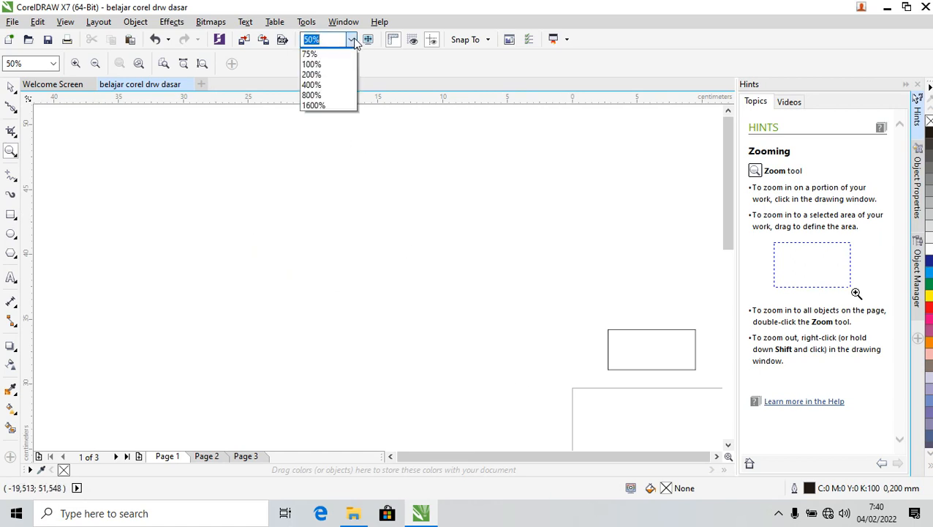
click(322, 123)
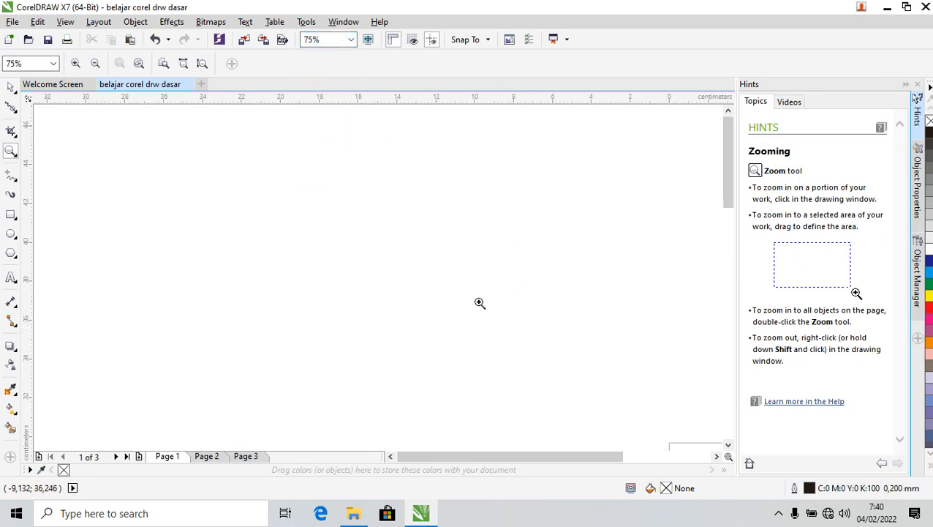
Use the Pan tool to move the view until the rectangle and the page's upper part are both in view
key(h)
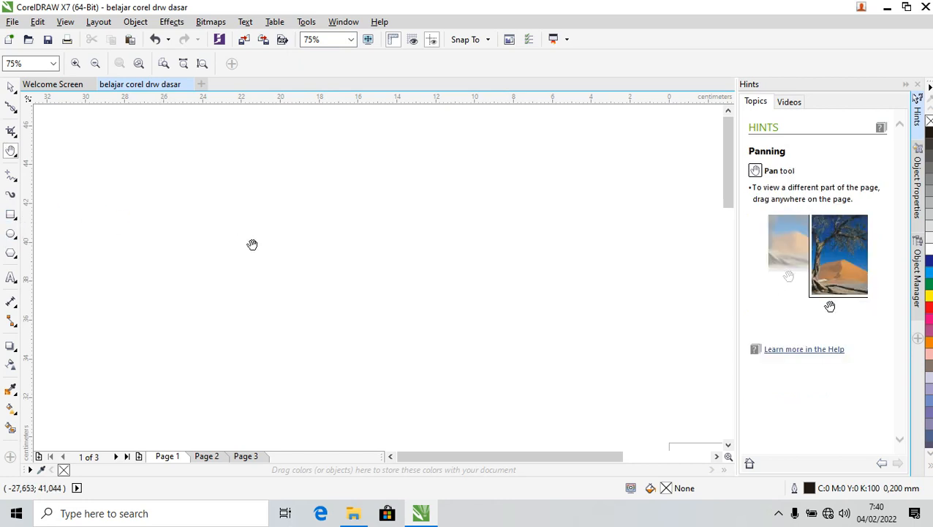
drag(365, 237, 258, 211)
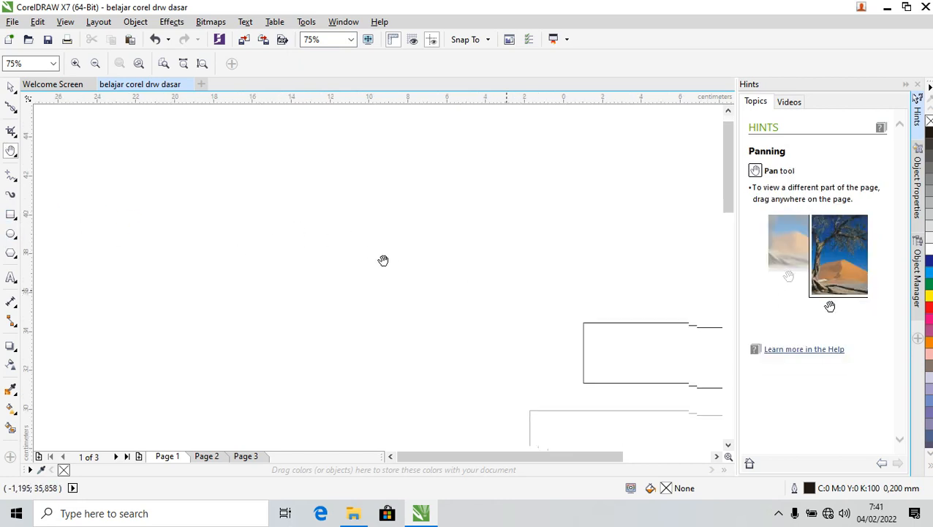
drag(383, 260, 347, 253)
drag(533, 262, 384, 206)
mouse_move(450, 295)
mouse_down()
mouse_move(431, 265)
mouse_move(458, 256)
mouse_move(442, 246)
mouse_up()
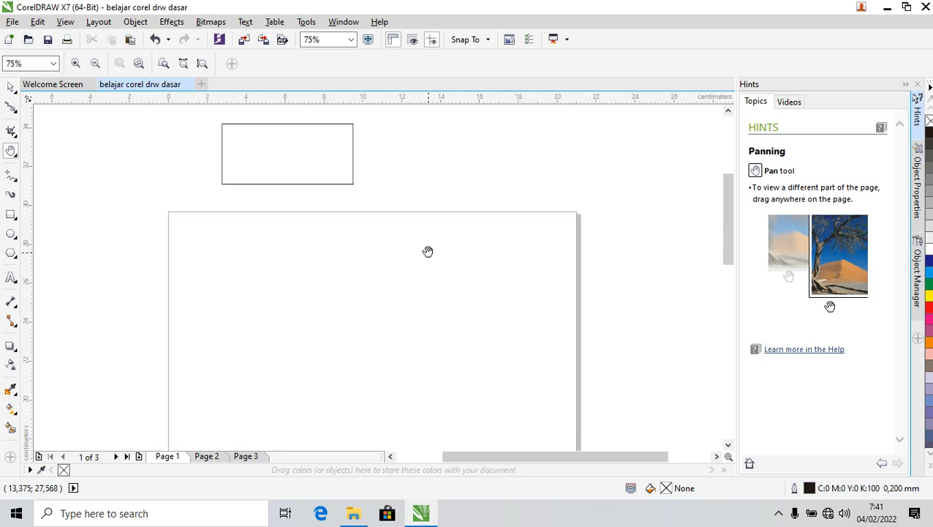
click(17, 181)
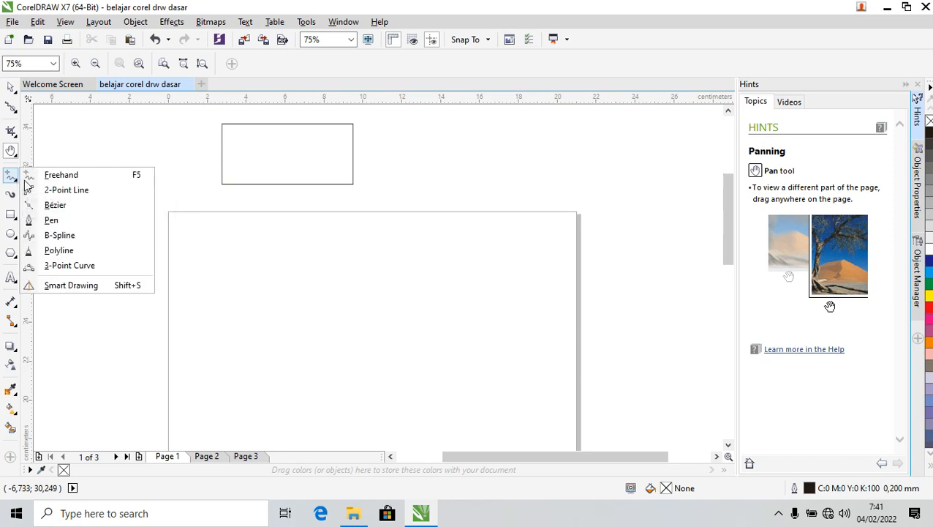
click(65, 161)
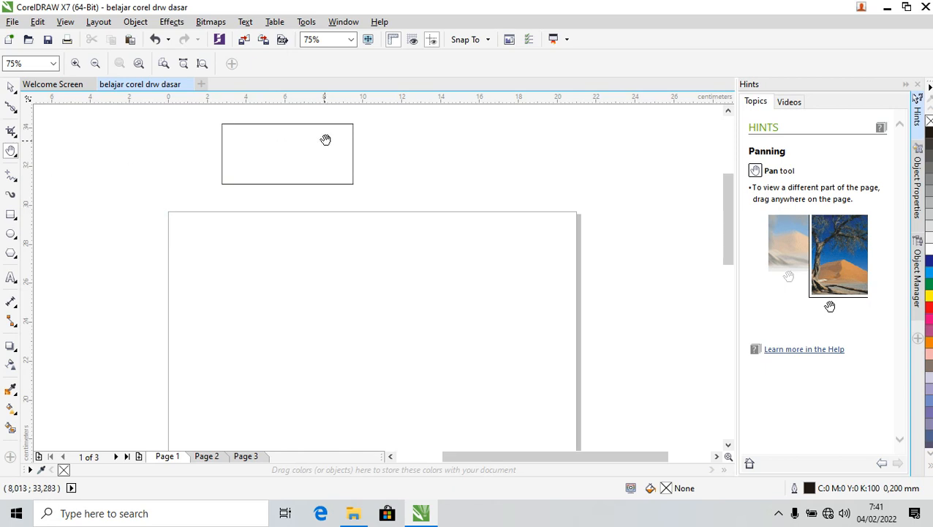
click(12, 91)
click(268, 183)
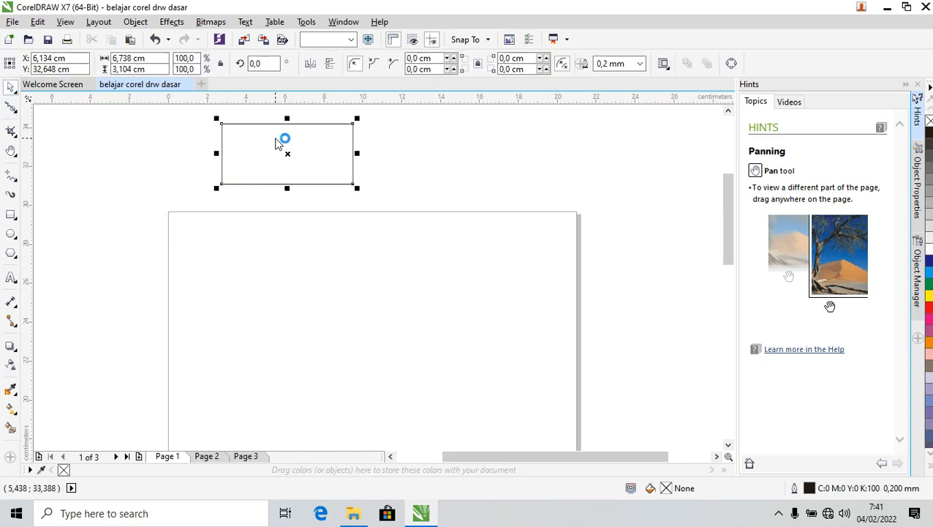
Draw a 2-point line about 7.7 cm wide and 3 cm high diagonally down across the rectangle, and deselect it
click(17, 183)
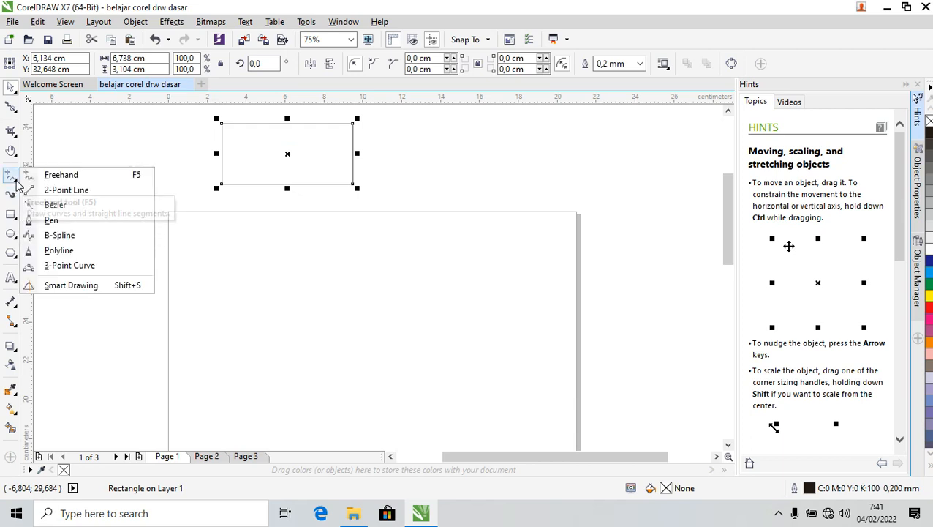
click(88, 192)
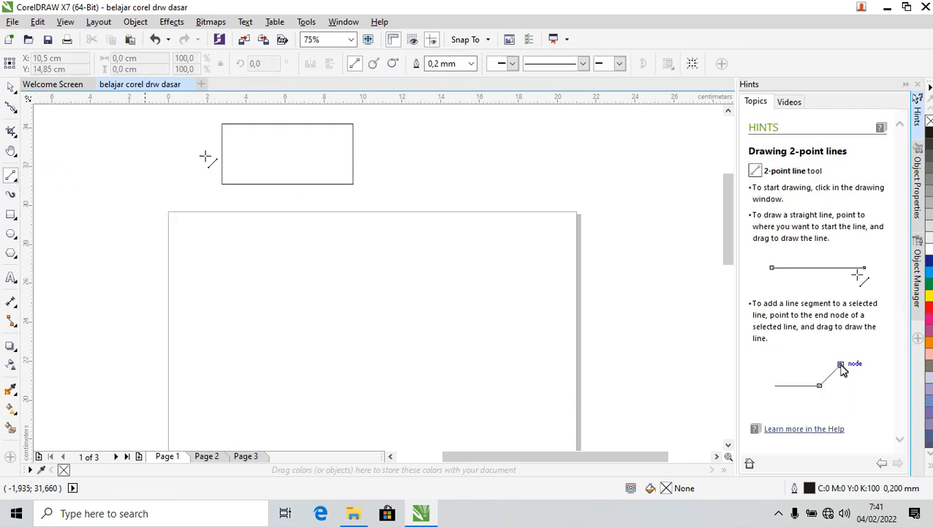
drag(223, 129, 373, 189)
click(10, 87)
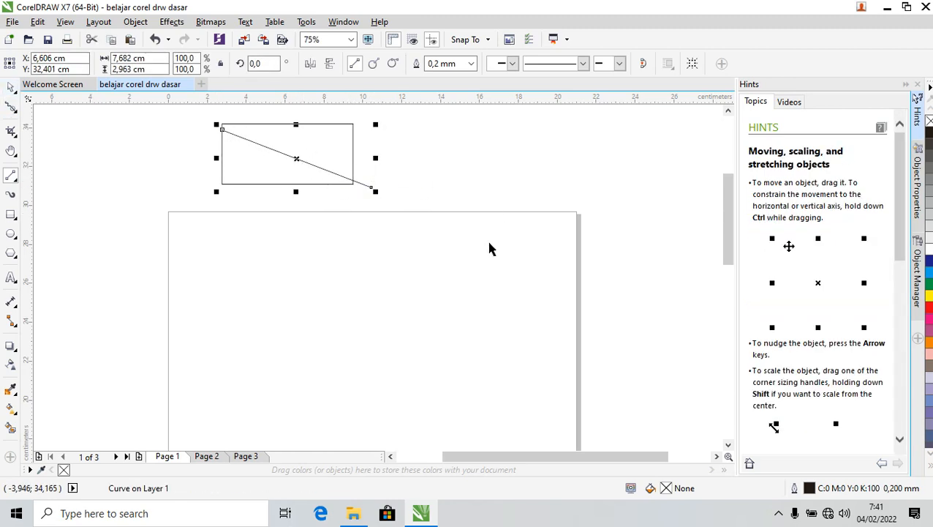
click(387, 191)
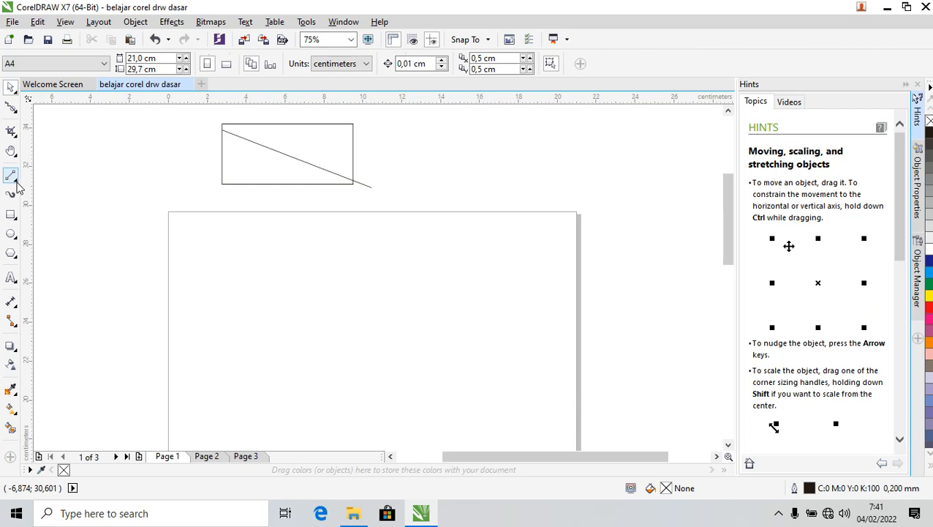
Draw a winding Freehand curve about 16.9 by 7.5 cm over the page's upper edge and move it about 8.2 cm to the right
click(11, 176)
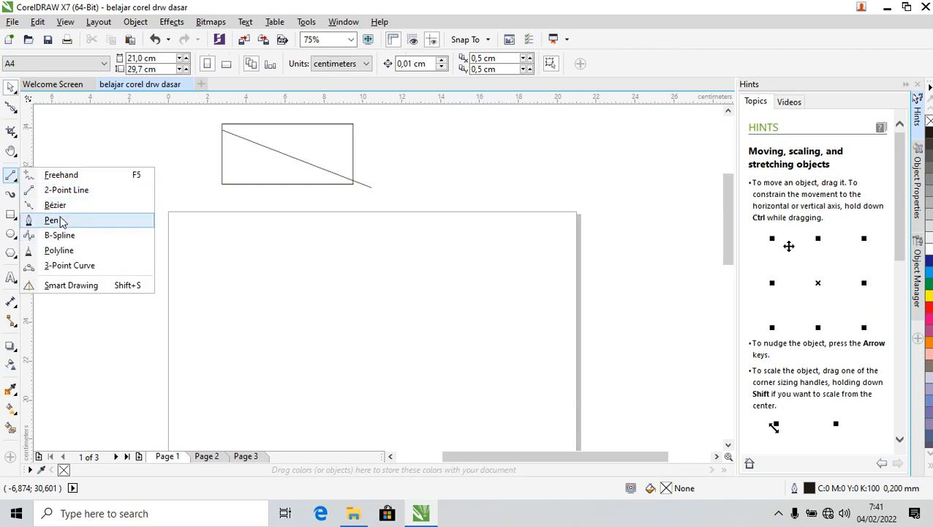
click(44, 175)
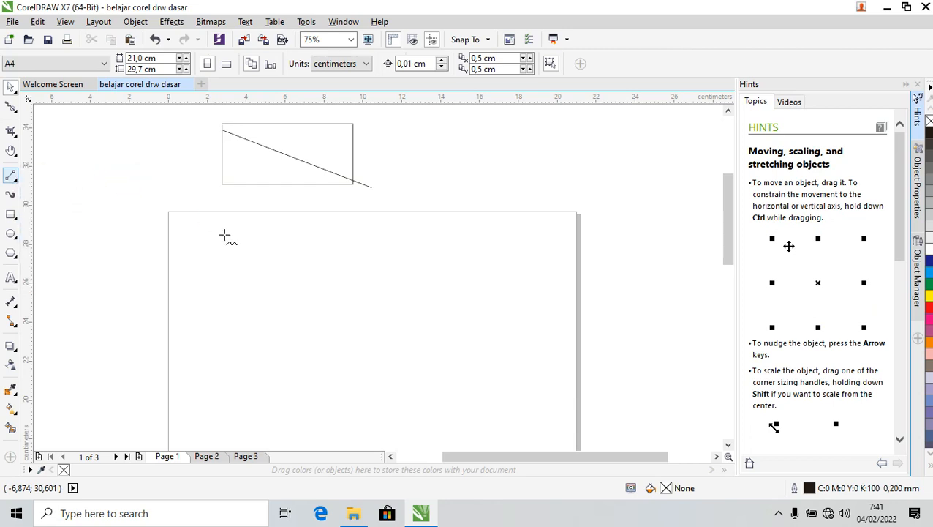
drag(234, 249, 425, 268)
mouse_move(452, 302)
mouse_down()
mouse_move(484, 167)
mouse_move(400, 229)
mouse_move(261, 214)
mouse_move(196, 231)
mouse_move(268, 240)
mouse_up()
click(10, 88)
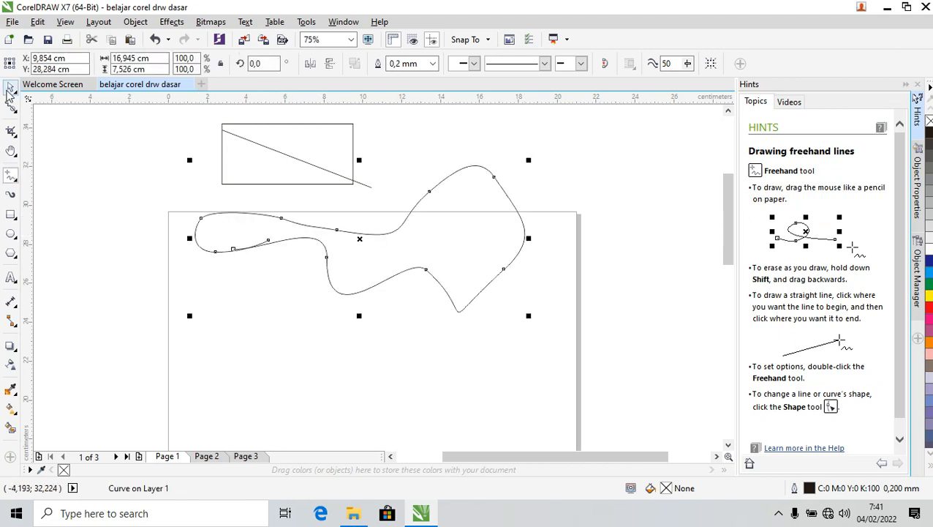
drag(452, 224, 616, 234)
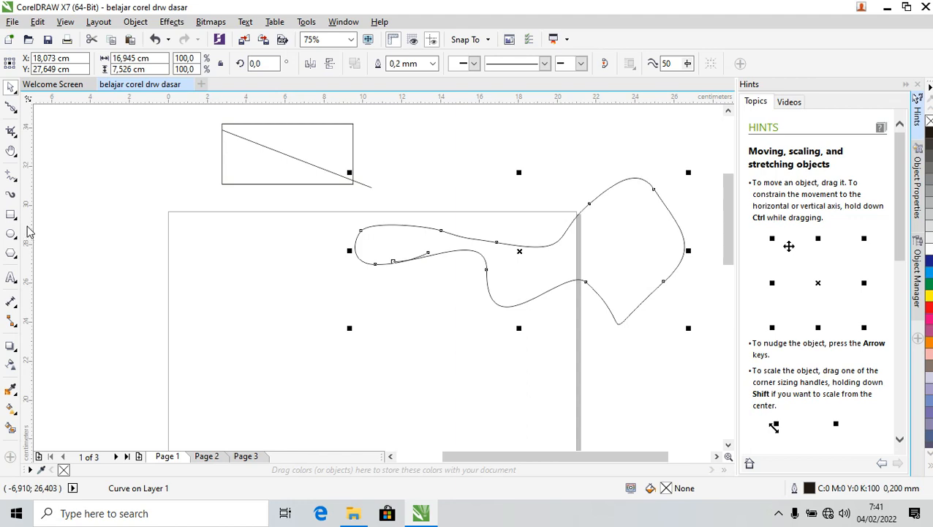
click(48, 192)
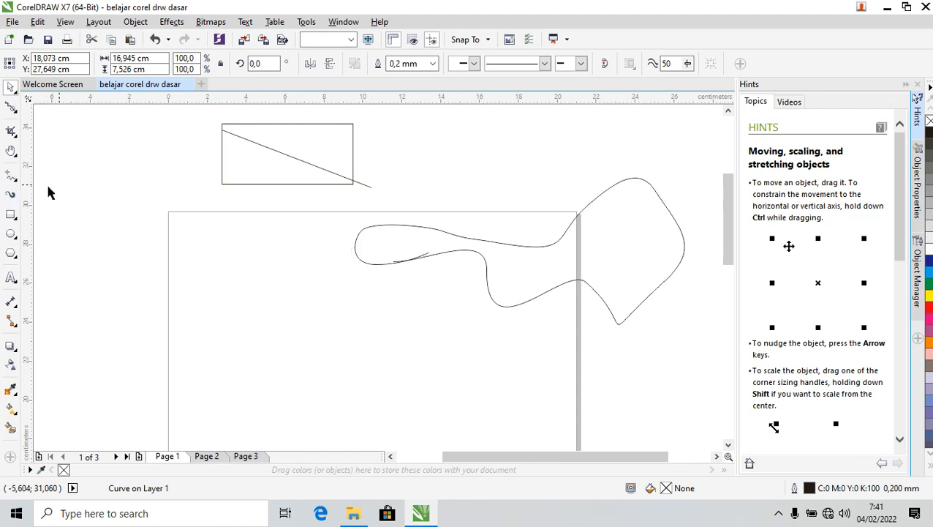
Draw a winding Artistic Media stroke down across the page's left edge and apply the flat-ended preset that narrows in the middle
click(13, 197)
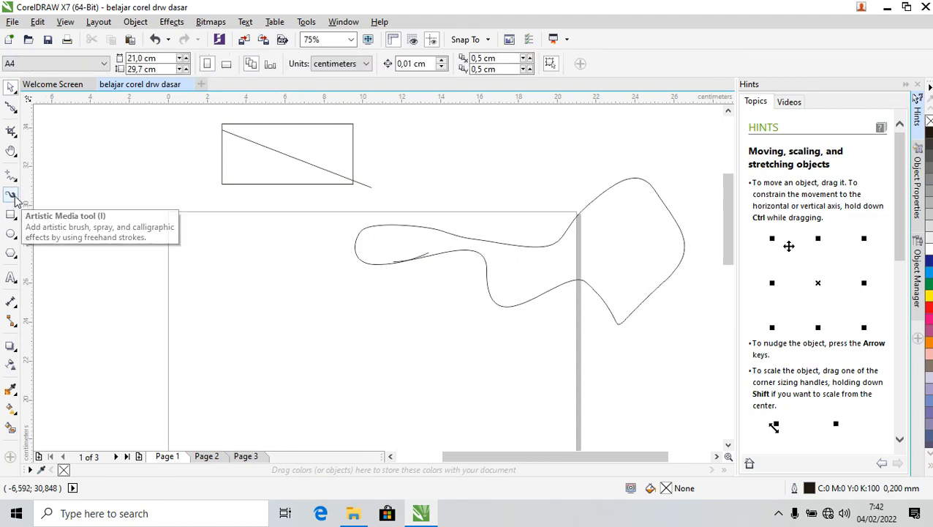
mouse_move(129, 182)
mouse_down()
mouse_move(126, 225)
mouse_move(186, 293)
mouse_move(208, 355)
mouse_up()
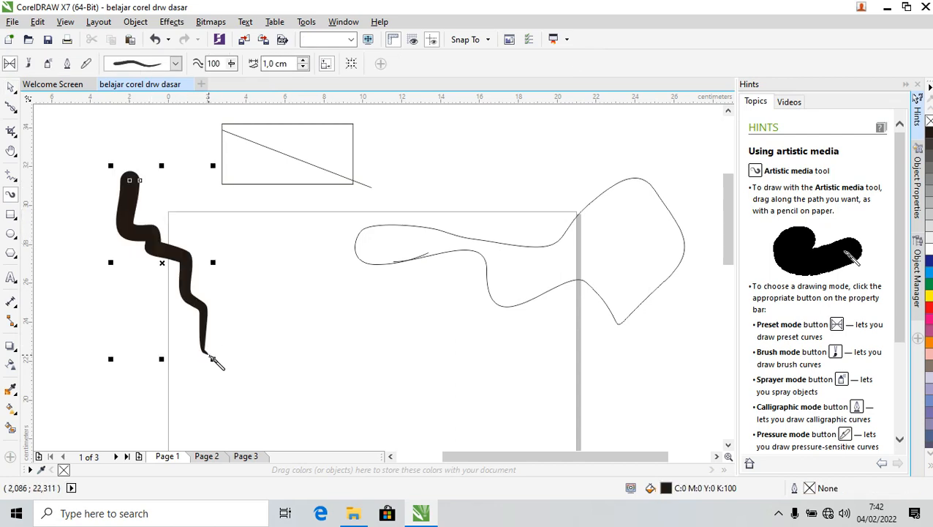
click(176, 63)
click(167, 118)
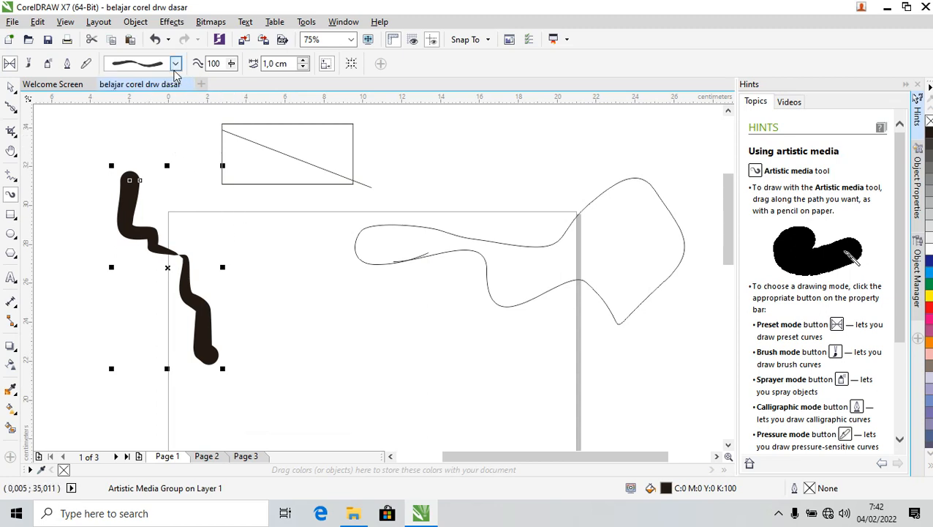
click(175, 64)
click(162, 153)
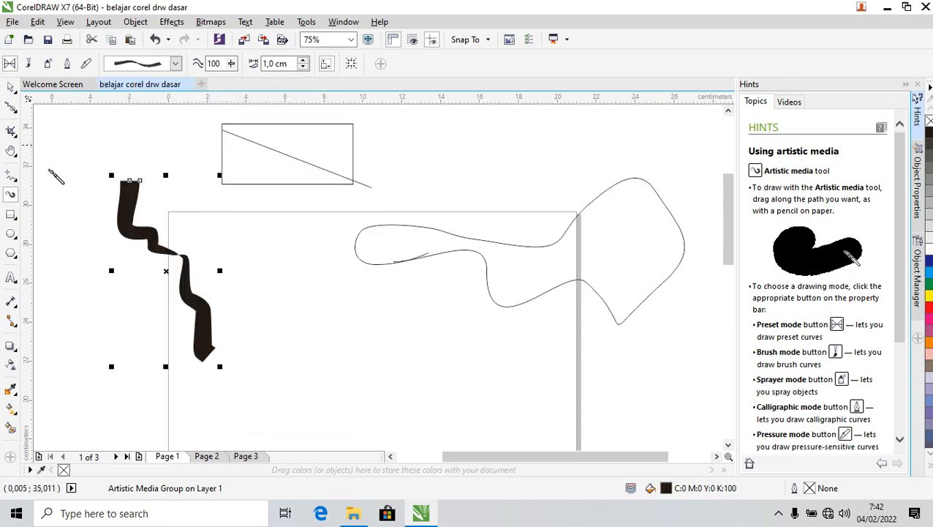
Draw a second Artistic Media stroke inside the page, set freehand smoothing to 49, and apply the round-ended preset that narrows in the middle
mouse_move(258, 229)
mouse_down()
mouse_move(323, 342)
mouse_move(356, 360)
mouse_up()
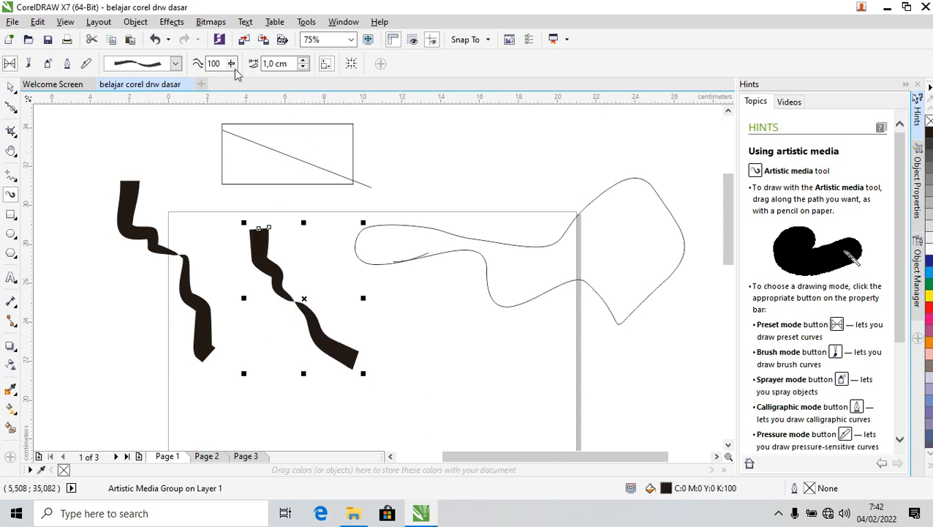
drag(234, 86, 203, 85)
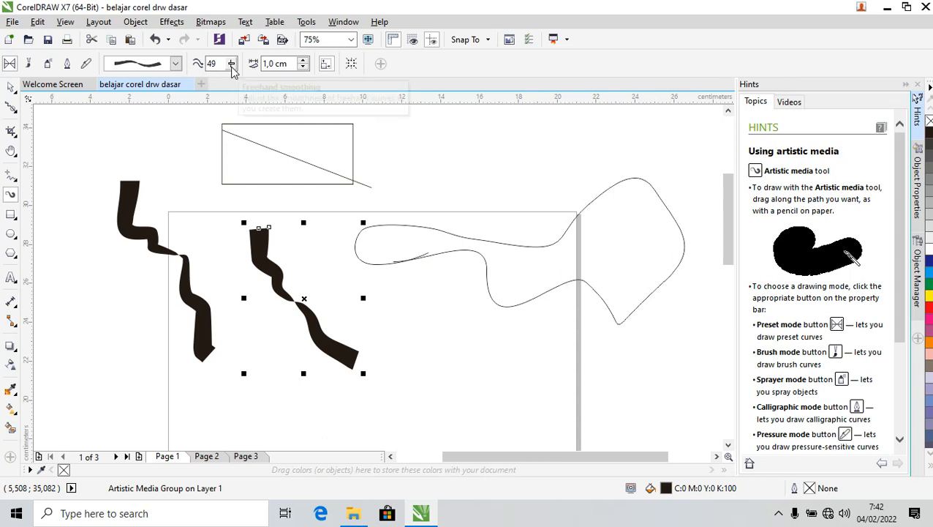
click(176, 64)
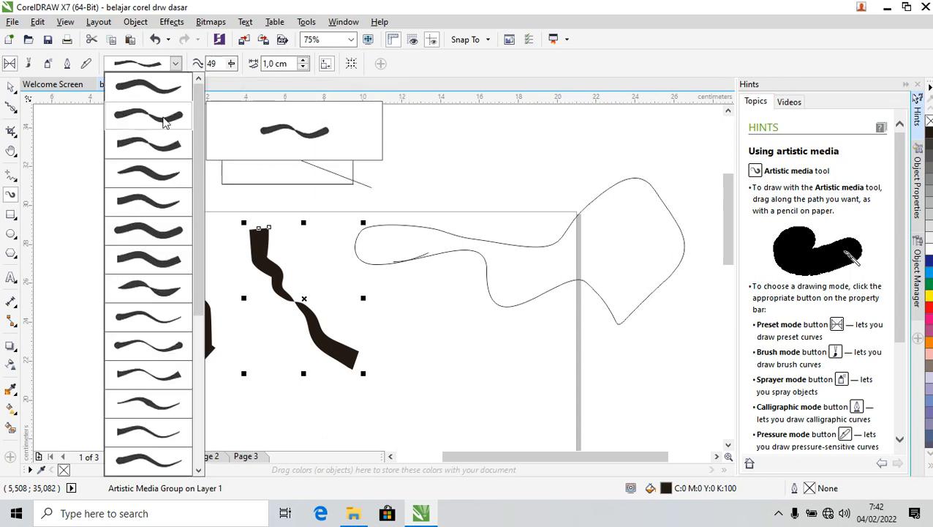
click(164, 119)
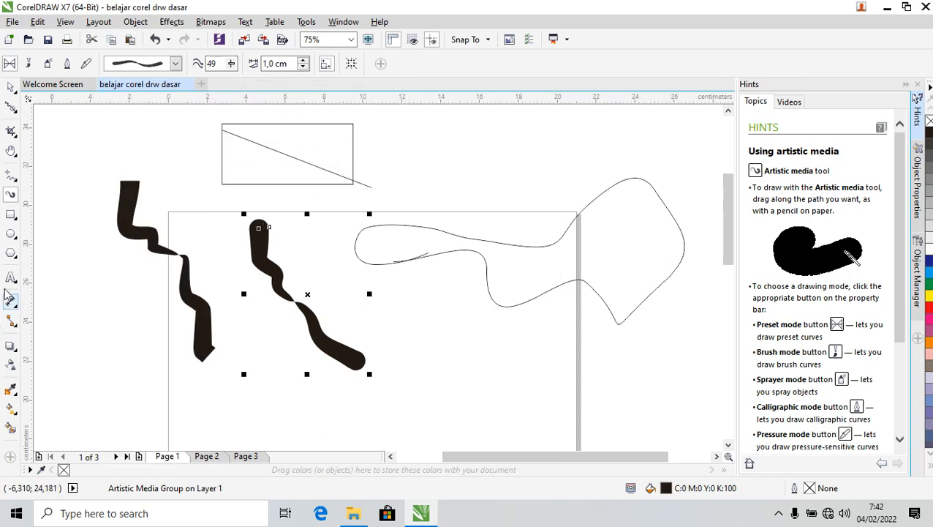
Draw a rectangle about 6.4 by 2.9 cm above the page, to the right of the first rectangle
click(16, 219)
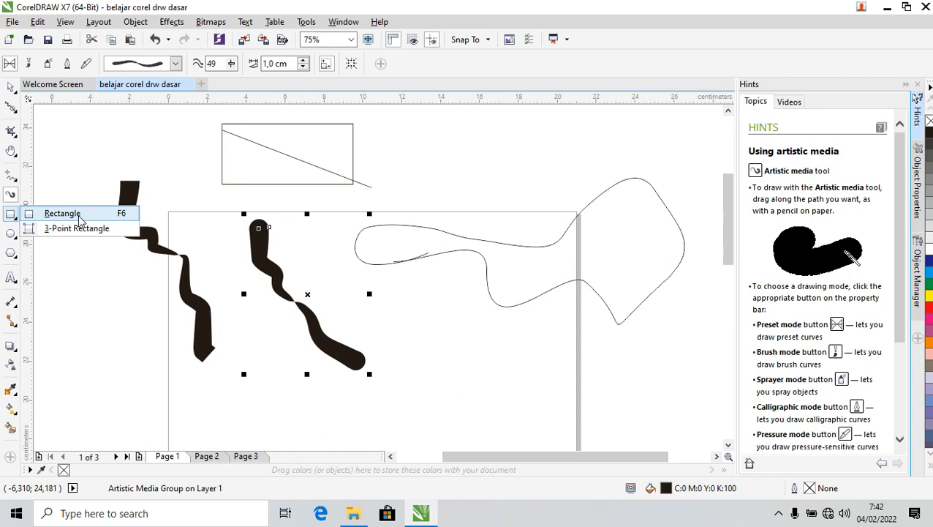
click(79, 218)
mouse_move(440, 138)
mouse_down()
mouse_move(519, 197)
mouse_move(565, 195)
mouse_up()
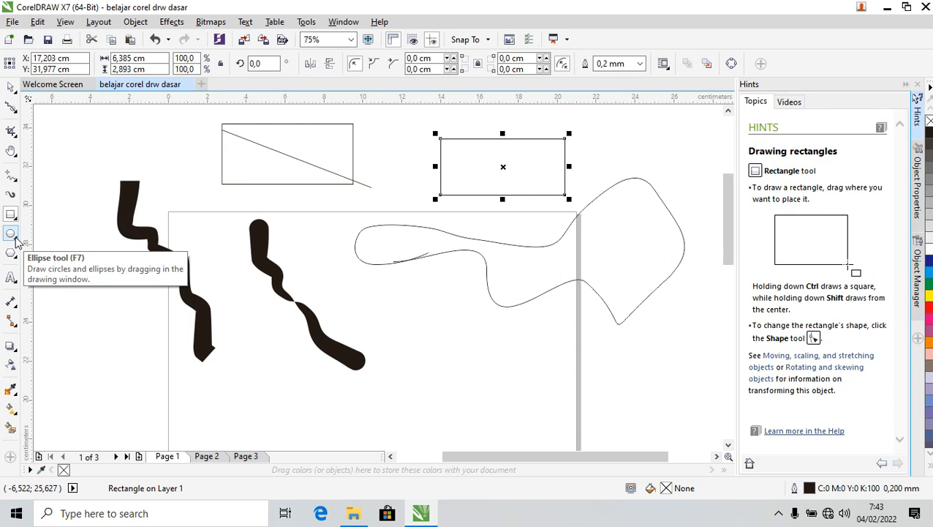
Draw an ellipse about 5.2 by 4.1 cm below the freehand curve and a circle about 3.1 cm across below the second stroke
click(15, 240)
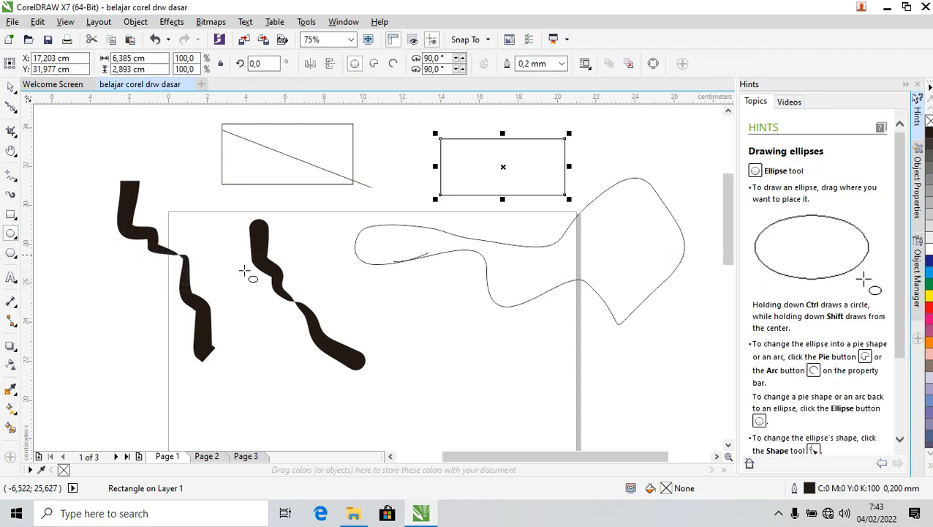
click(17, 241)
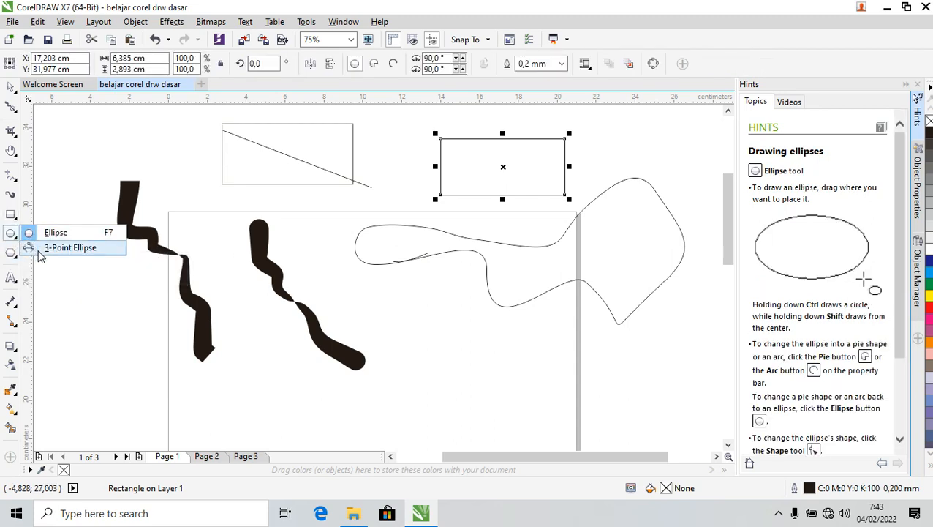
click(52, 234)
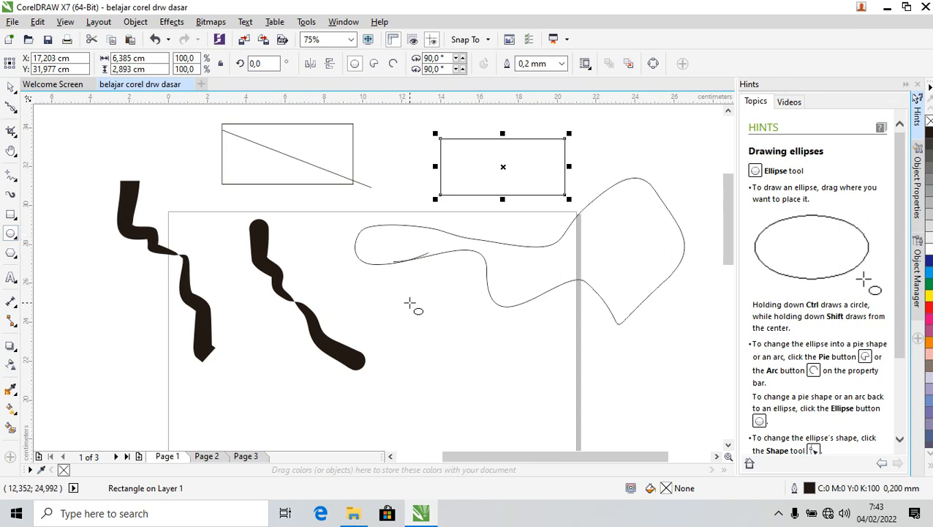
drag(440, 313, 542, 394)
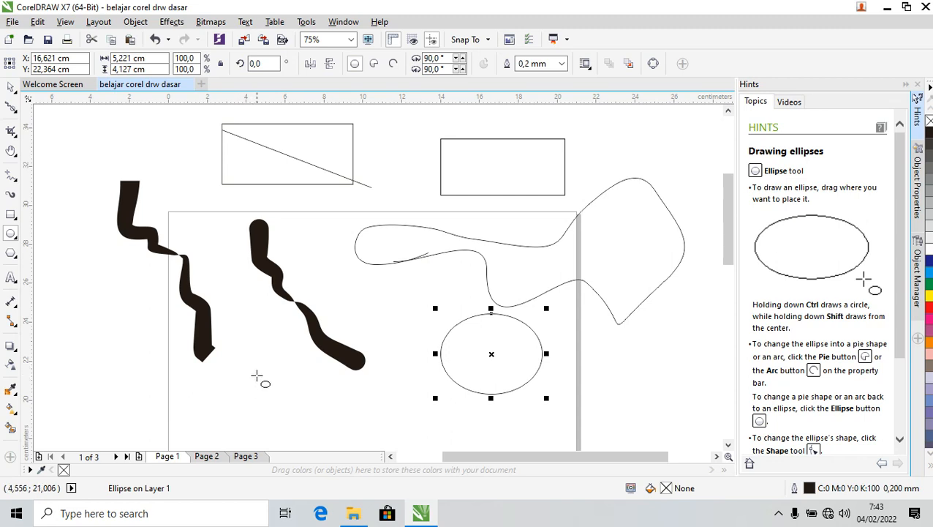
drag(263, 381, 322, 439)
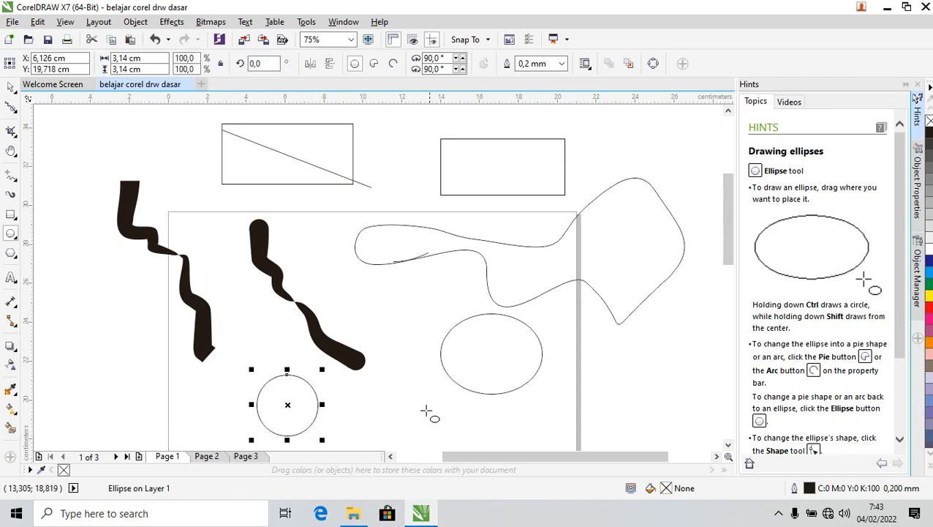
click(10, 87)
click(407, 379)
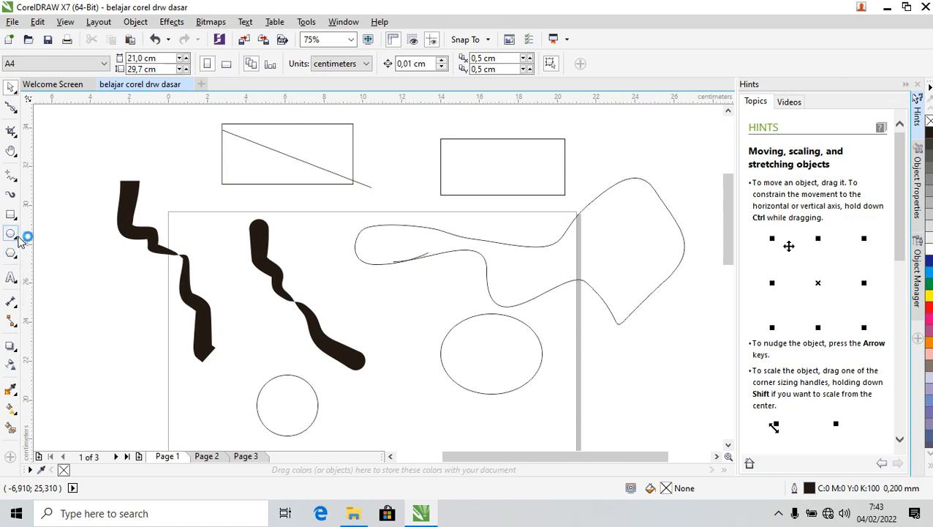
click(16, 238)
click(19, 241)
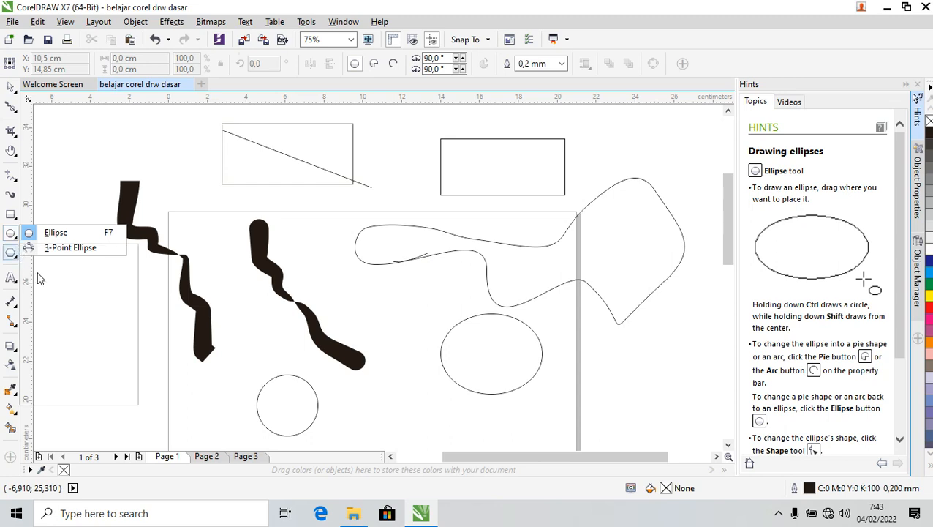
click(16, 256)
click(259, 346)
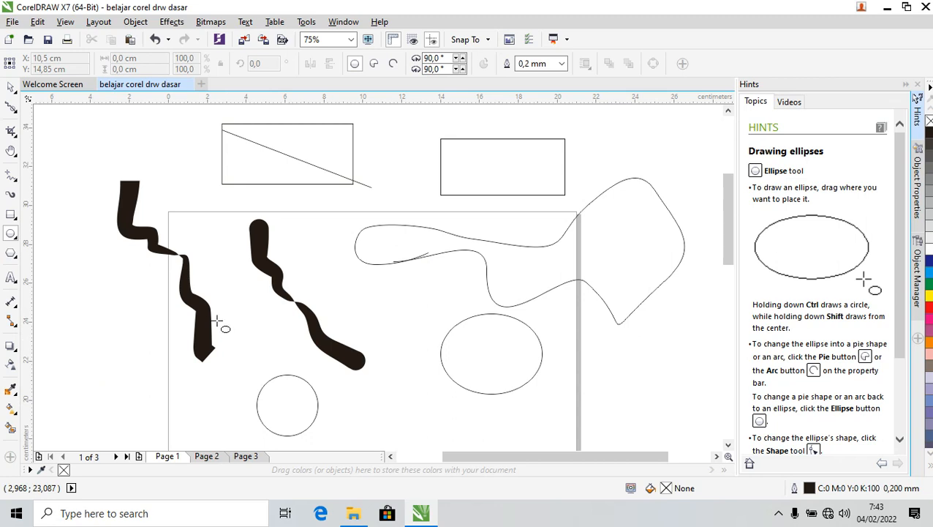
Draw a five-pointed star about 4.2 by 4.8 cm over the page's left edge, beside the first brush stroke
click(13, 254)
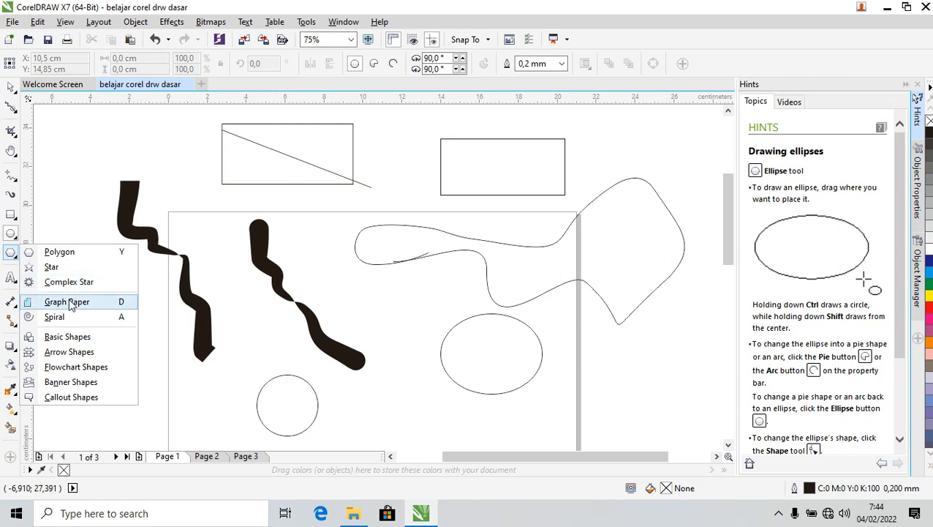
click(53, 267)
drag(100, 290, 187, 386)
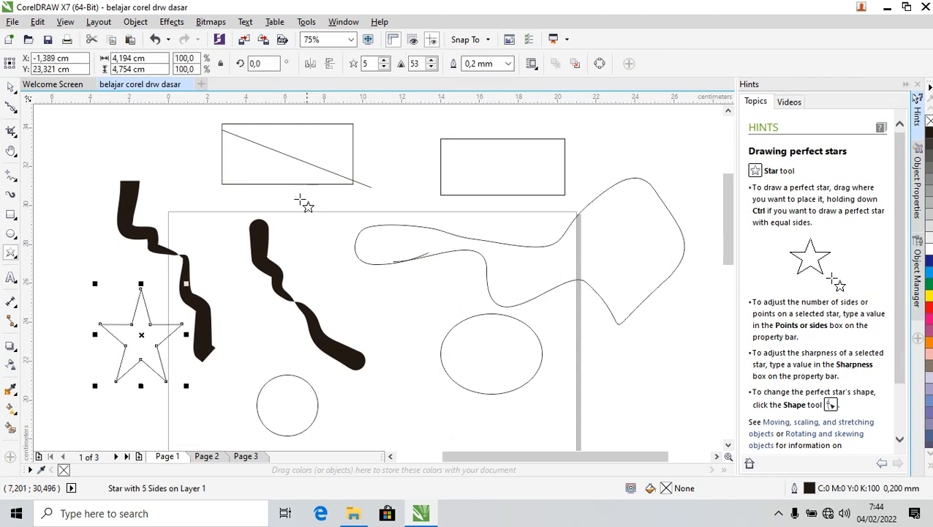
Set the star beside the first brush stroke to 8 points and move it left, clear of the page and the stroke
click(385, 61)
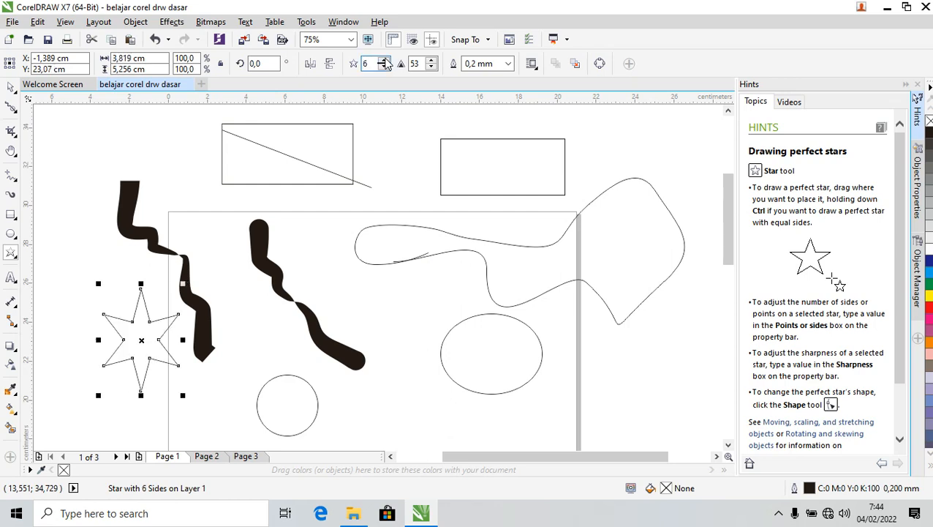
click(385, 62)
click(384, 60)
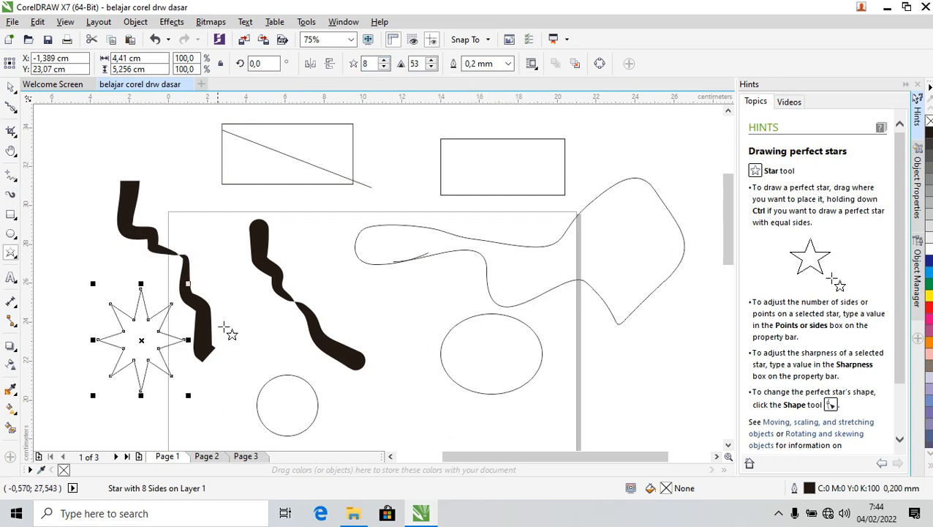
key(space)
drag(142, 329, 114, 316)
Draw a polygon about 2.4 by 4 cm outside the page's right edge, below the freehand curve, and give it 7 sides
click(20, 257)
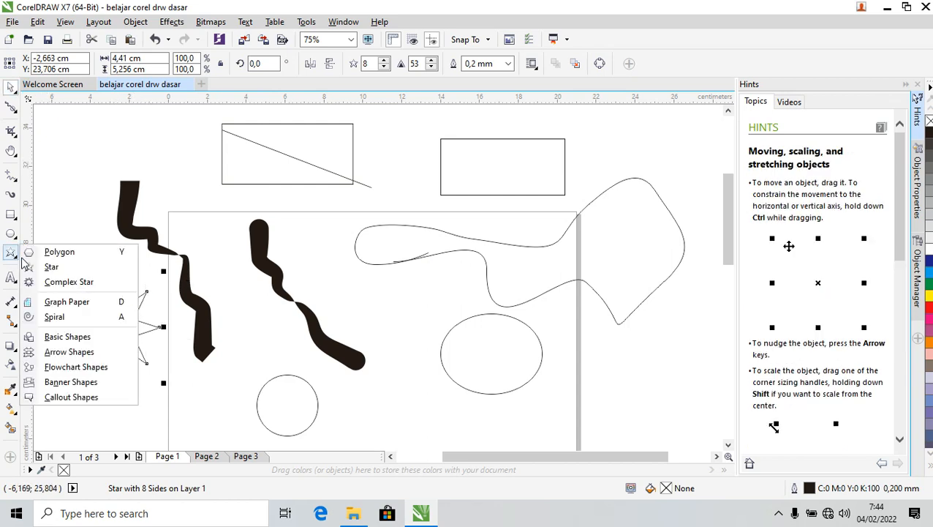
click(64, 251)
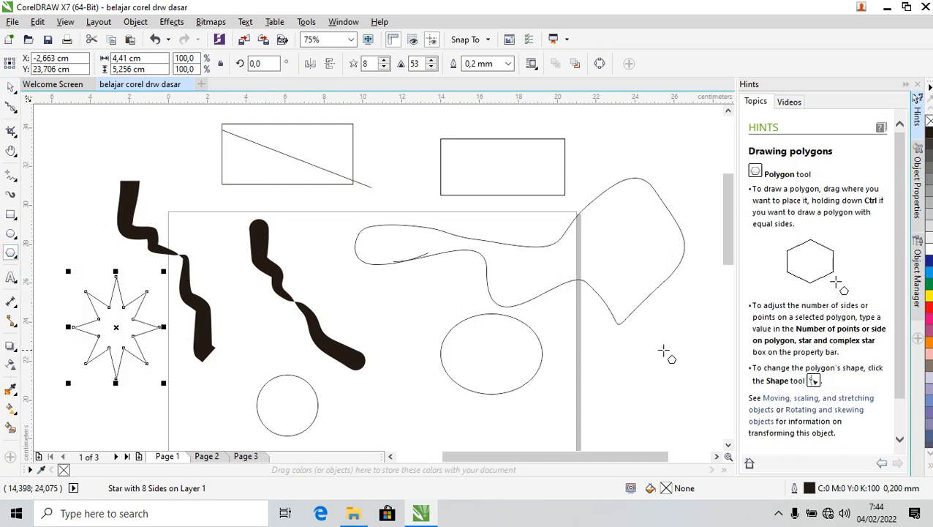
drag(660, 318, 708, 404)
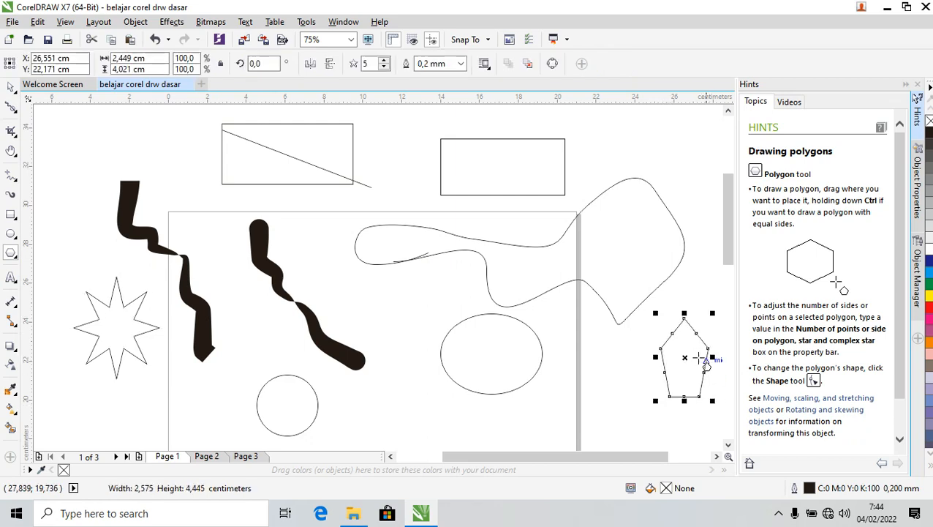
click(384, 62)
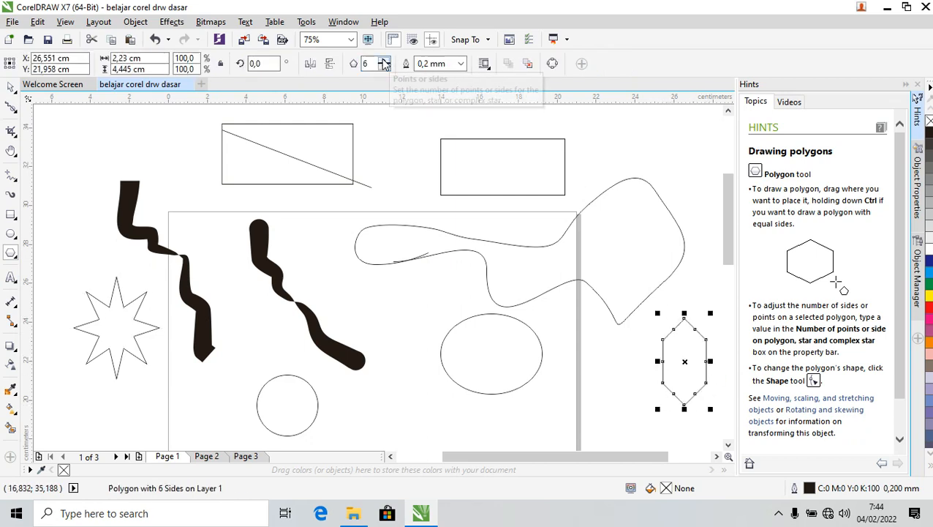
click(384, 62)
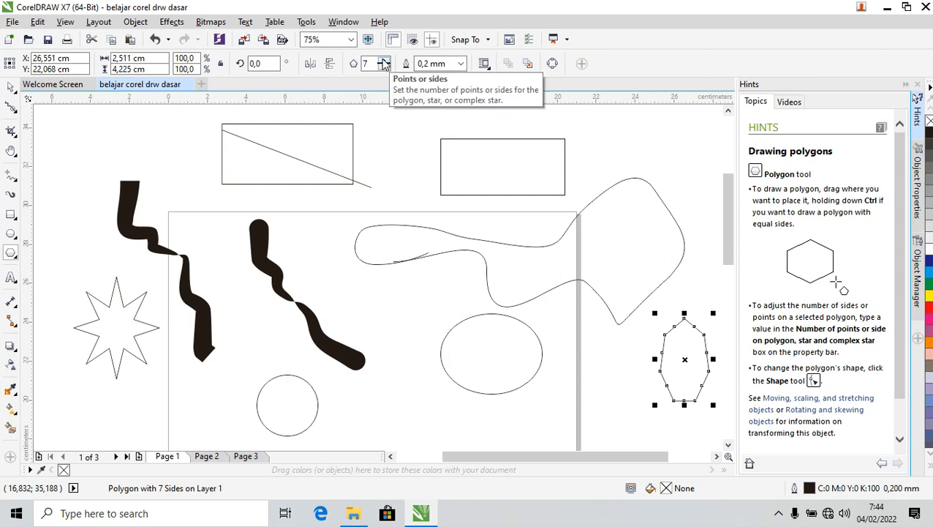
Widen the seven-sided polygon and place it just outside the page's right edge, beside the ellipse
click(11, 87)
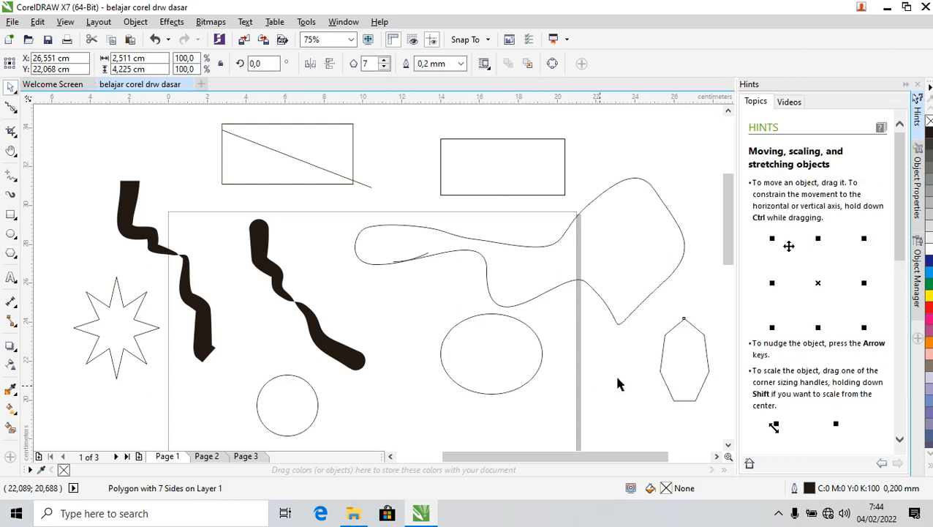
mouse_move(703, 358)
mouse_down()
mouse_move(637, 374)
mouse_move(698, 368)
mouse_up()
click(693, 318)
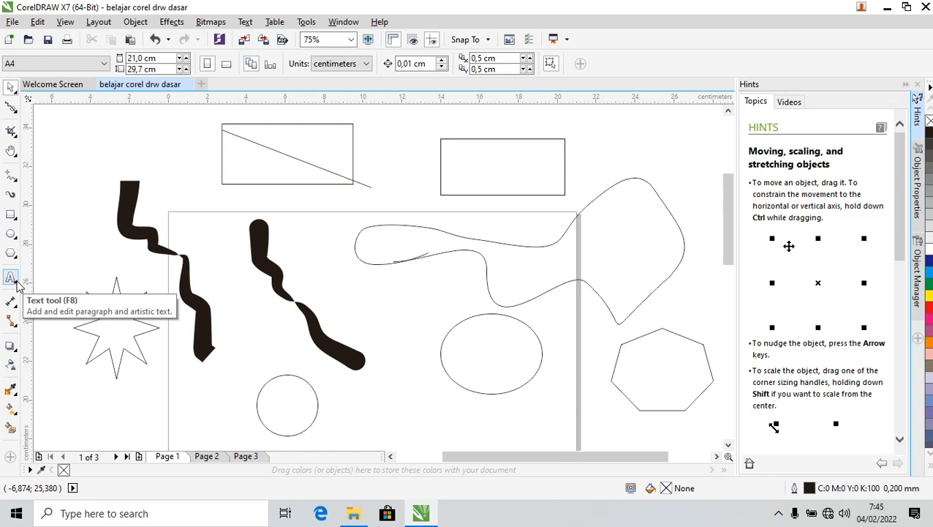
Add the artistic text "BELAJAR CPREL X7" in 24 pt Arial between the circle and the polygon, just below the ellipse
click(14, 280)
click(386, 401)
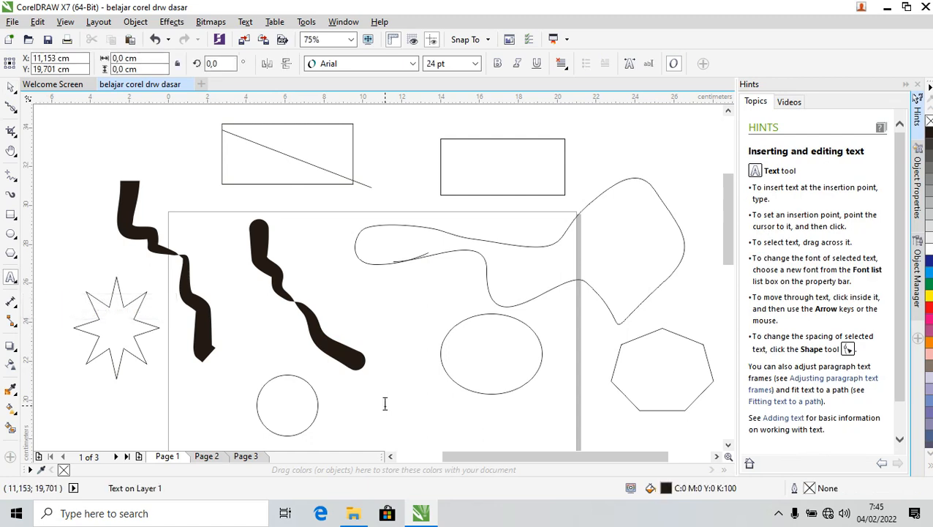
text(BELAJAR CPREL X7)
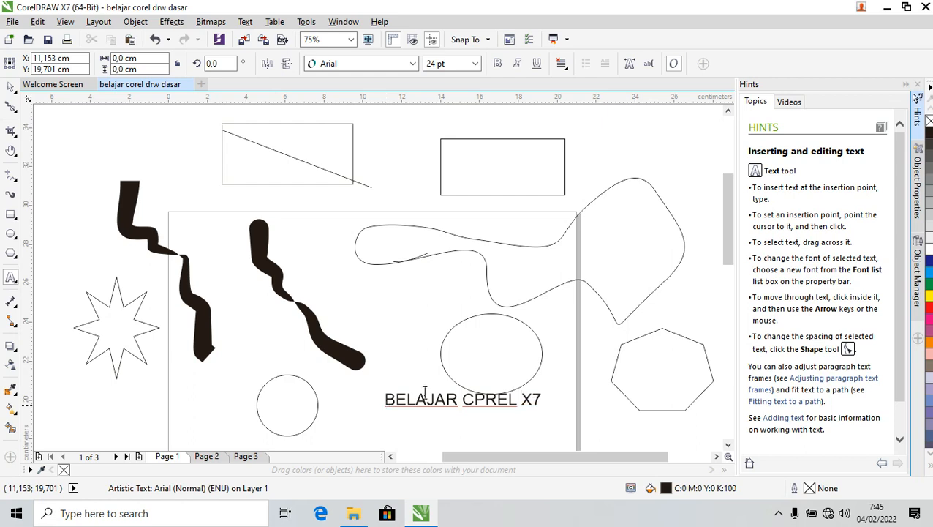
key(Escape)
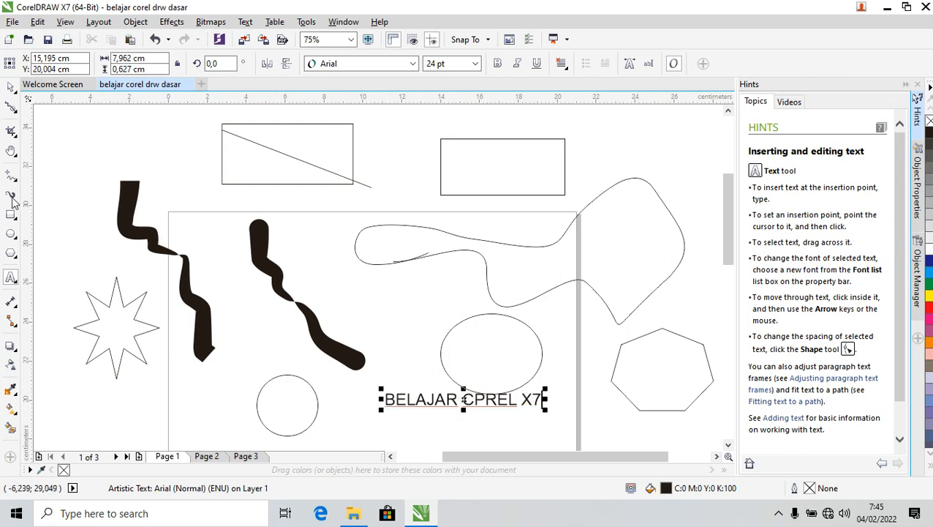
Scale the text up to about 11.5 by 0.9 cm and place it just below the ellipse
click(11, 88)
drag(531, 410, 563, 425)
drag(499, 419, 539, 425)
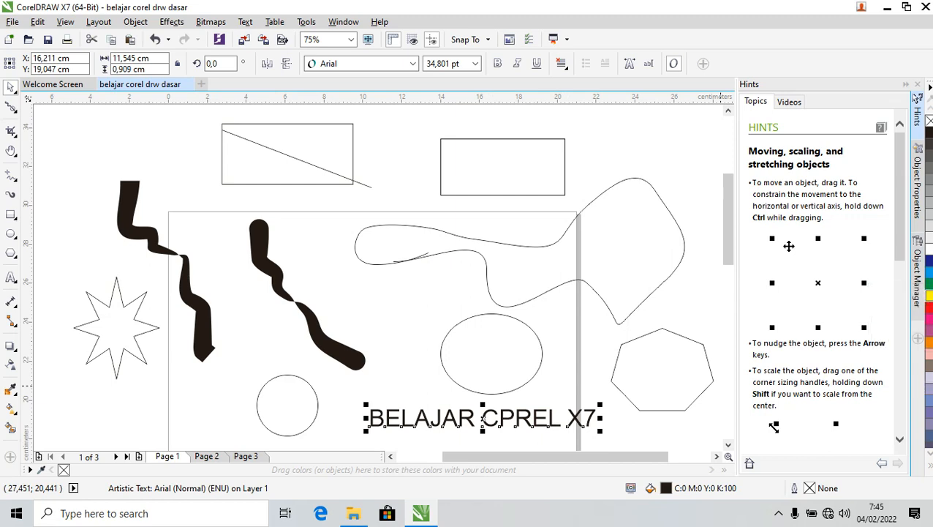
Give the text a green fill and a yellow outline, and try font sizes 36 pt and 100 pt, keeping 100 pt
click(928, 285)
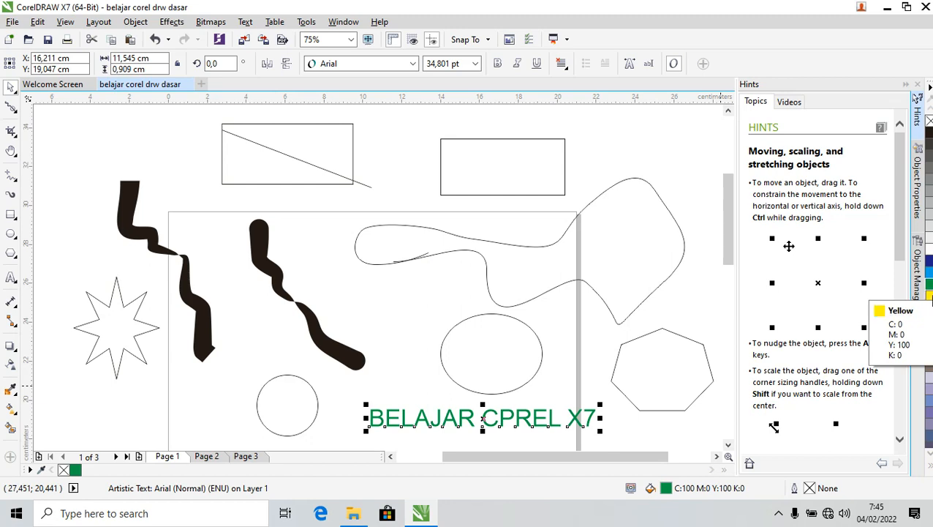
right_click(929, 296)
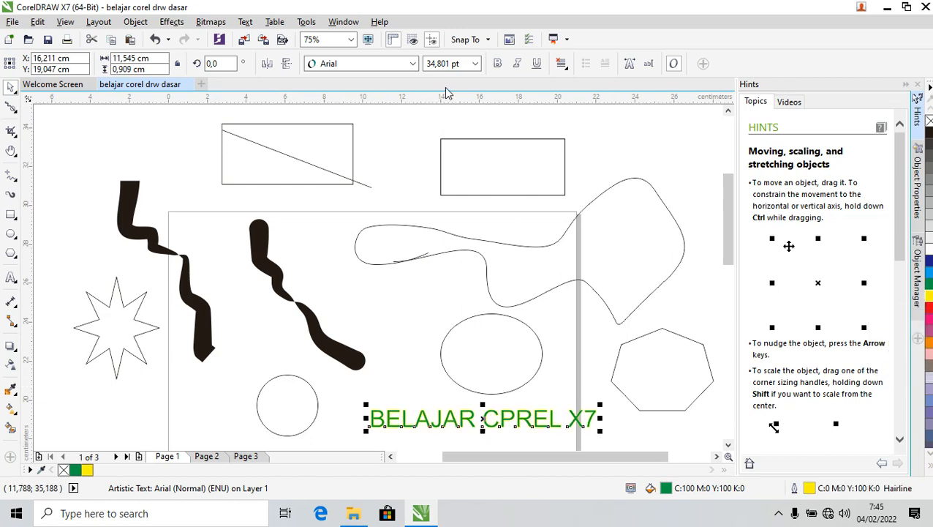
click(475, 63)
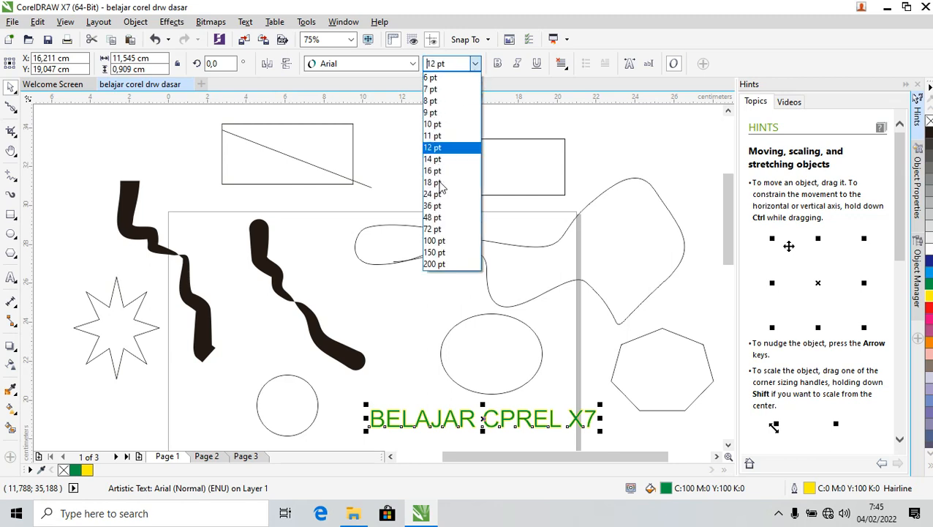
click(438, 211)
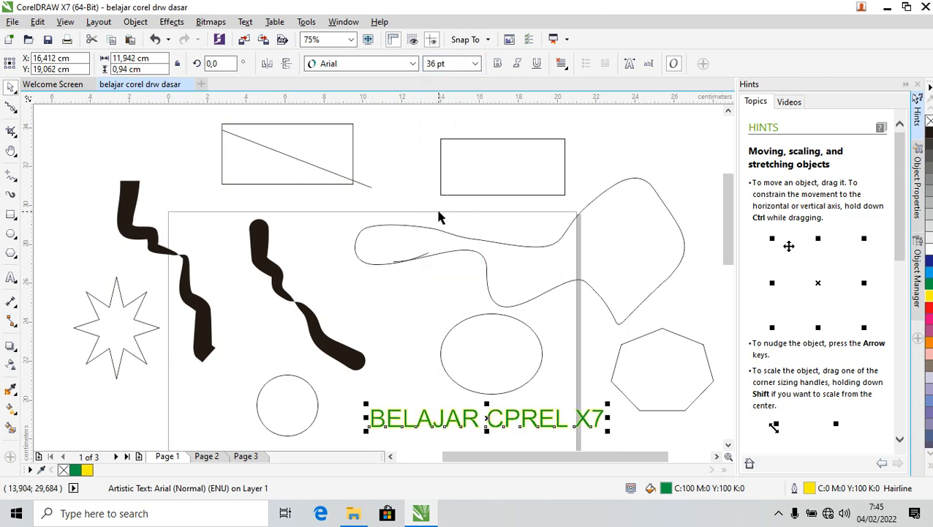
click(476, 63)
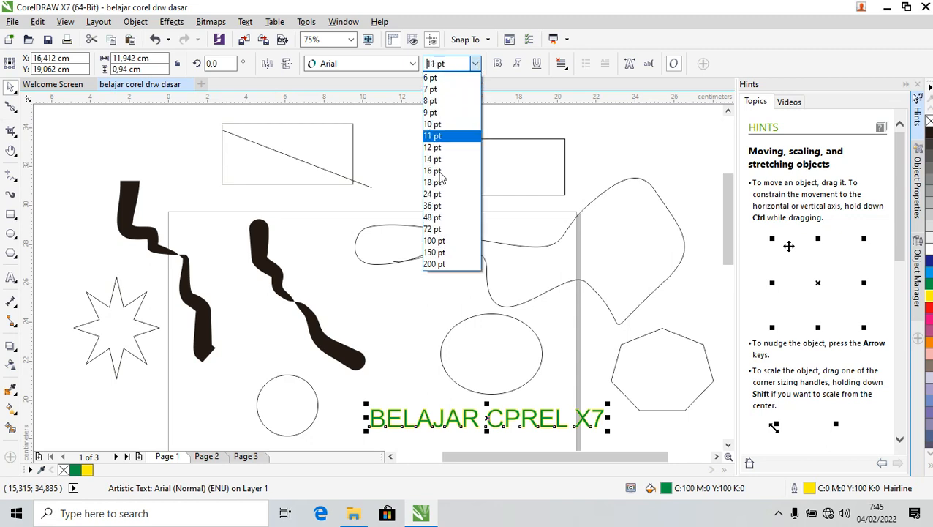
click(434, 240)
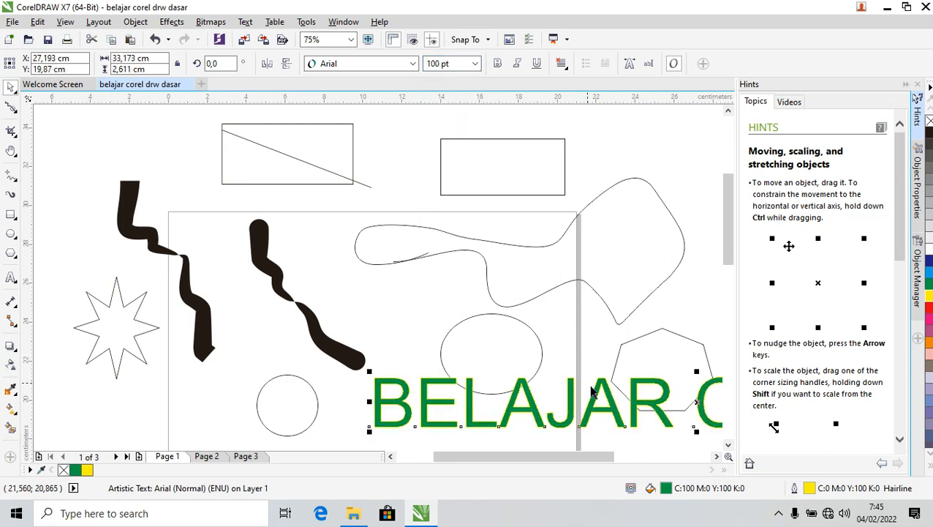
Narrow the enlarged text to about 16 cm wide and place it below the ellipse, spanning from the circle to the polygon
drag(592, 388, 423, 186)
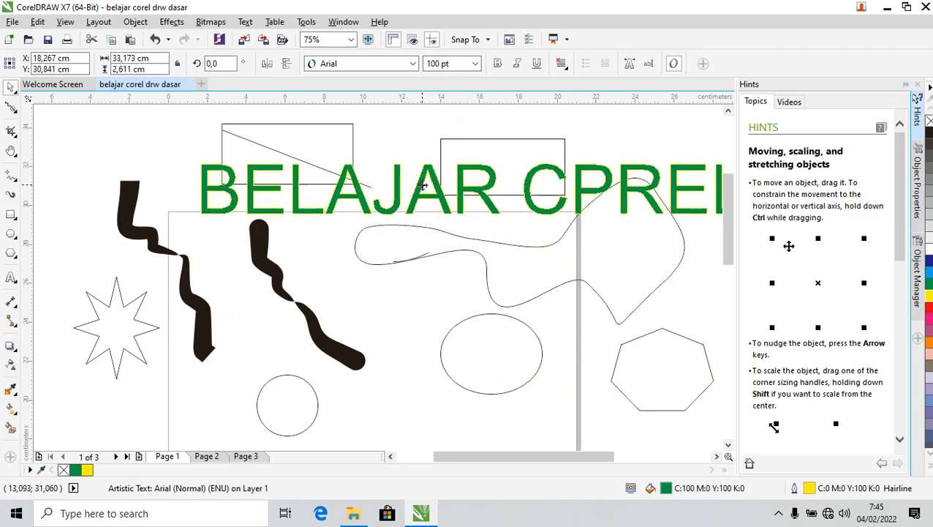
drag(573, 183, 494, 150)
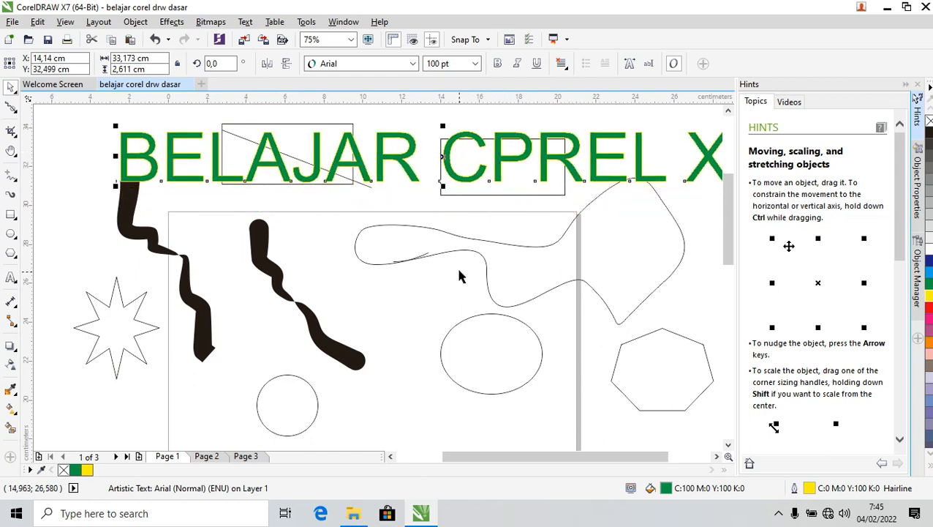
click(554, 182)
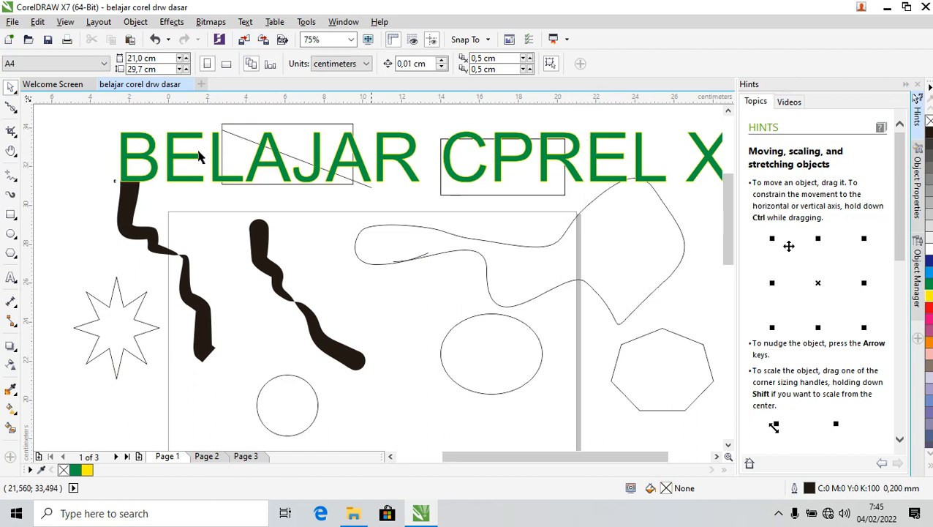
drag(397, 152, 372, 208)
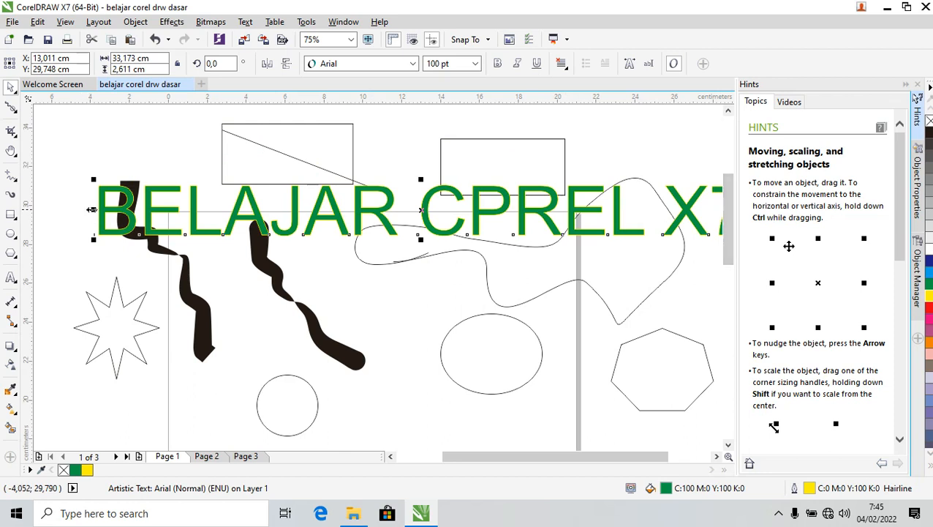
mouse_move(92, 209)
mouse_down()
mouse_move(577, 214)
mouse_move(381, 361)
mouse_move(383, 373)
mouse_up()
mouse_move(660, 207)
mouse_down()
mouse_move(335, 180)
mouse_move(540, 305)
mouse_move(542, 399)
mouse_up()
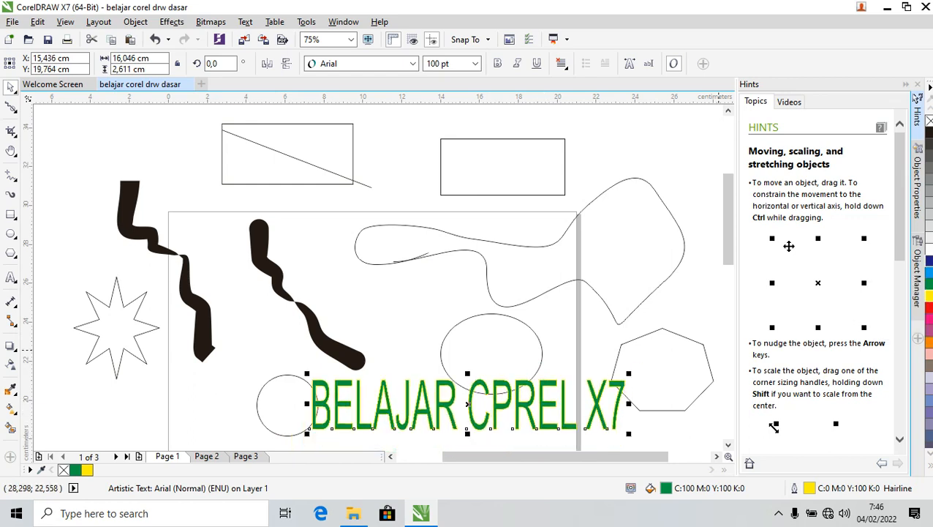
Recolour the text with a yellow fill and a blue outline, trying a black outline as well
right_click(927, 265)
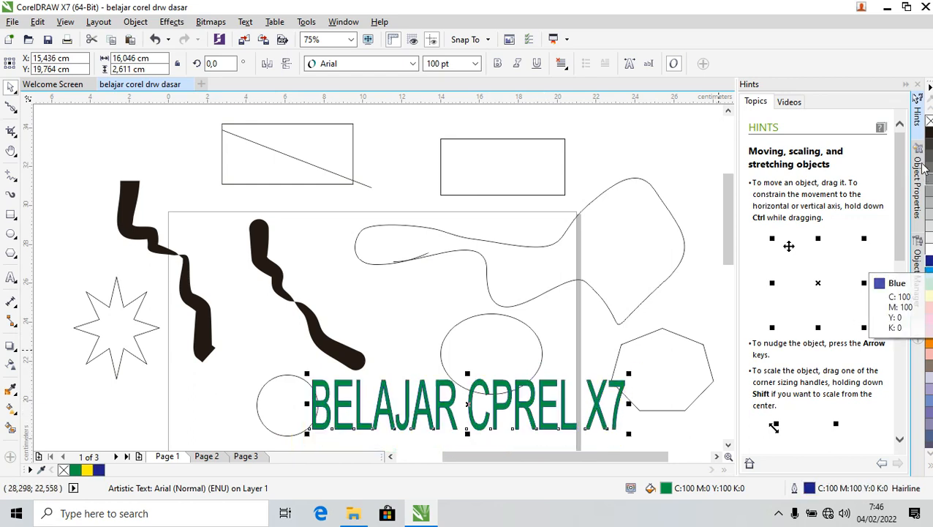
right_click(929, 134)
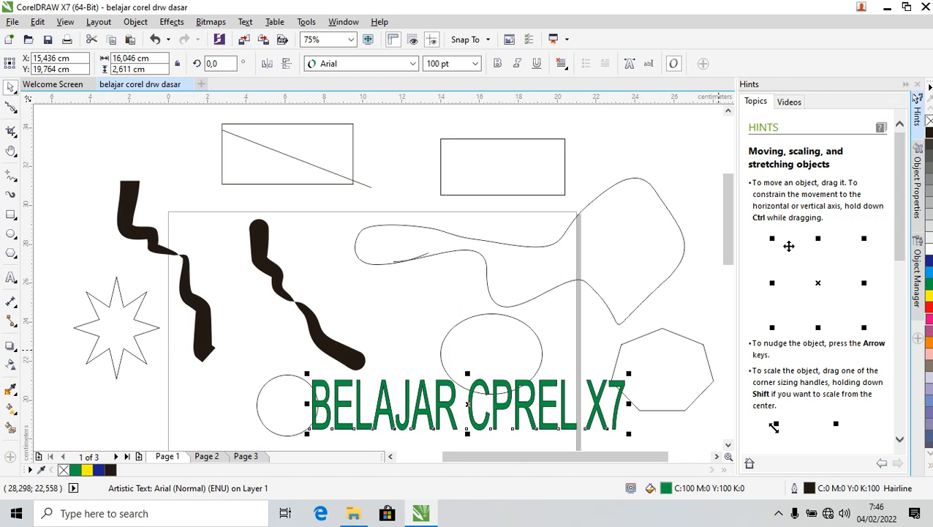
click(929, 296)
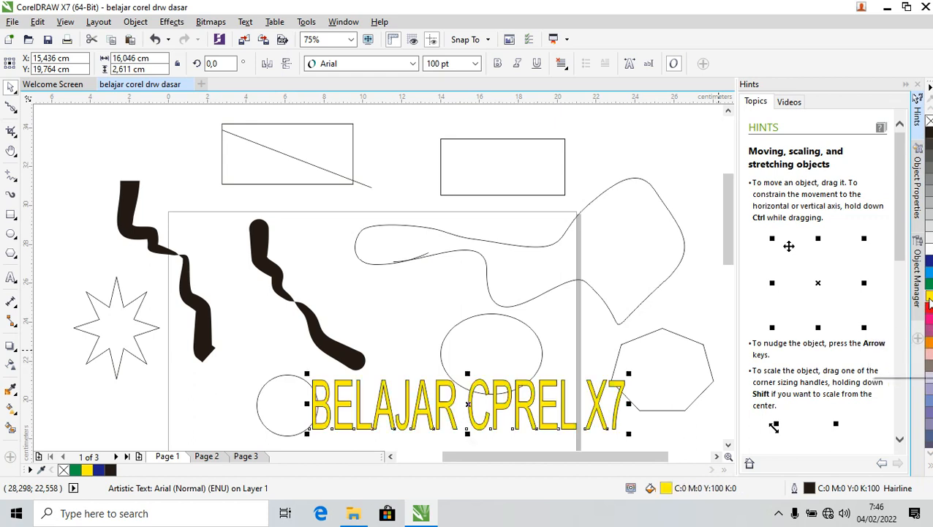
right_click(929, 260)
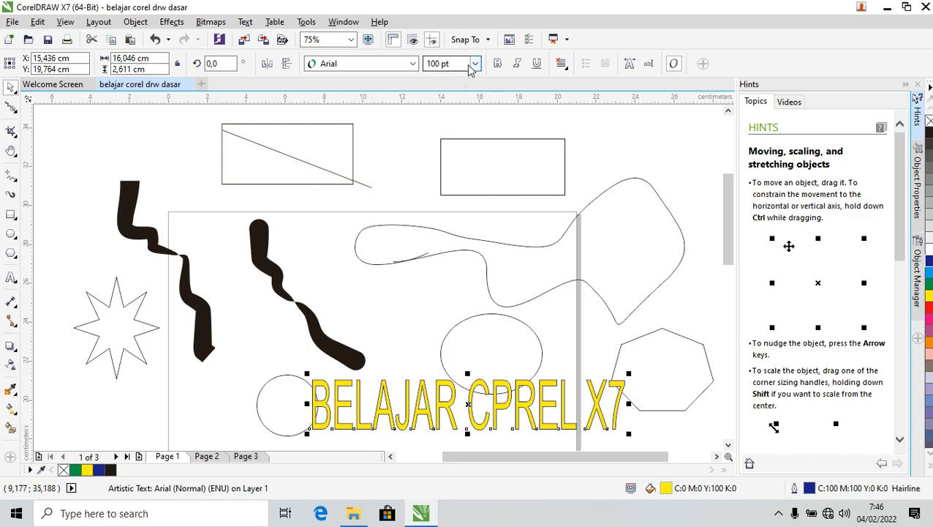
click(488, 40)
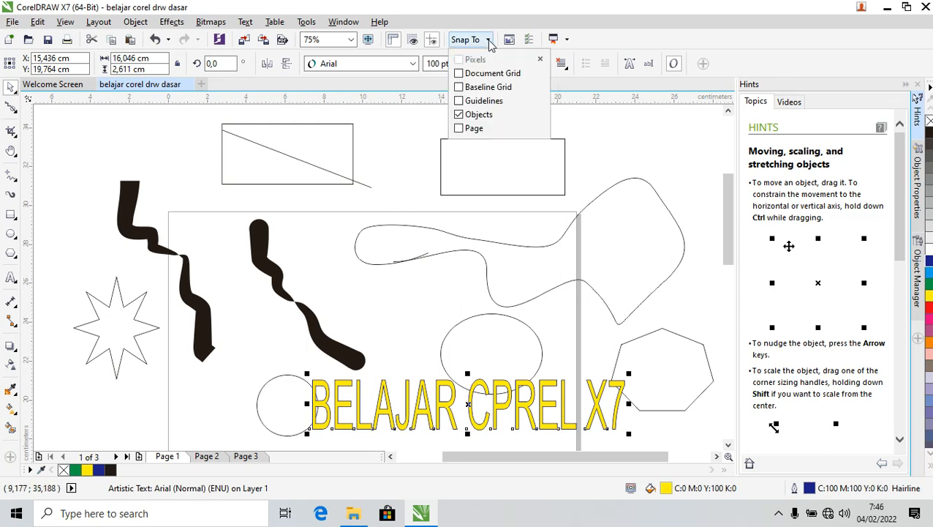
click(479, 284)
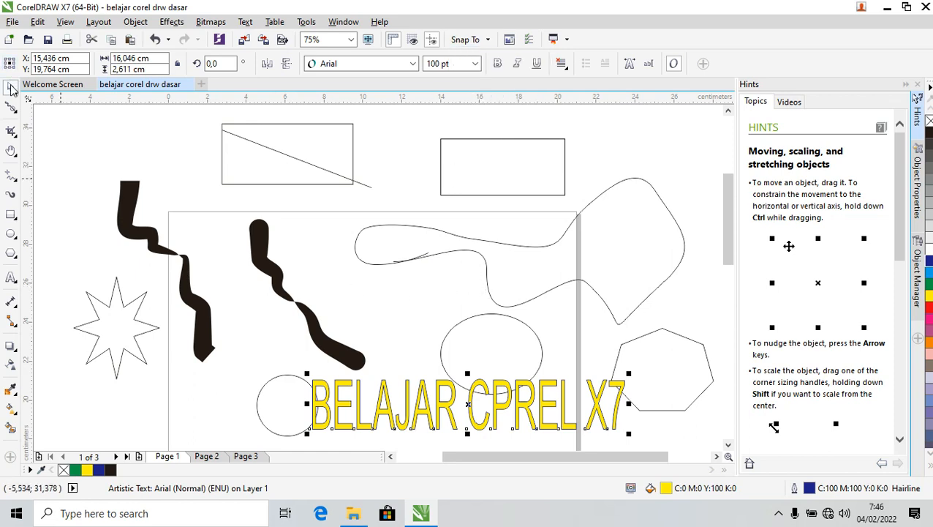
Add a parallel dimension line about 4.5 cm long above the freehand curve, to the right of the second rectangle
click(12, 301)
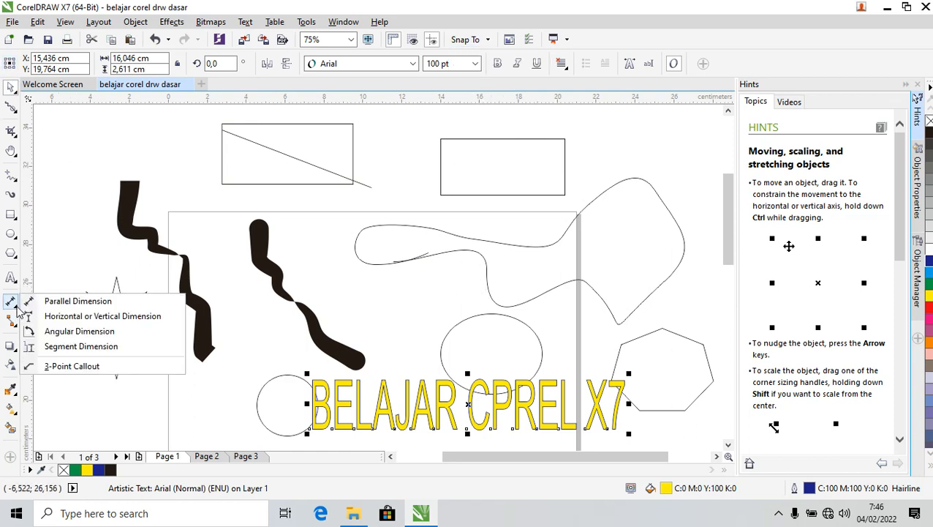
click(78, 302)
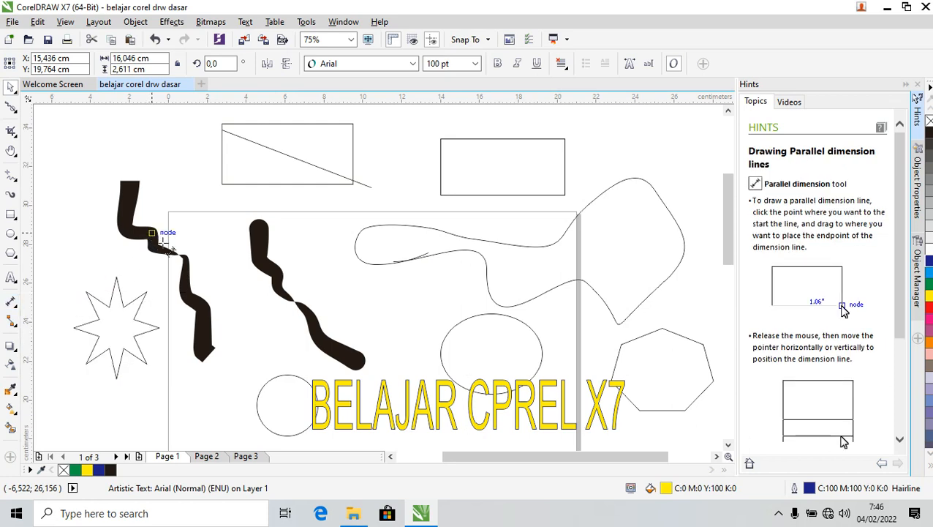
drag(651, 142, 593, 138)
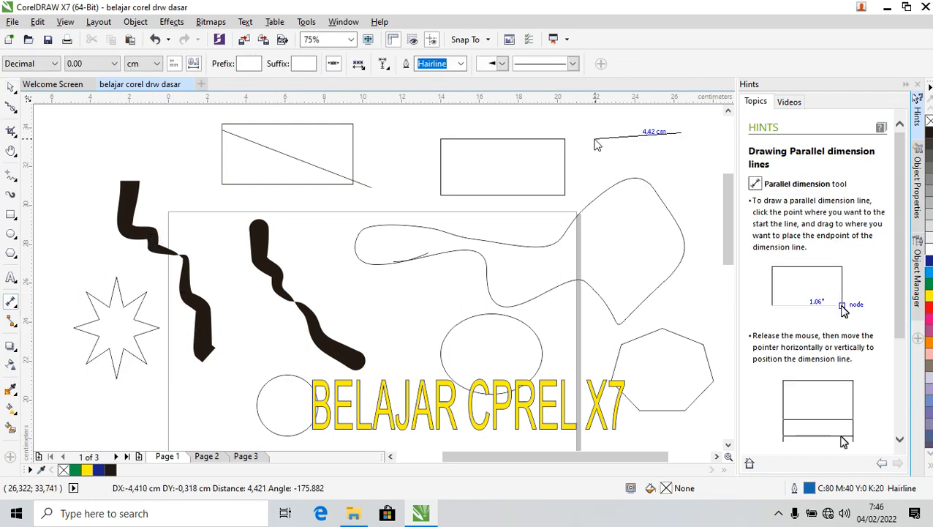
click(648, 164)
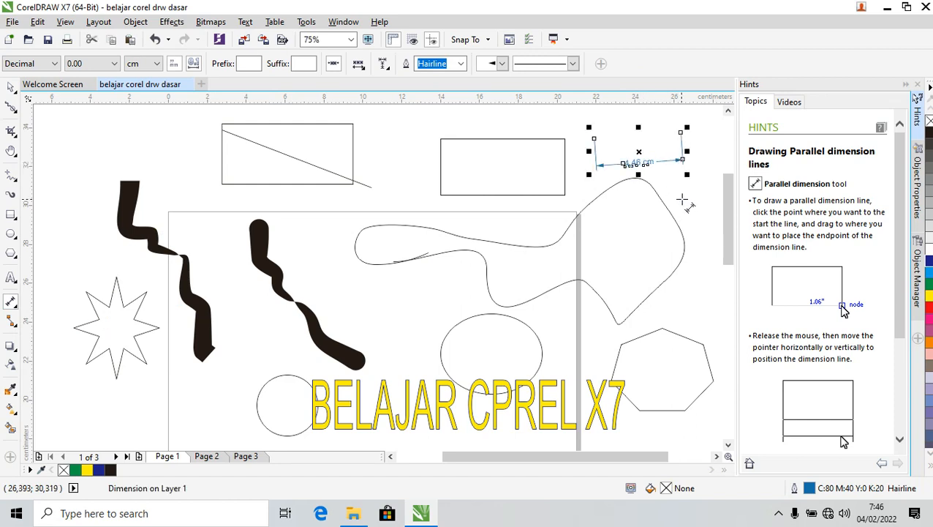
click(681, 200)
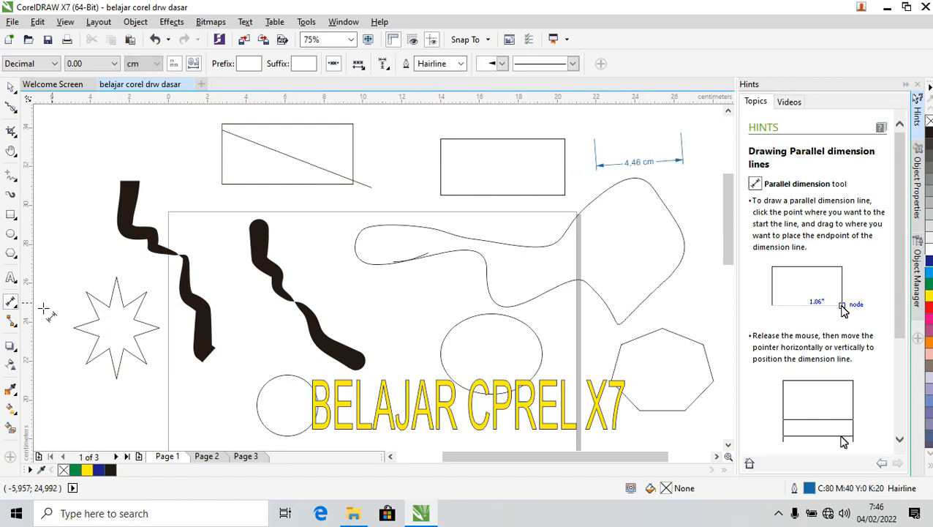
Add an angular dimension above the first thick brush stroke, to the left of the rectangle with the diagonal line
click(15, 305)
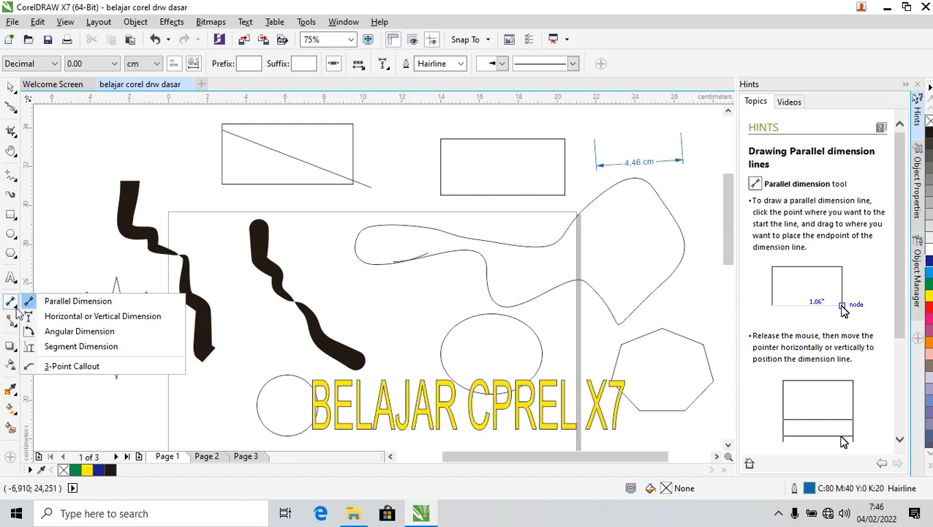
click(99, 333)
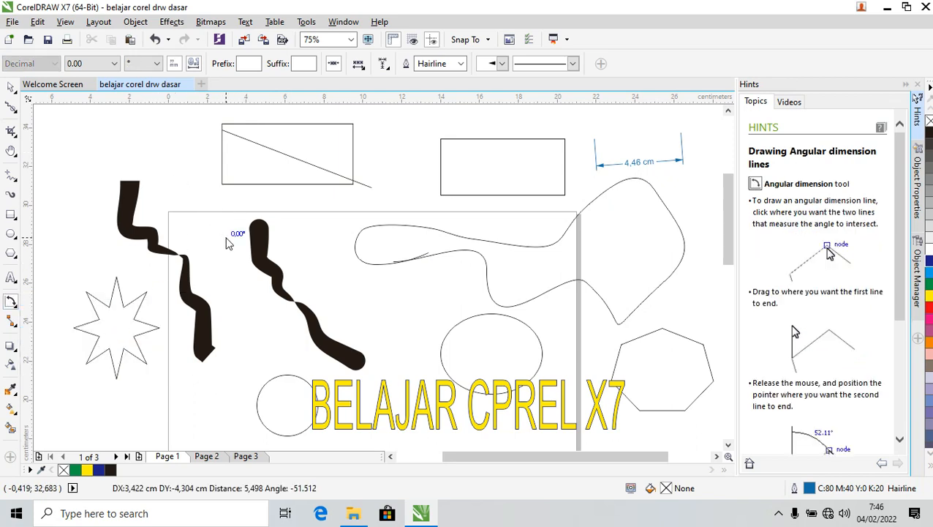
click(192, 161)
click(187, 158)
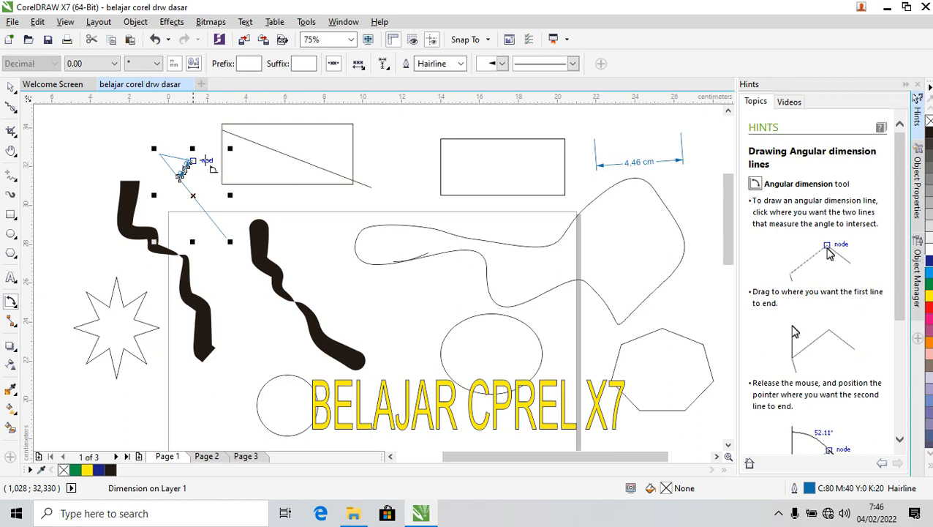
click(11, 88)
click(85, 141)
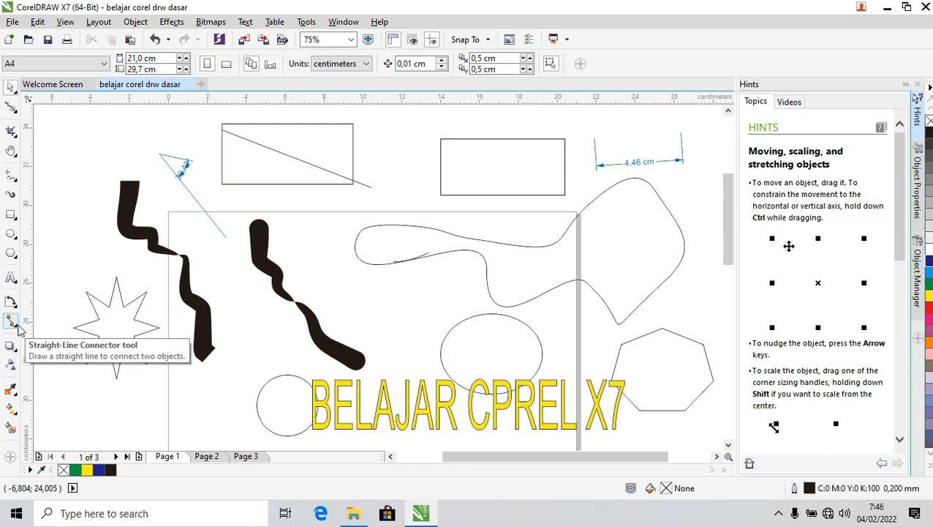
Draw five straight-line connectors: one meeting the angular dimension's corner, one below the star, one left of the circle, and two left of the ellipse
click(18, 328)
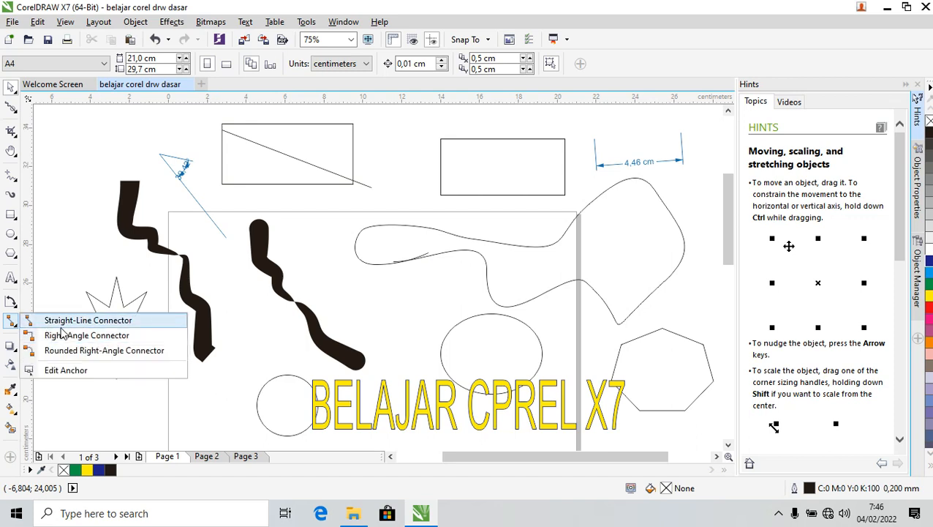
click(64, 324)
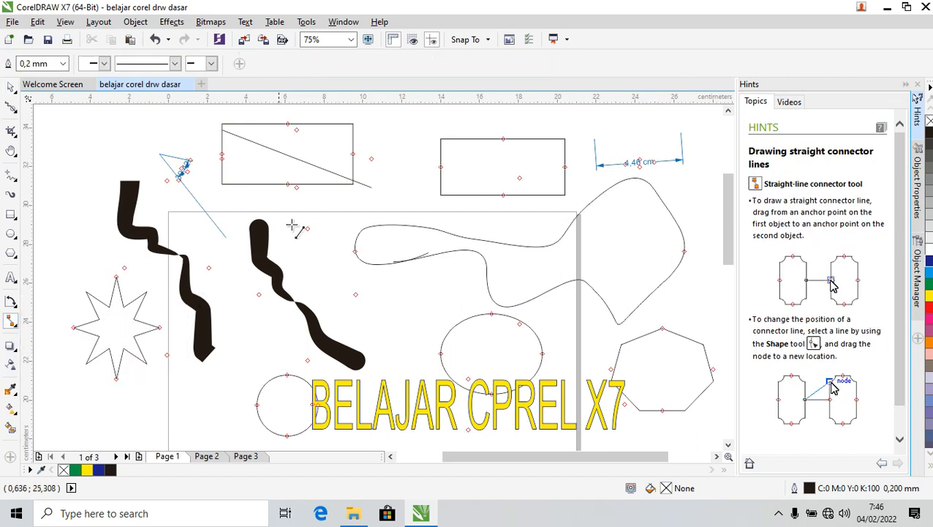
mouse_move(117, 124)
mouse_down()
mouse_move(183, 163)
mouse_move(158, 156)
mouse_up()
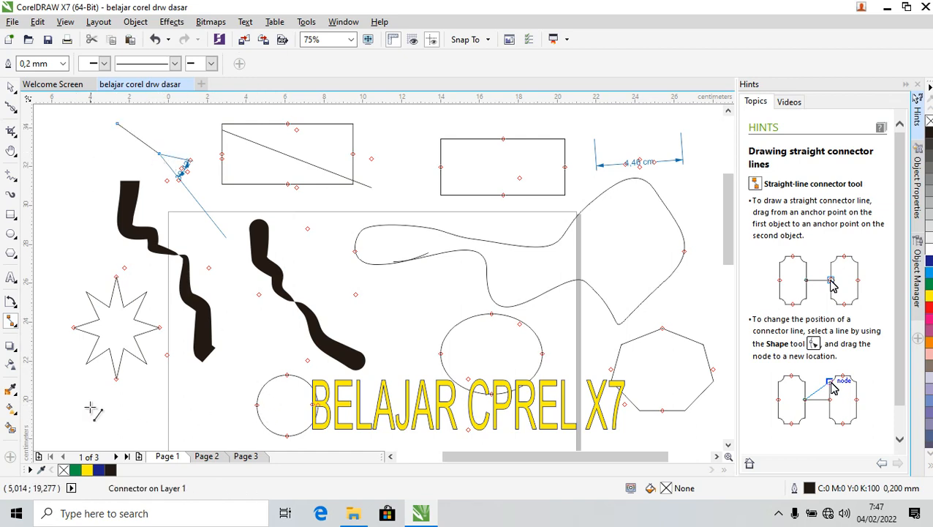
drag(90, 407, 172, 400)
drag(251, 362, 194, 427)
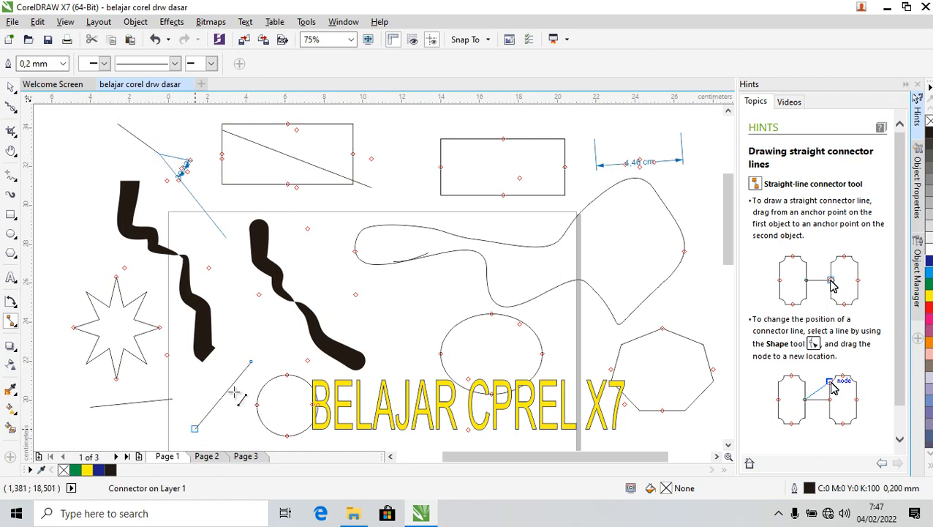
drag(402, 293, 481, 292)
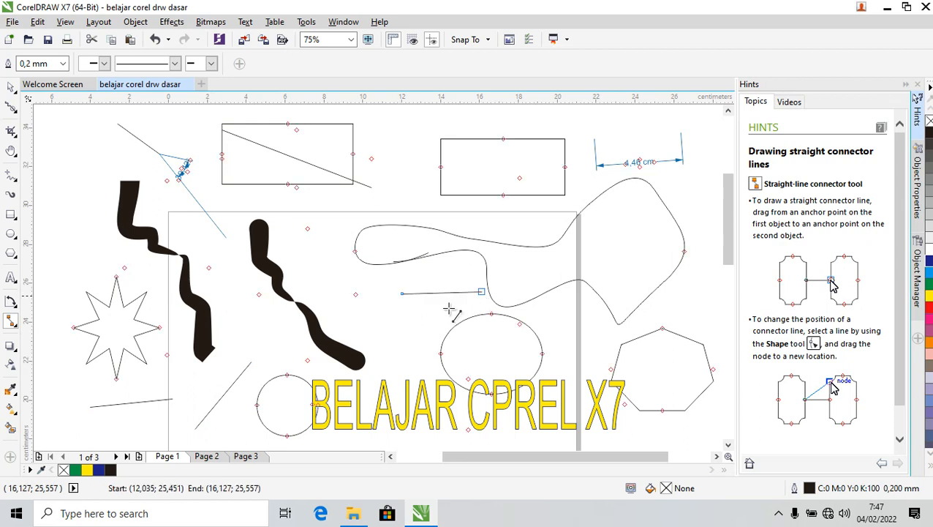
drag(375, 282, 376, 342)
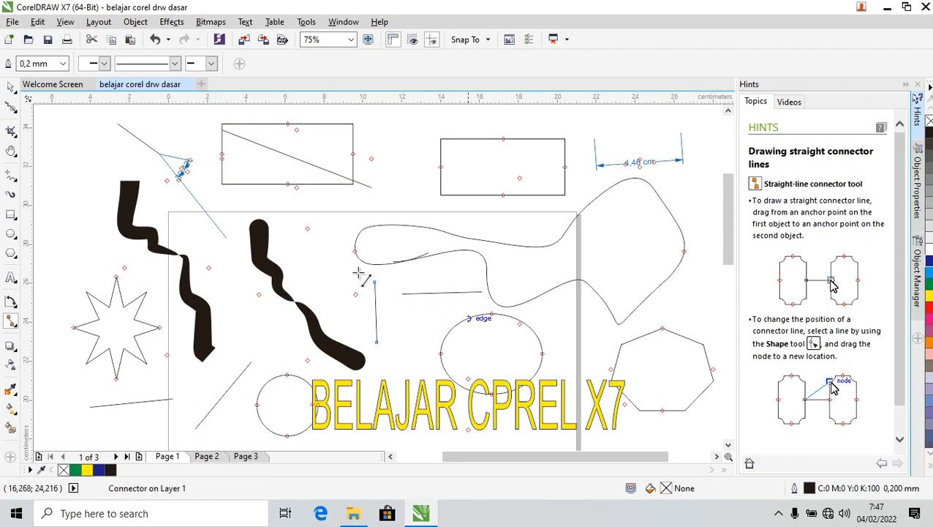
click(12, 87)
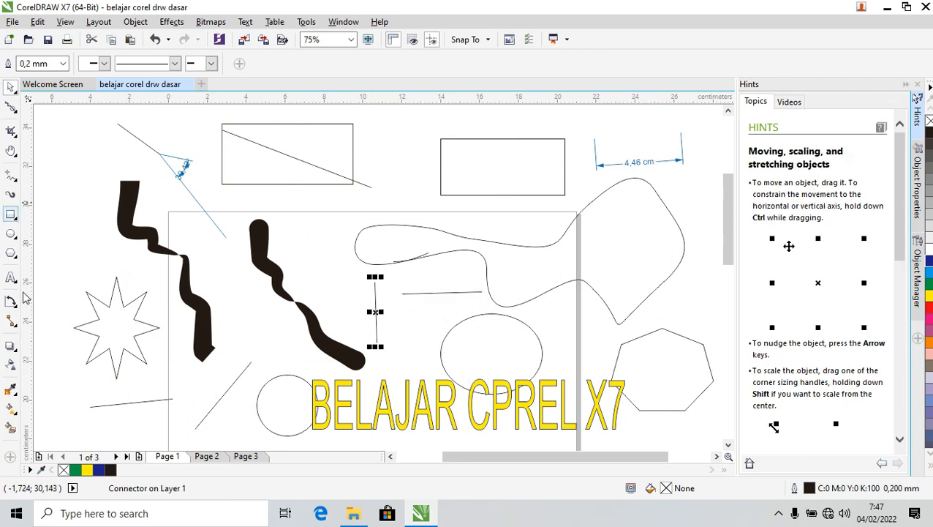
Examine the effect tools grouped with Drop Shadow and read the hints on adding drop shadows
click(11, 350)
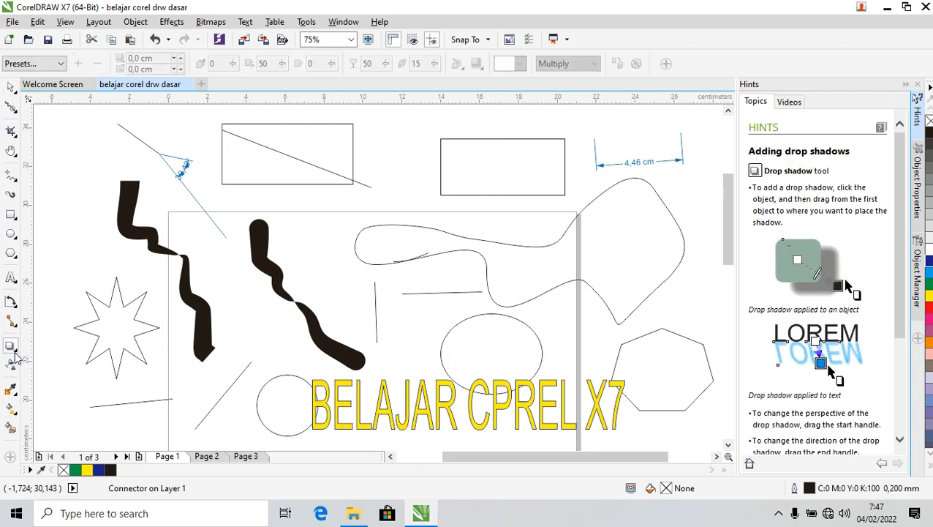
click(16, 351)
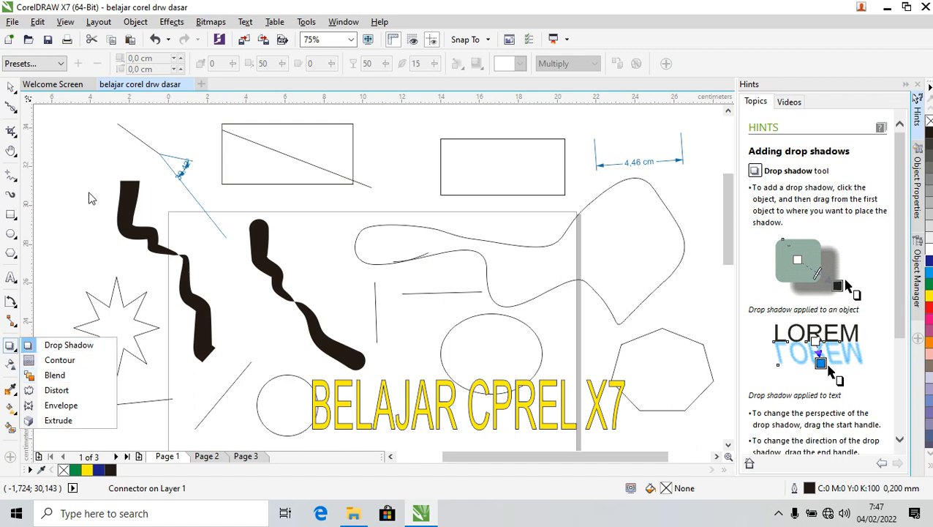
drag(899, 217, 895, 289)
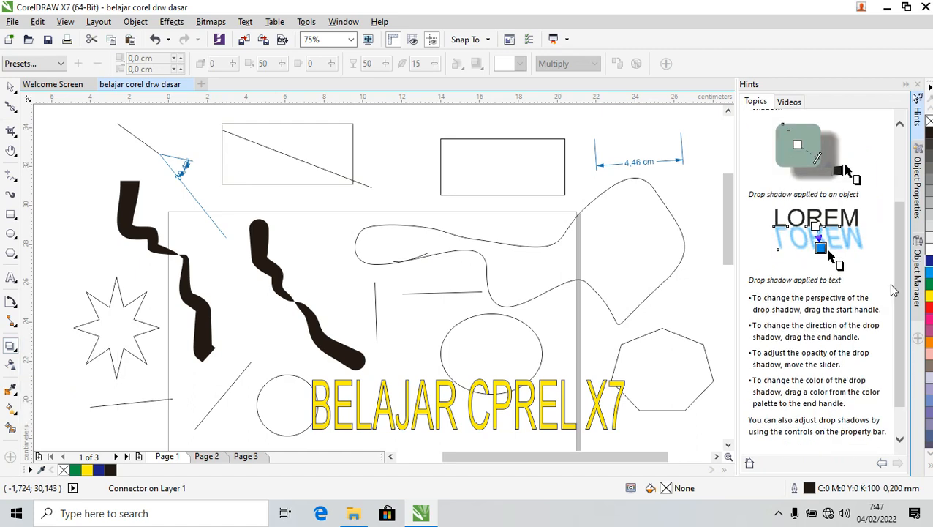
click(11, 87)
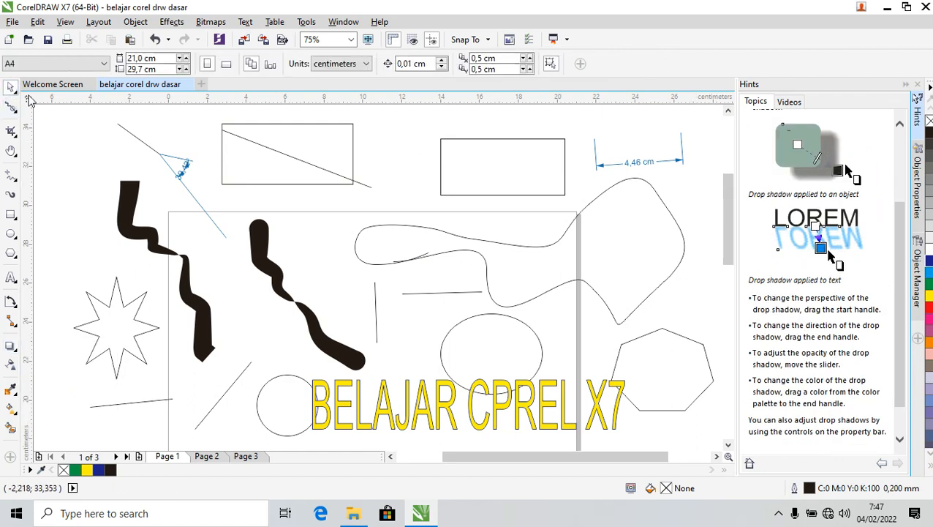
Compare pages 1, 2 and 3 to see which objects each page shows inside and outside its page area
click(208, 455)
click(246, 456)
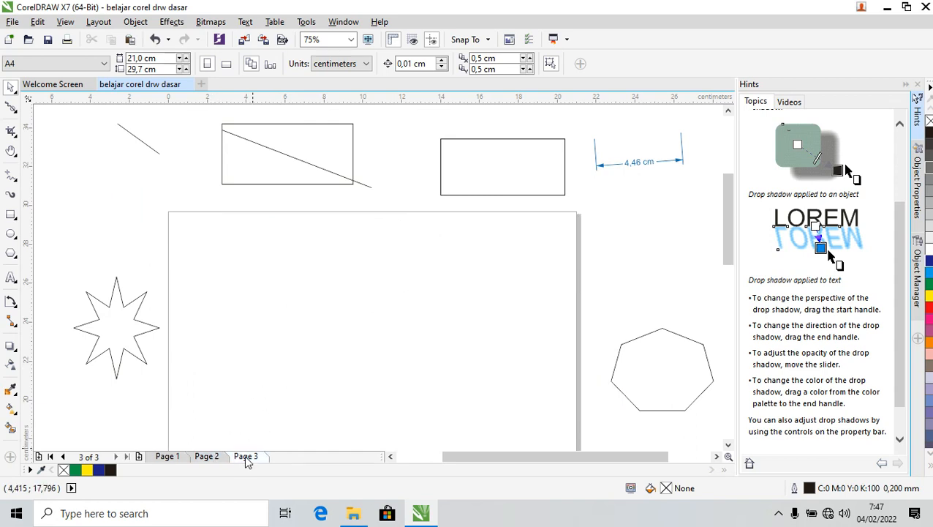
click(174, 458)
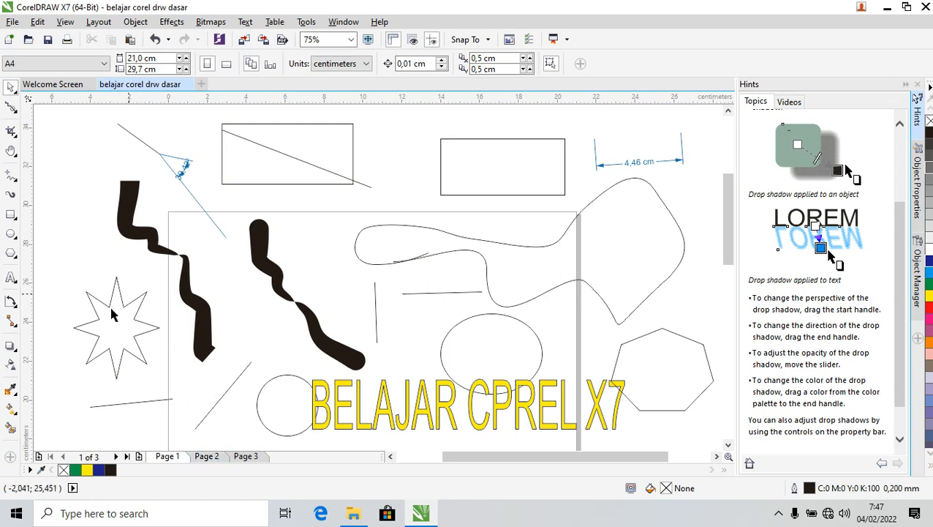
click(207, 456)
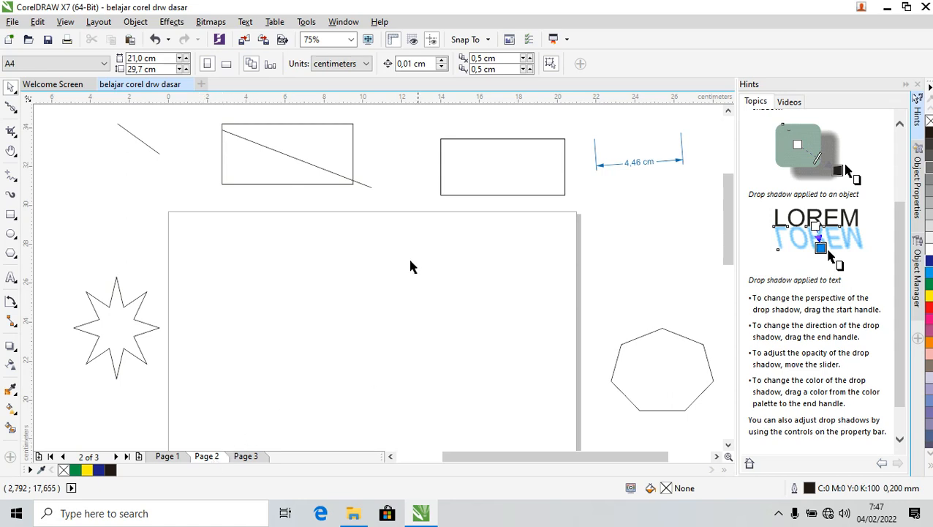
click(167, 456)
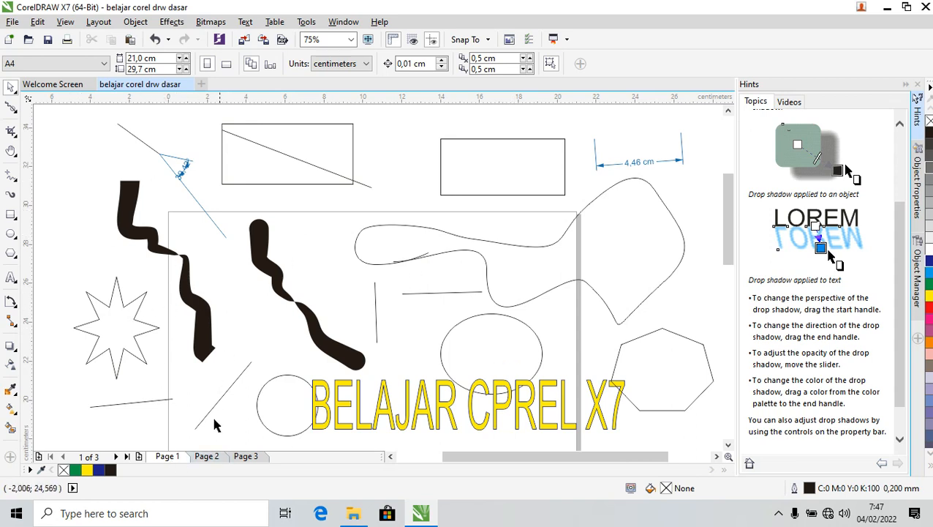
click(207, 455)
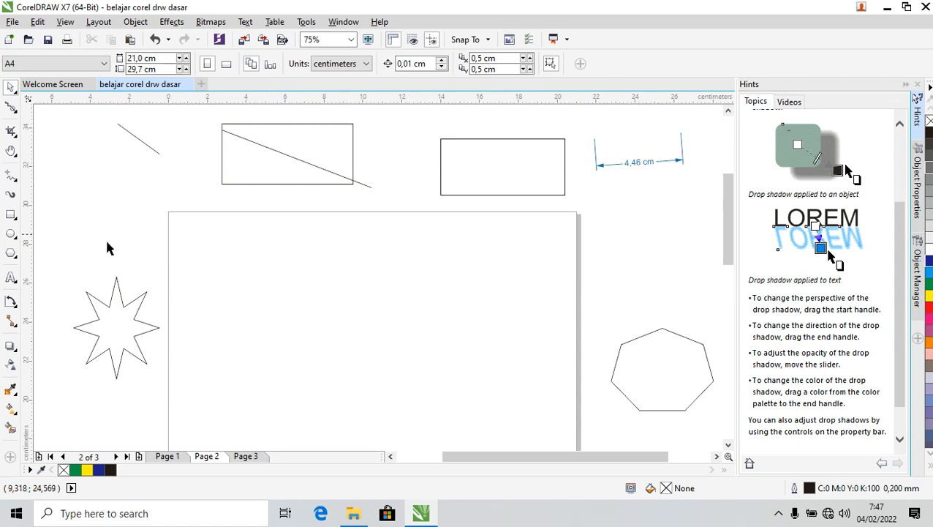
click(246, 456)
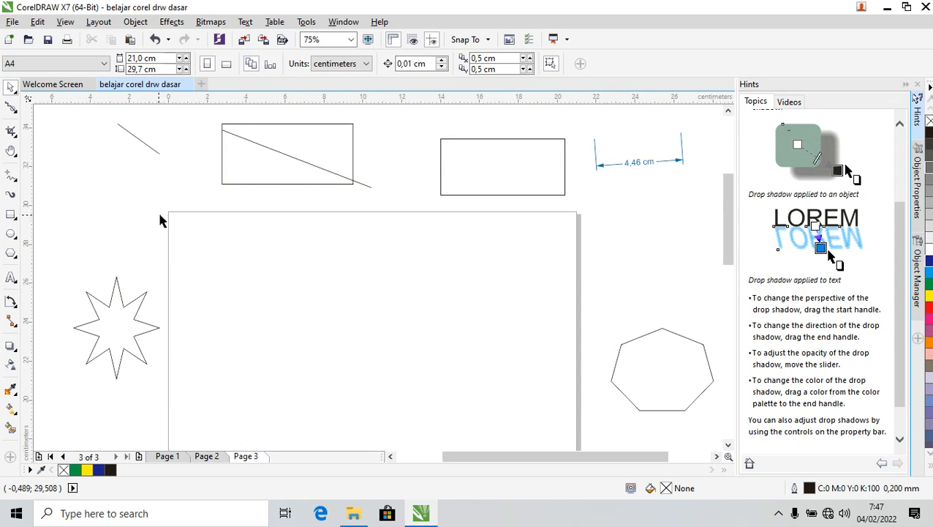
click(167, 456)
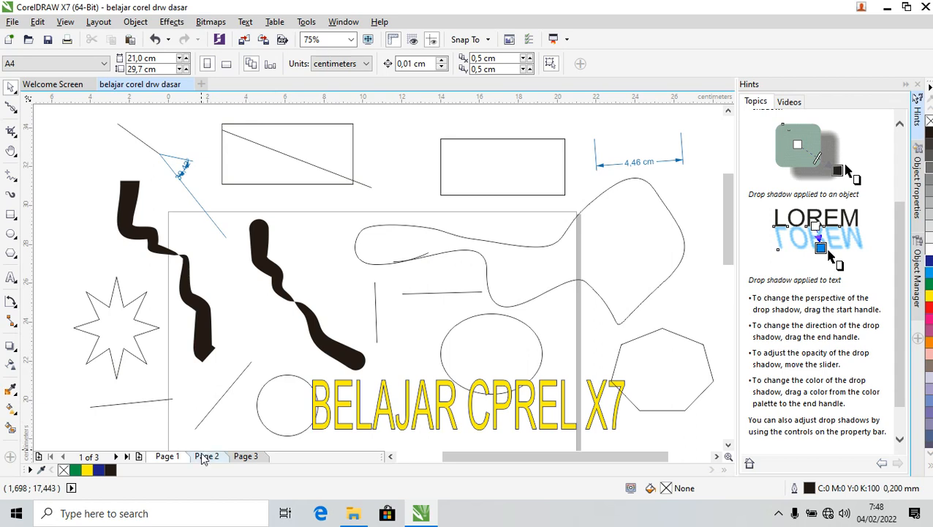
click(203, 455)
click(170, 457)
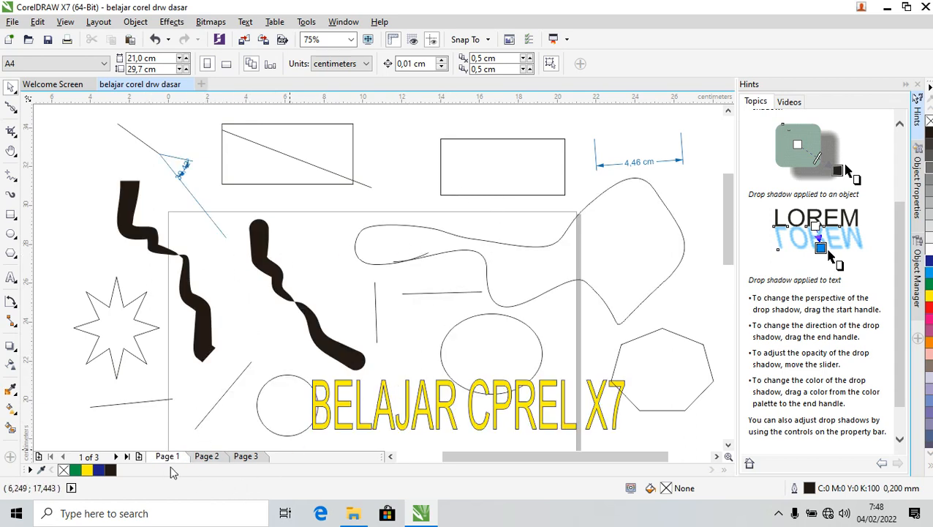
Draw a circle about 4 cm in diameter in the upper-left part of page 2
click(208, 455)
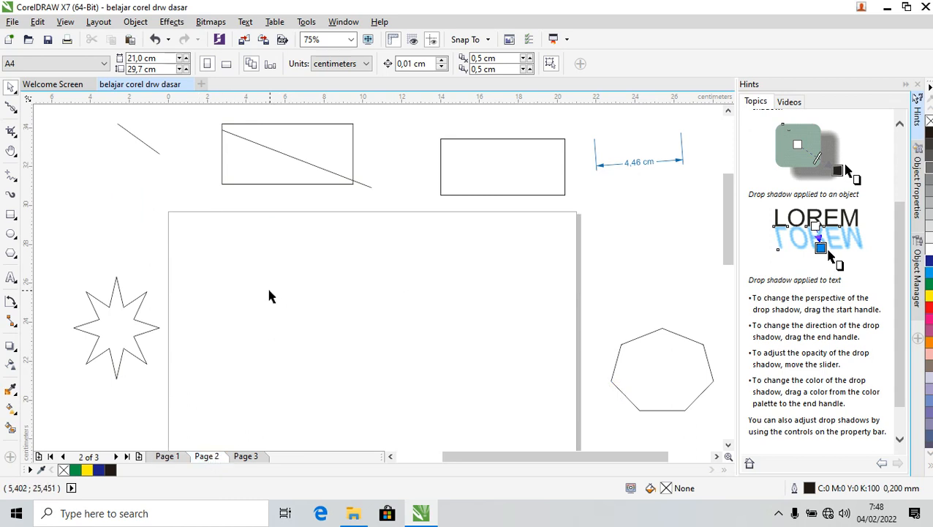
click(11, 233)
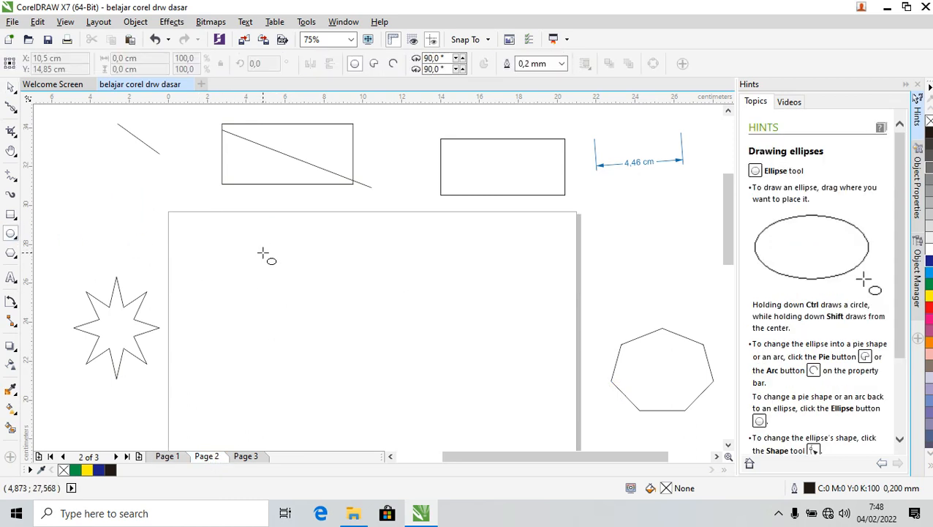
mouse_move(245, 250)
mouse_down()
mouse_move(302, 307)
mouse_move(309, 330)
mouse_up()
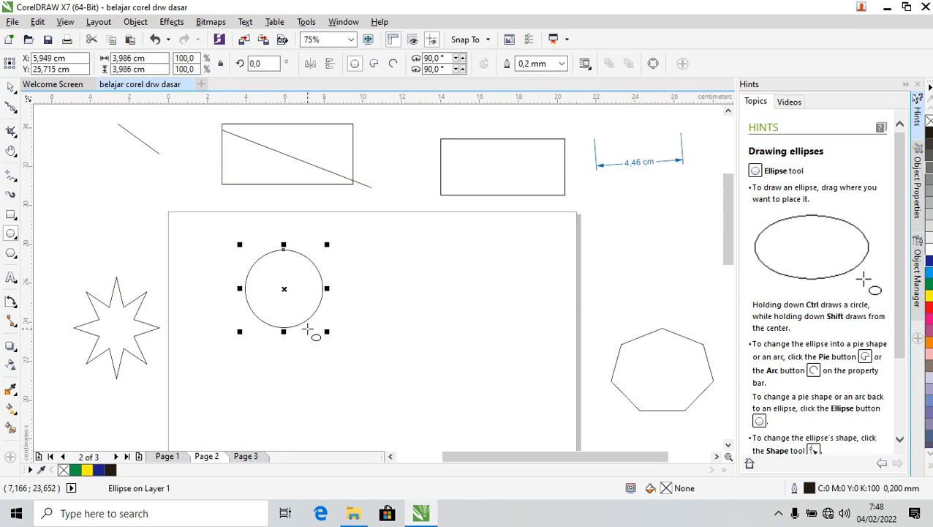
Give the circle a blue outline and a green fill, trying an outline width of 3.0 mm and keeping 0.75 mm
right_click(929, 264)
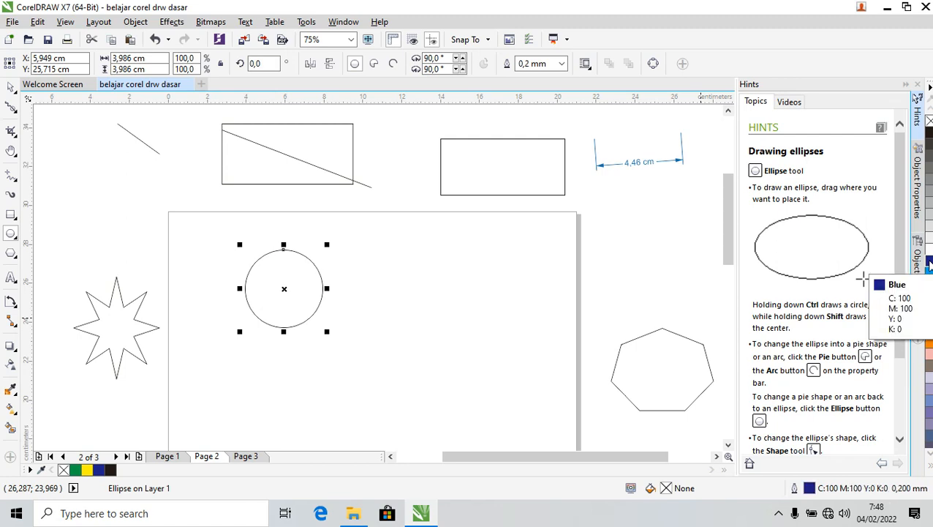
click(562, 64)
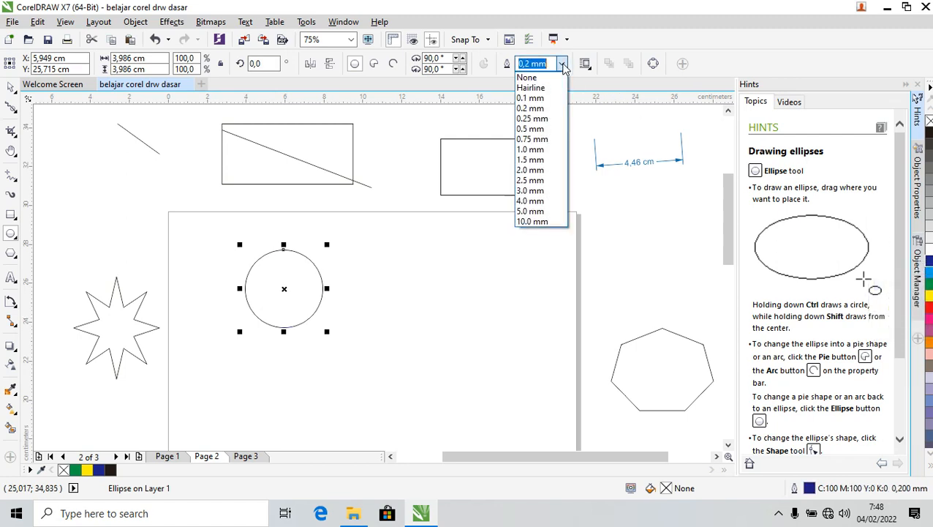
click(531, 191)
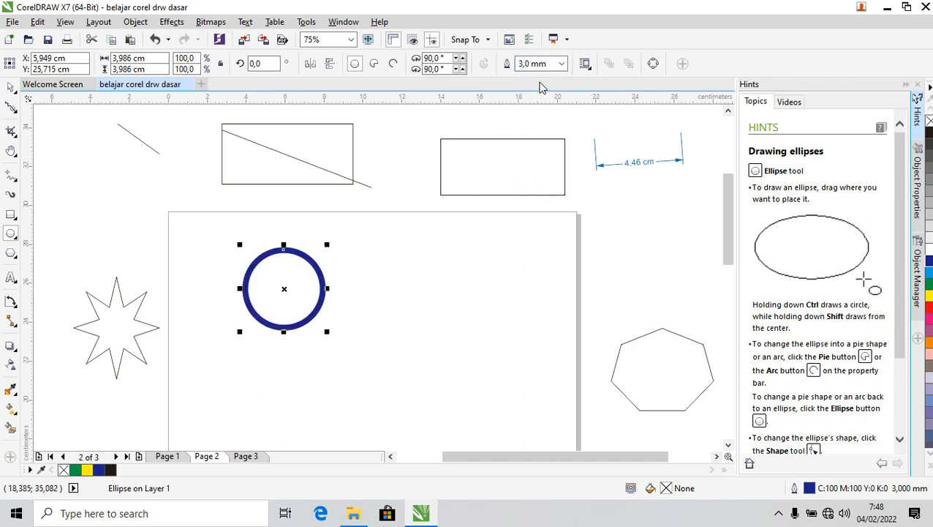
click(562, 64)
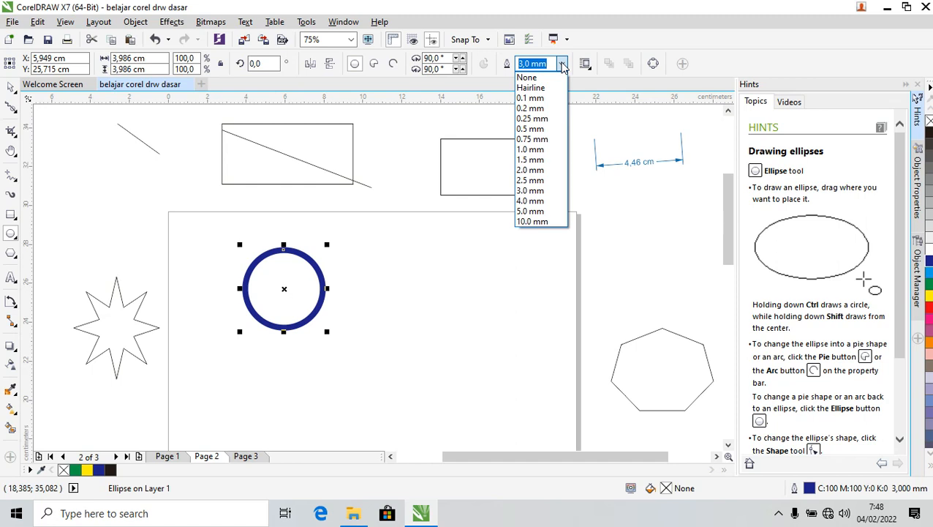
click(533, 139)
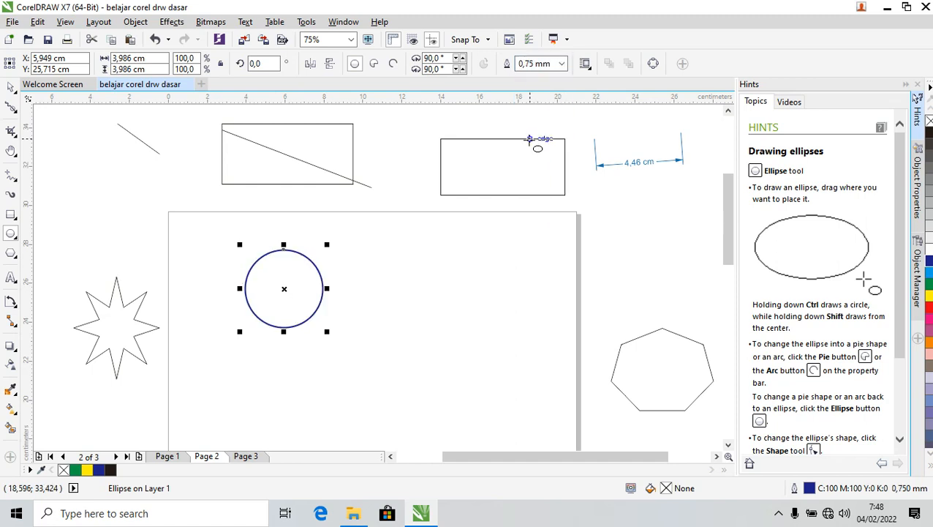
click(929, 285)
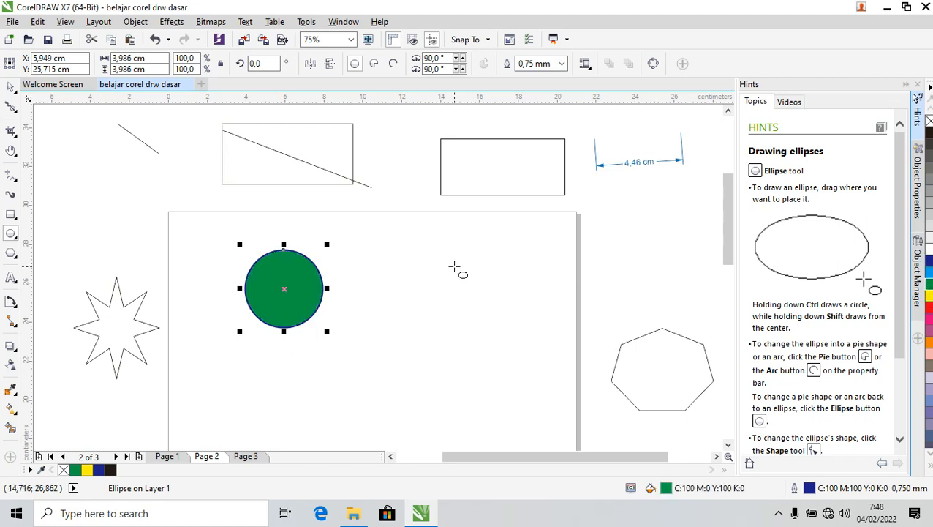
click(15, 392)
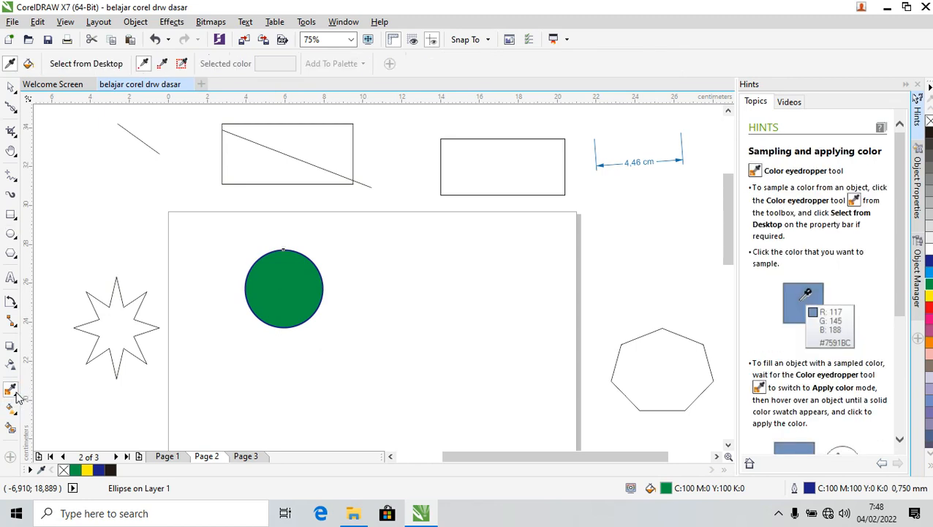
click(16, 351)
click(57, 375)
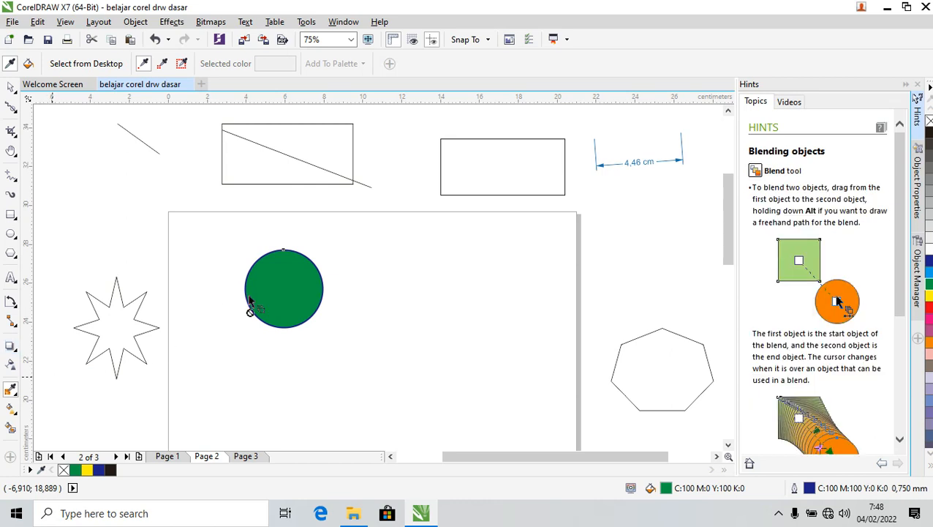
click(280, 287)
drag(283, 287, 429, 294)
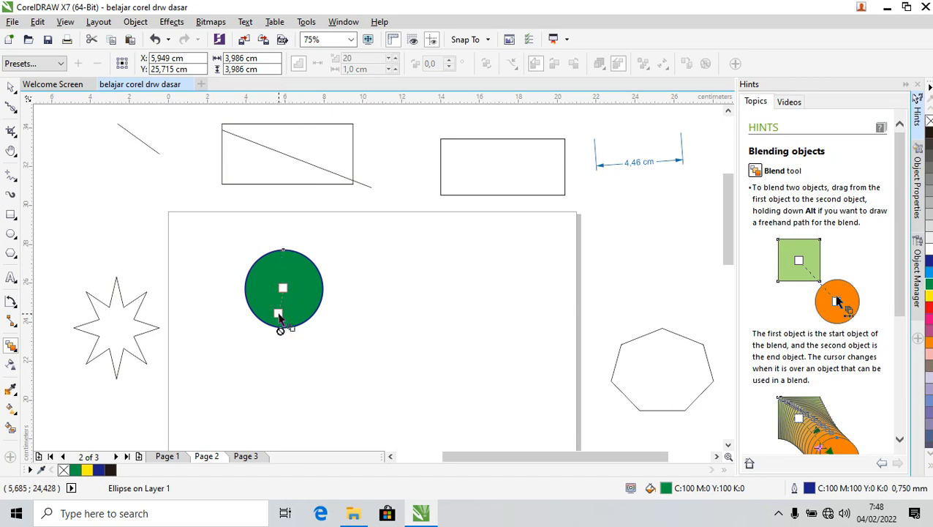
click(16, 87)
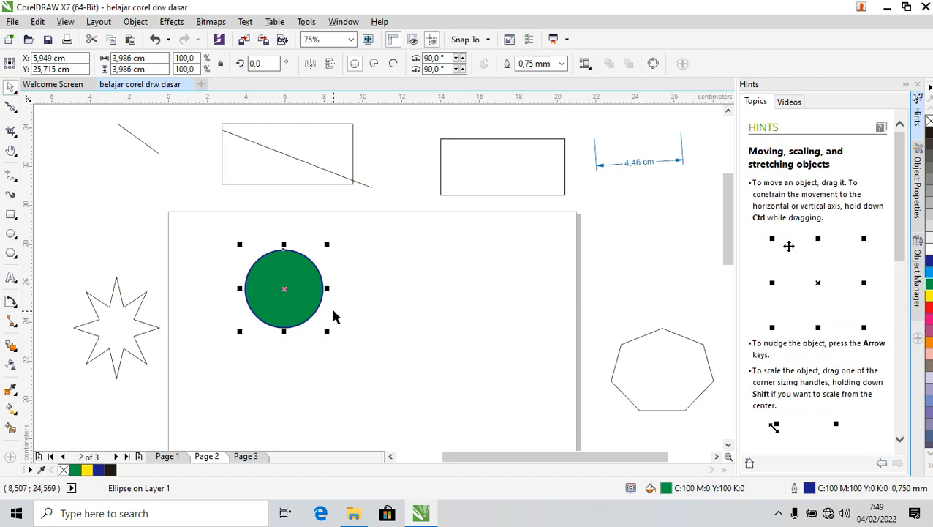
Duplicate the green circle about 7 cm to its right and give the copy a red fill and black outline
click(401, 292)
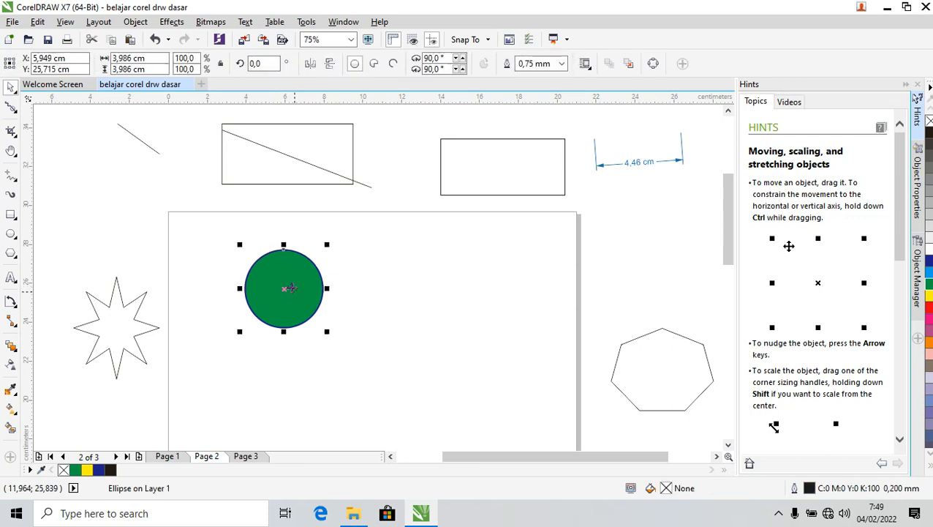
drag(292, 288, 432, 287)
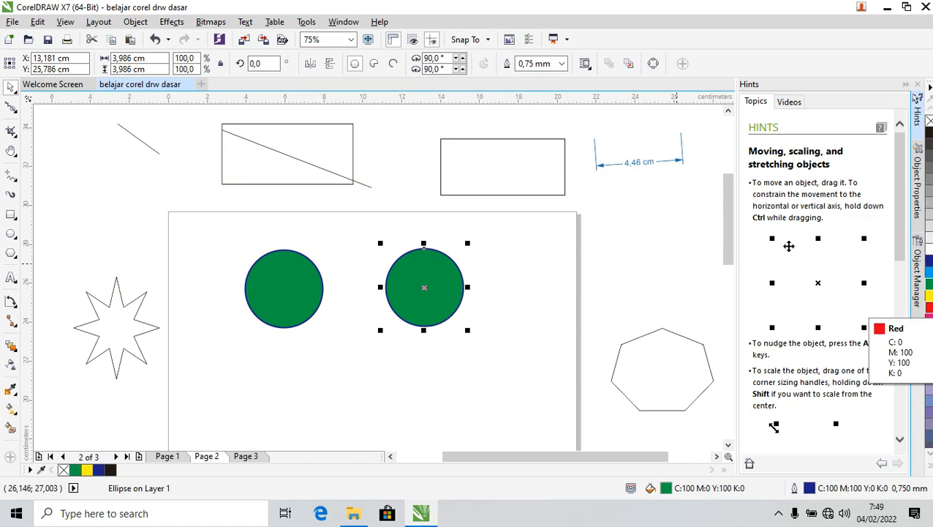
click(928, 308)
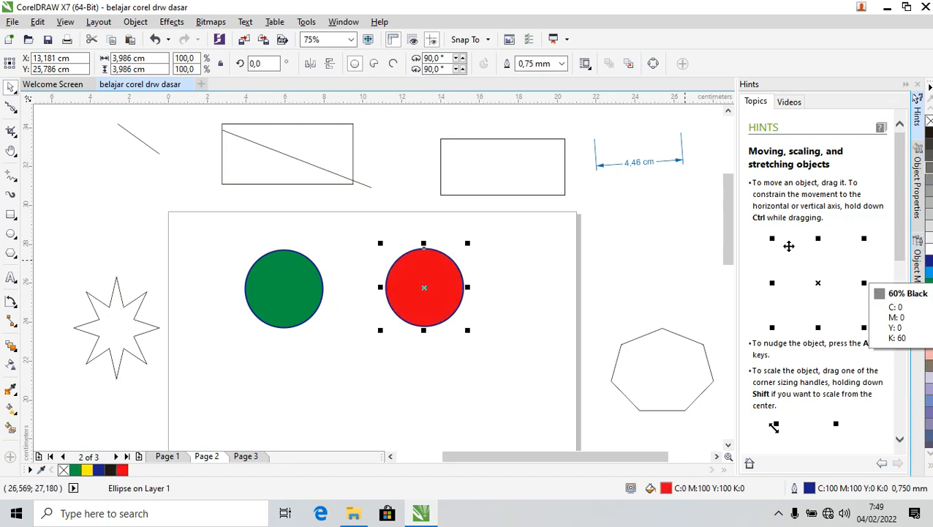
right_click(928, 133)
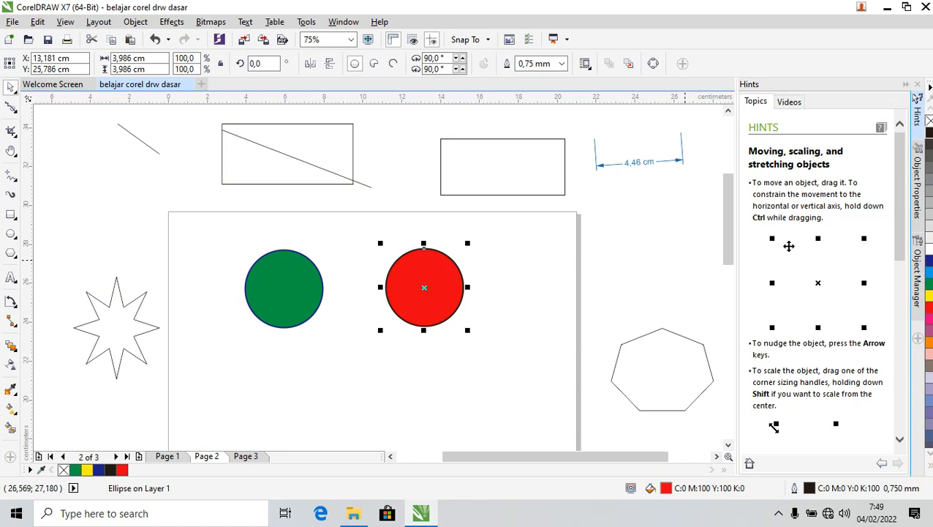
click(331, 229)
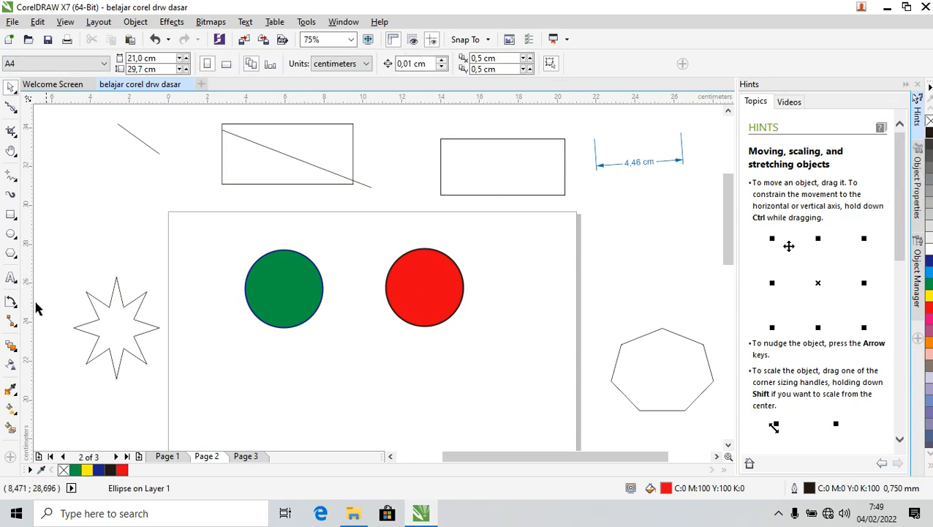
Blend the green circle into the red circle with 20 steps
click(19, 354)
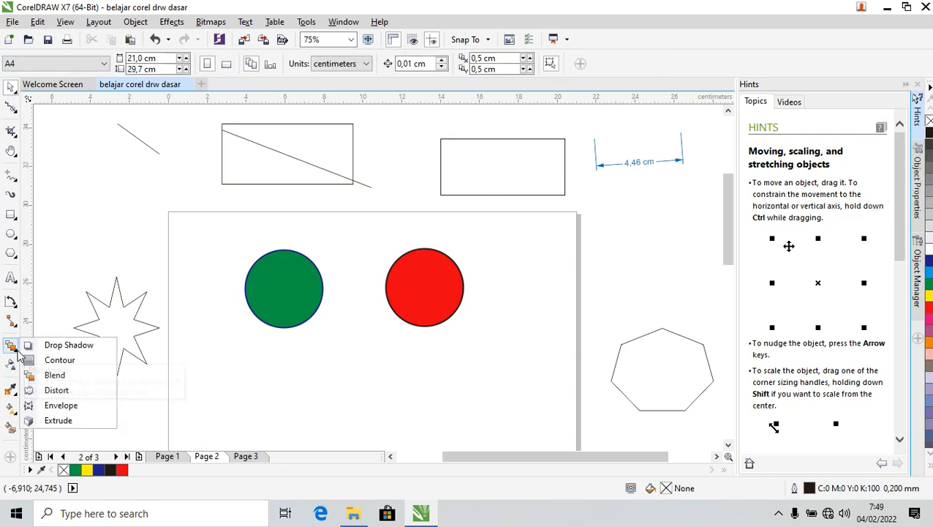
click(70, 379)
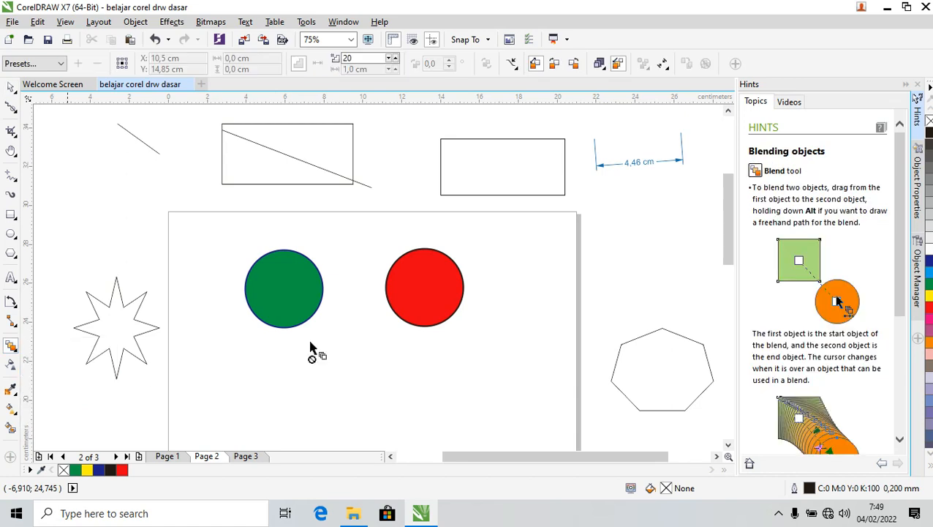
drag(305, 293, 427, 290)
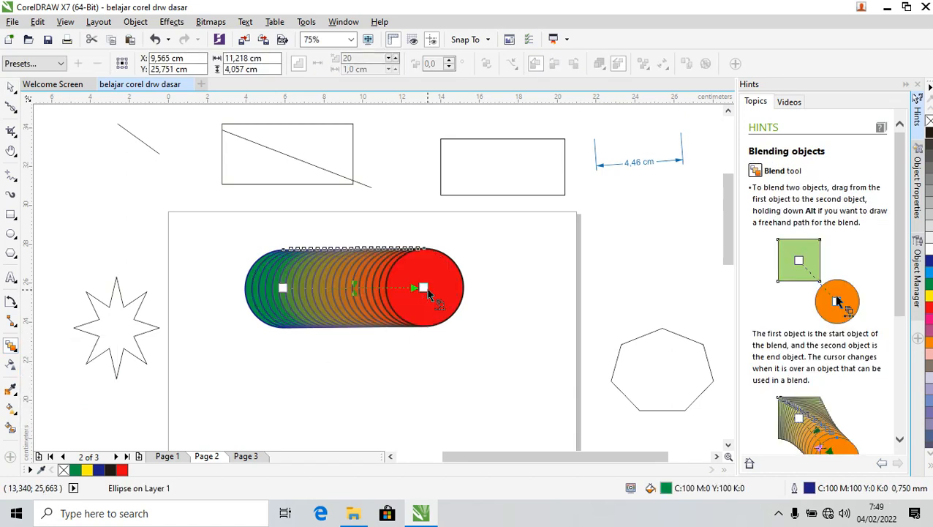
click(11, 87)
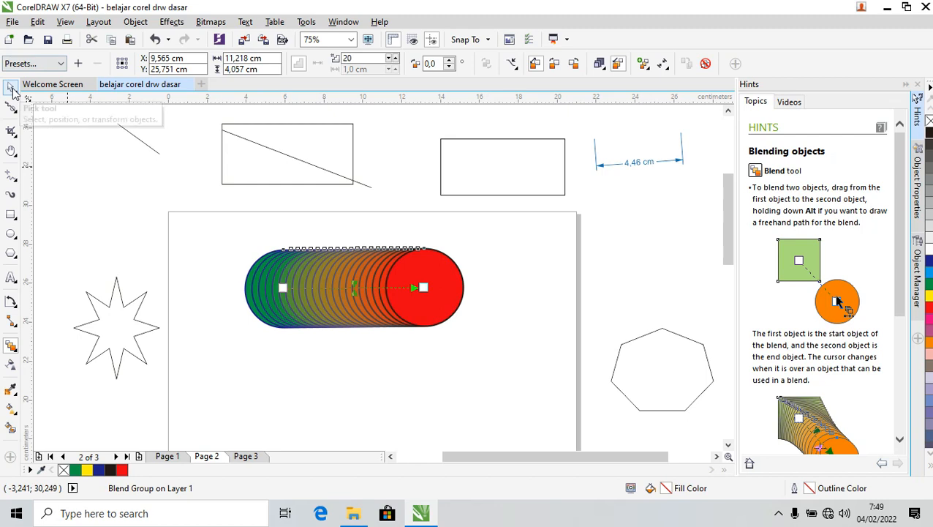
click(560, 278)
Move the blend about 1 cm to the right and slightly up, and break the blend group apart
click(14, 349)
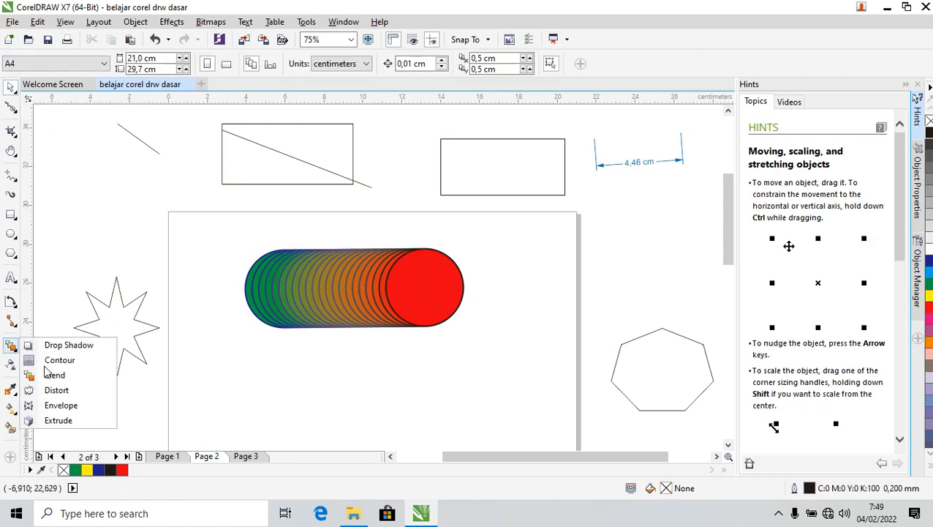
click(83, 378)
drag(352, 299, 373, 292)
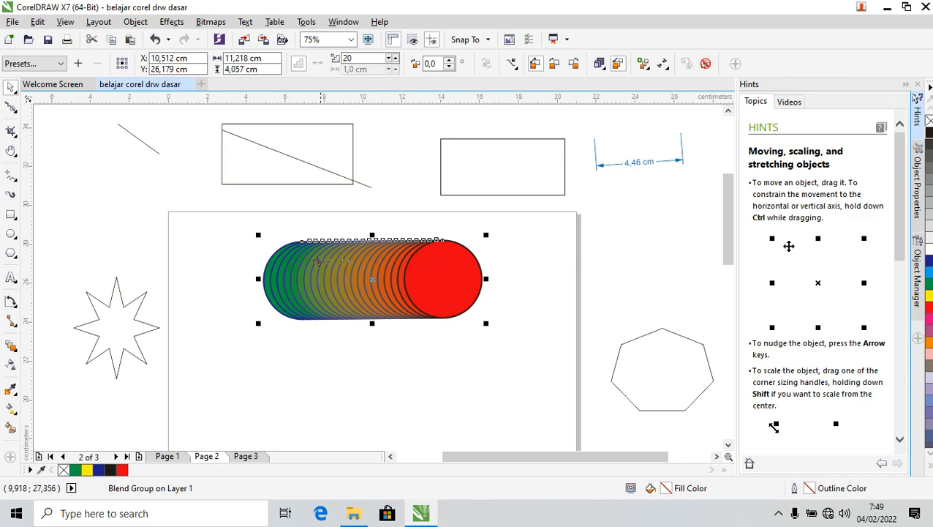
right_click(377, 264)
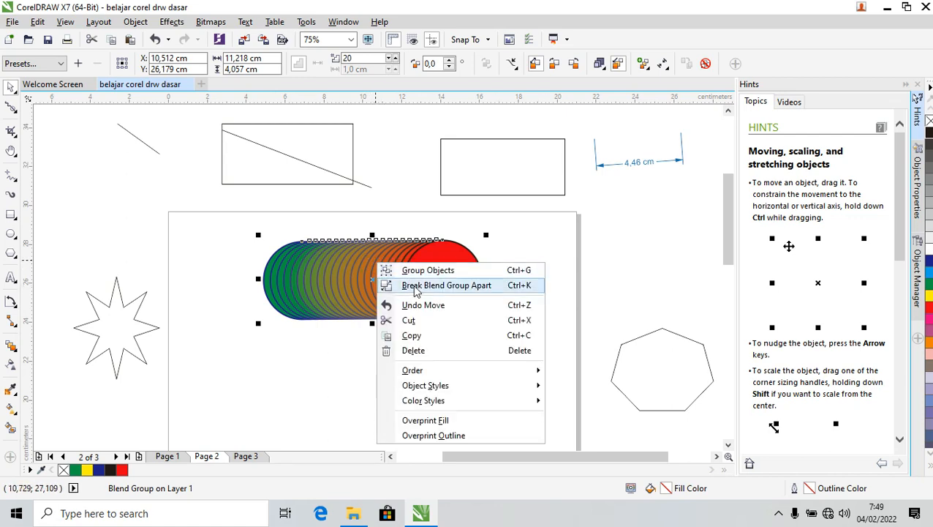
click(403, 285)
Separate the red and green end circles from the group of intermediate circles, placing the group between them
drag(444, 306, 517, 337)
drag(417, 280, 439, 302)
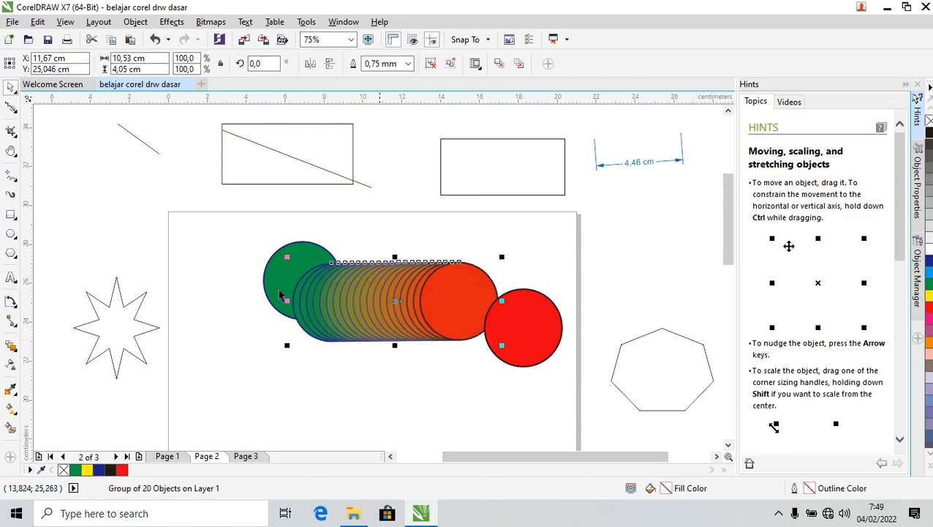
drag(277, 278, 188, 282)
drag(386, 315, 355, 275)
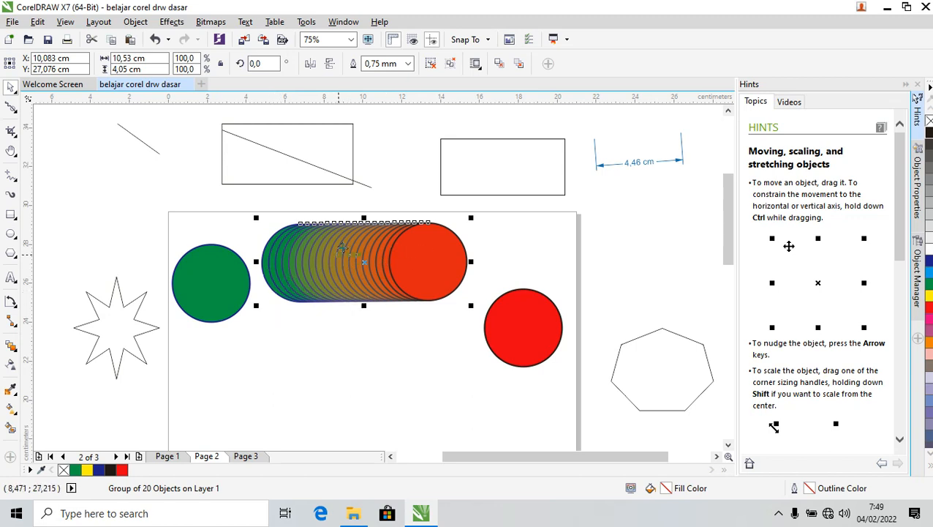
Ungroup the intermediate circles and spread several from the orange end individually around and above the page
right_click(349, 241)
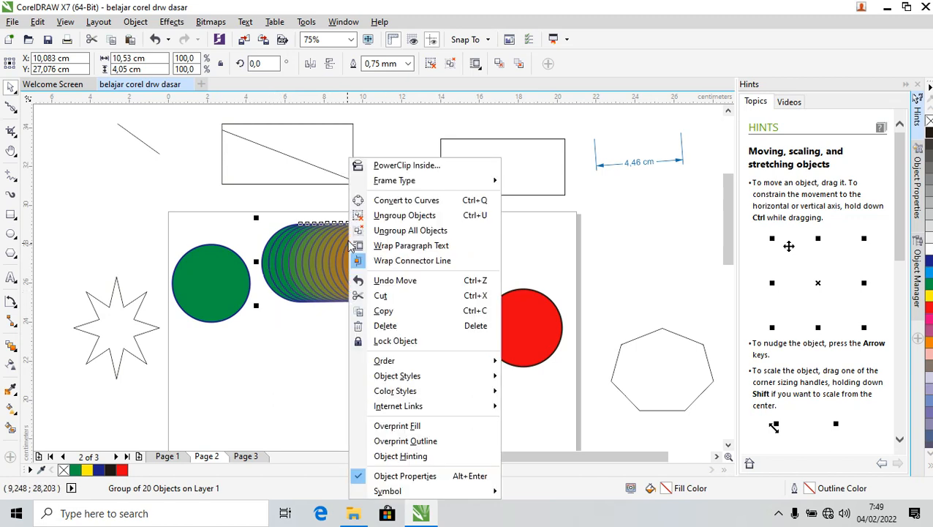
click(404, 215)
click(377, 349)
click(409, 262)
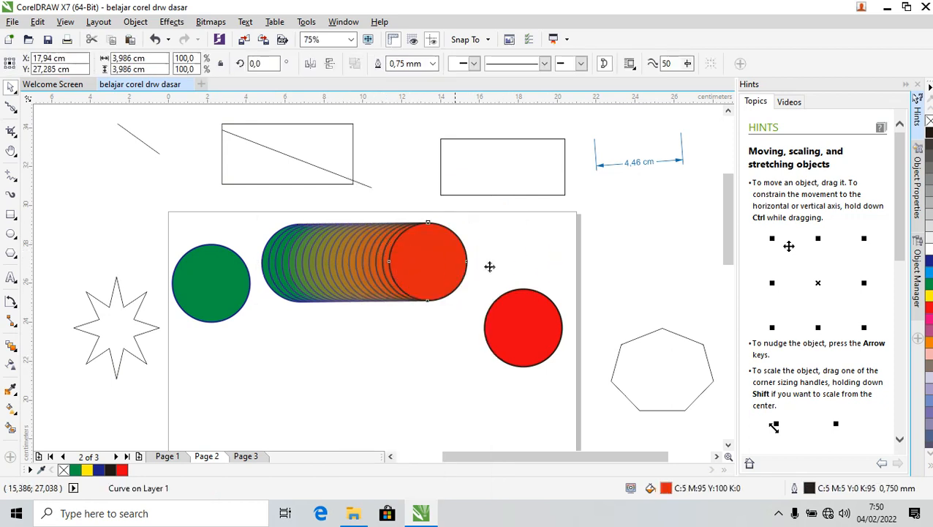
drag(490, 266, 490, 265)
drag(416, 259, 262, 359)
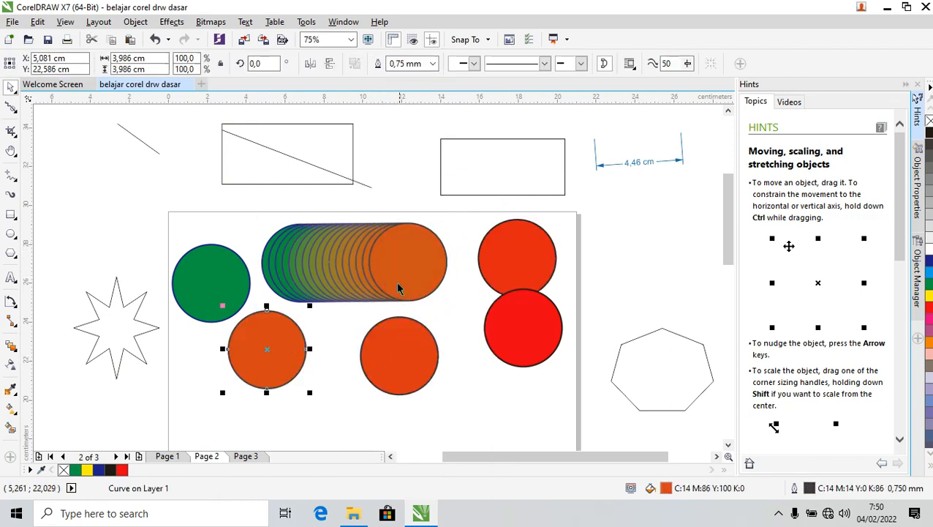
drag(398, 287, 494, 438)
drag(413, 267, 470, 203)
drag(385, 246, 369, 155)
drag(391, 216, 239, 139)
drag(400, 258, 347, 427)
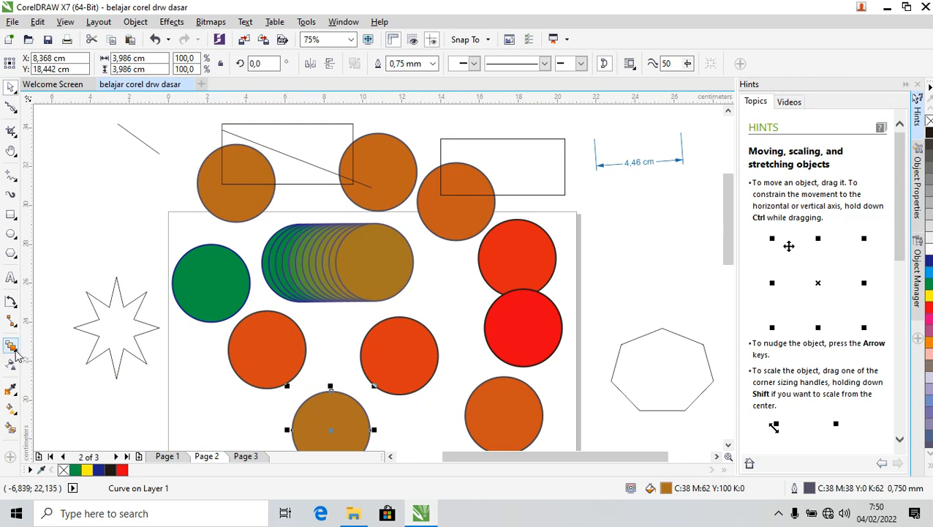
Move the three brown and orange circles below the row to the page's right edge, and place the green circle alone under the row
click(15, 353)
click(53, 376)
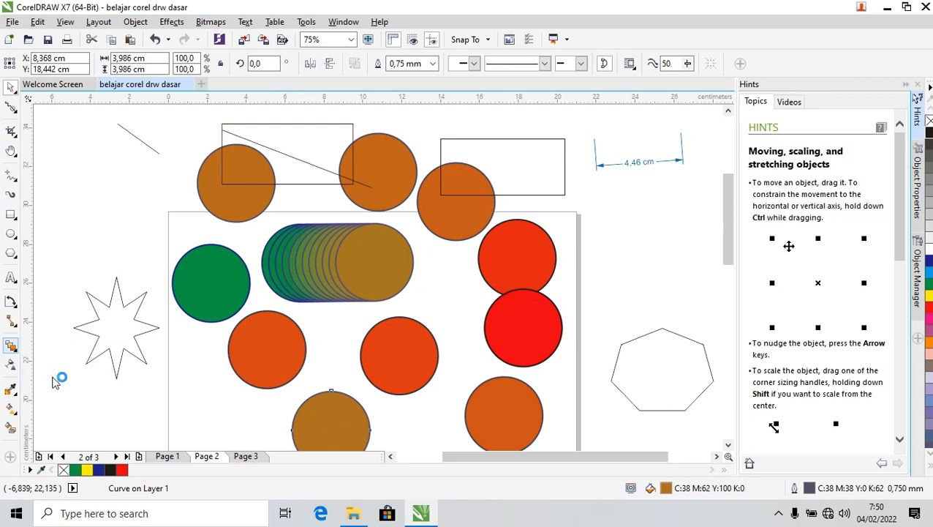
click(12, 367)
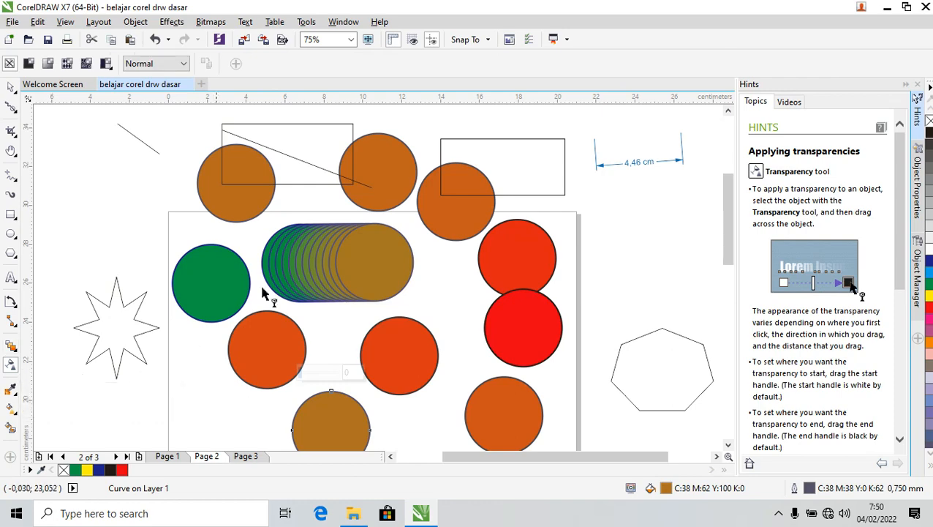
click(12, 89)
drag(329, 433, 604, 261)
drag(288, 359, 618, 311)
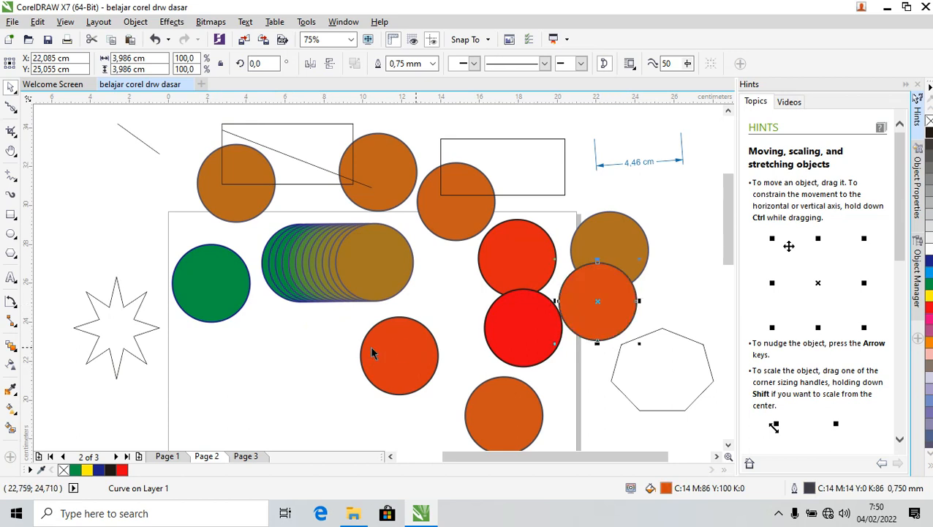
drag(378, 353, 620, 325)
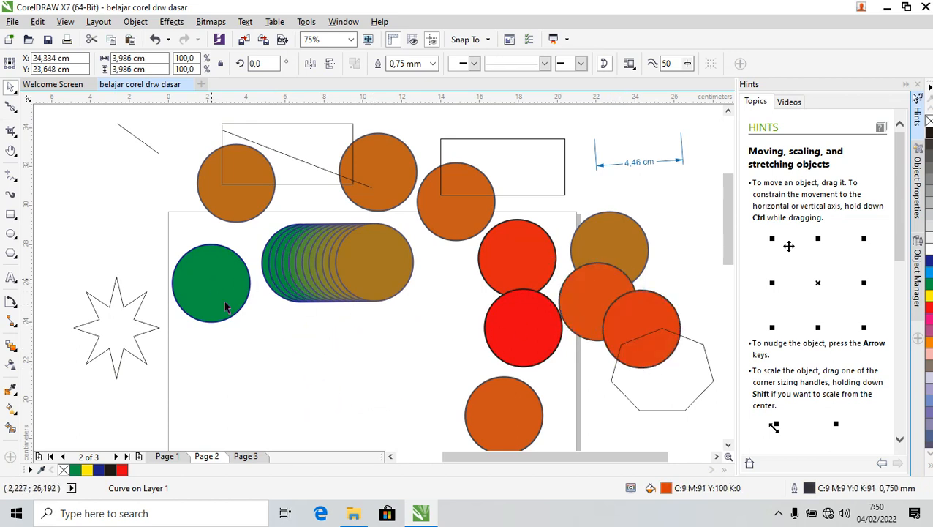
drag(222, 301, 268, 374)
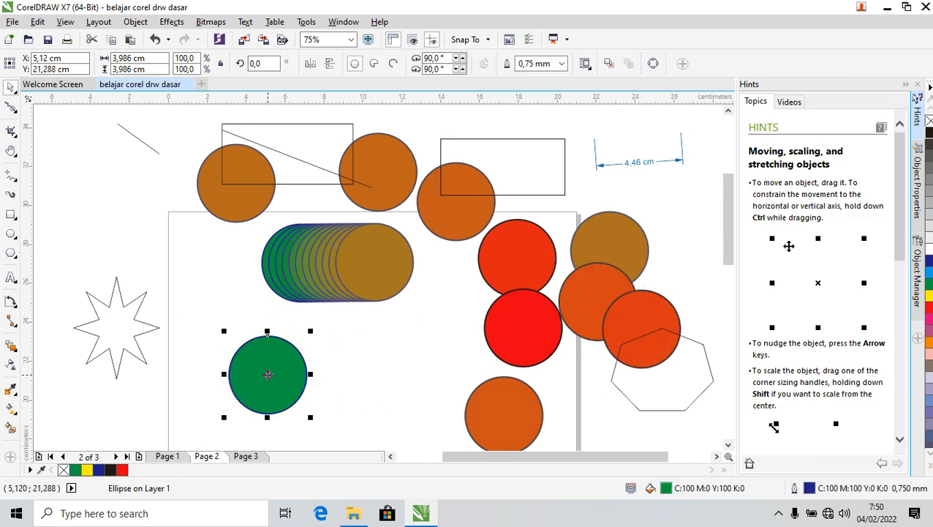
Apply a linear gradient transparency across the green circle towards the lower orange circle, and shift its midpoint into the green circle
click(10, 370)
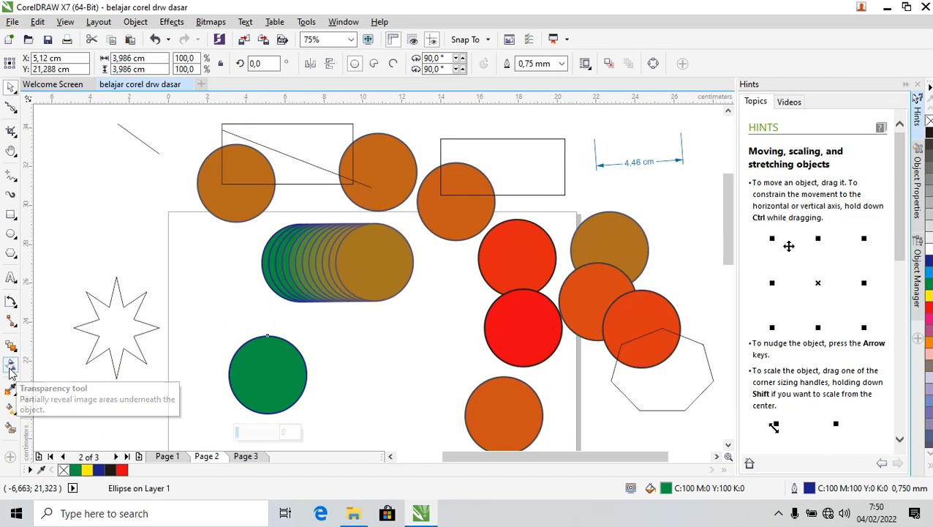
drag(264, 365, 488, 415)
drag(523, 423, 524, 422)
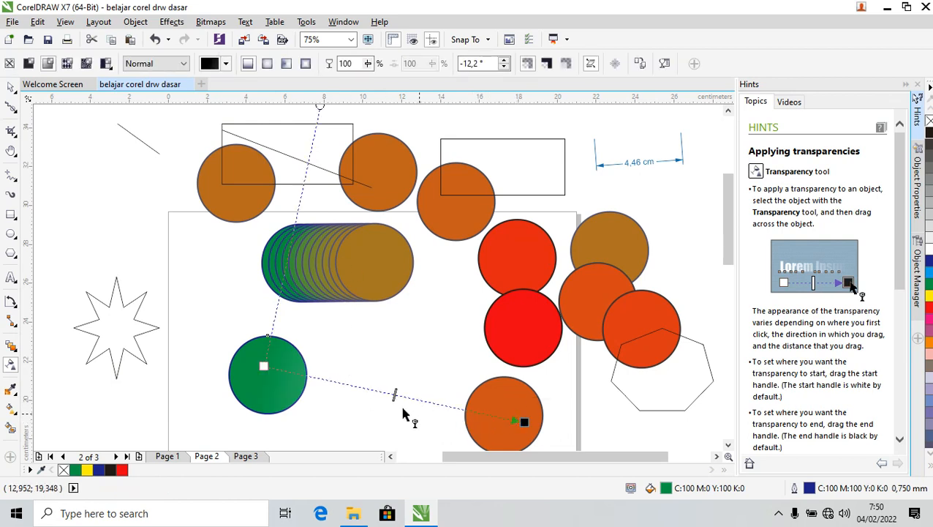
drag(395, 394, 266, 374)
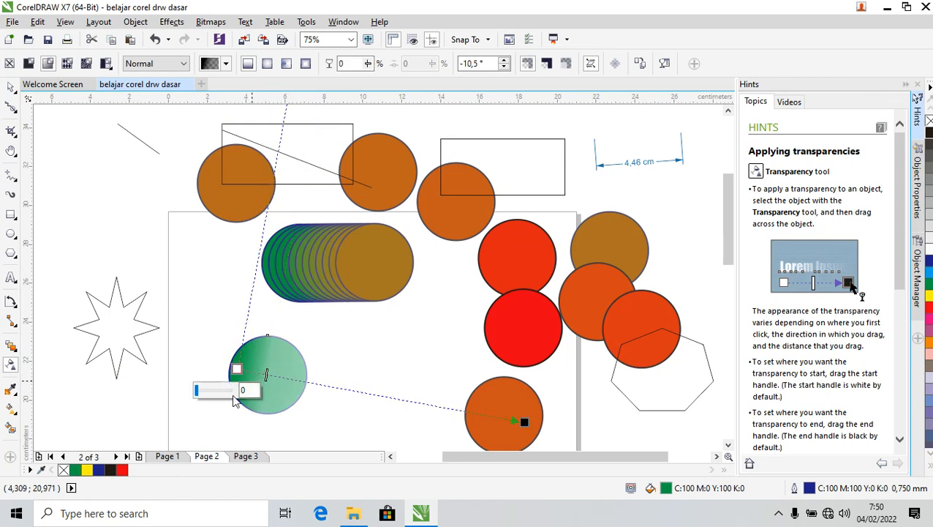
Try start transparencies of 15, 100 and 13 on the green circle's gradient and keep 23
click(202, 390)
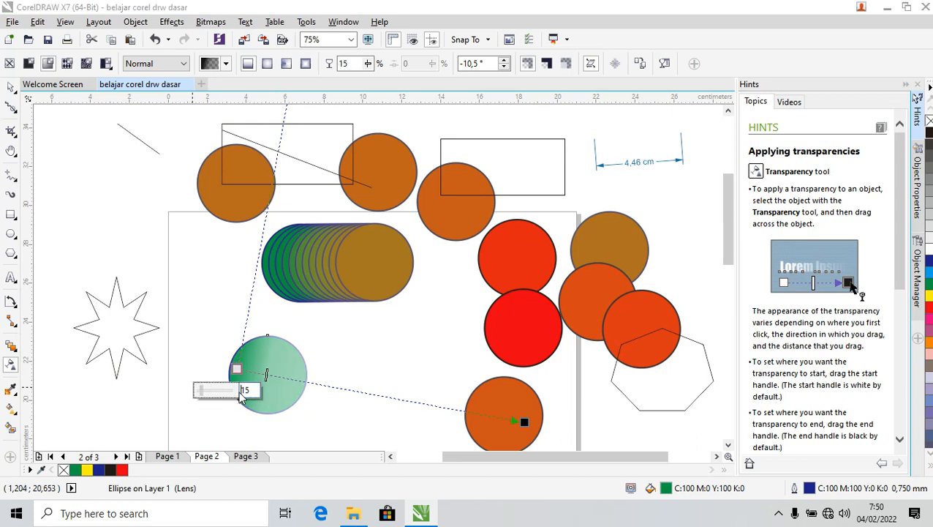
click(231, 393)
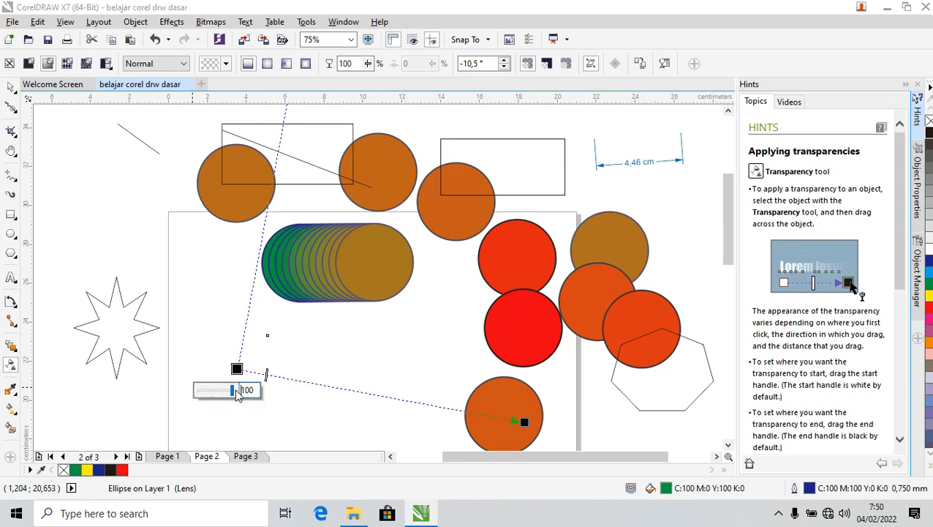
drag(232, 390, 204, 394)
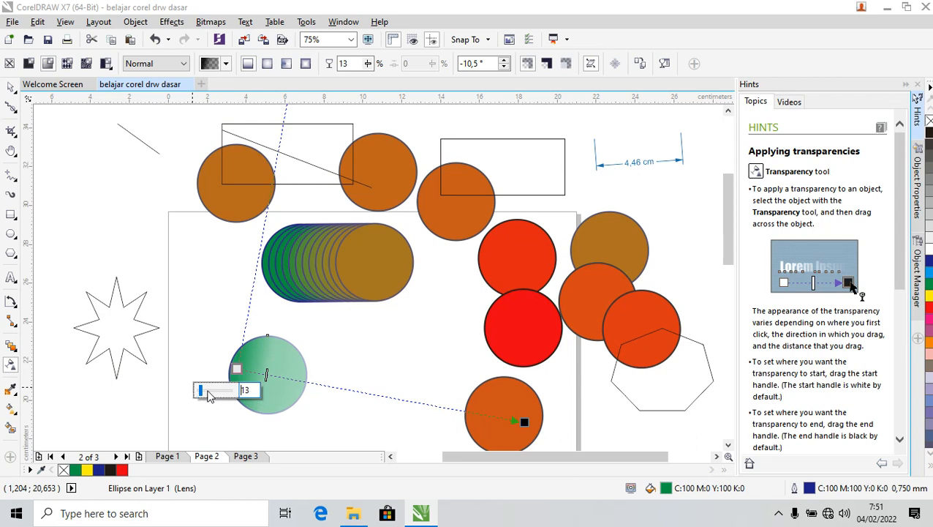
mouse_move(202, 393)
mouse_down()
mouse_move(192, 397)
mouse_move(247, 392)
mouse_move(209, 393)
mouse_up()
click(11, 87)
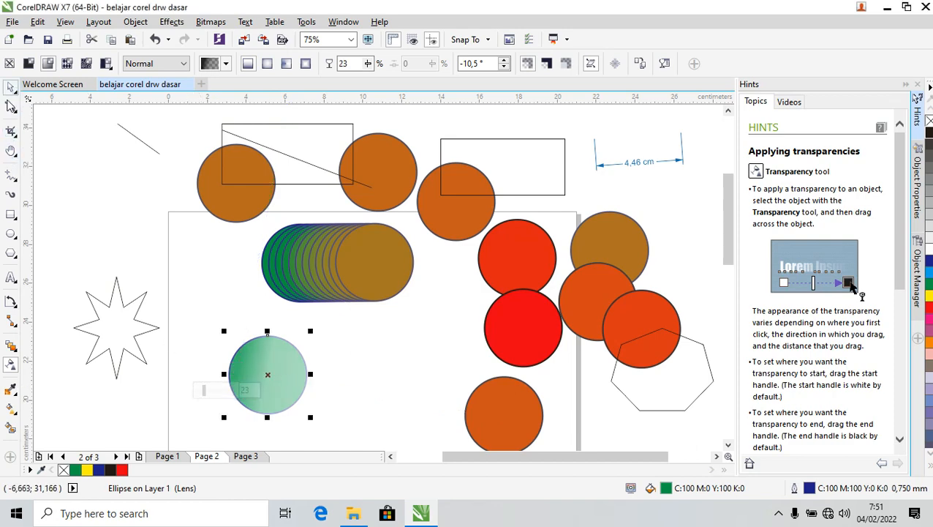
click(11, 389)
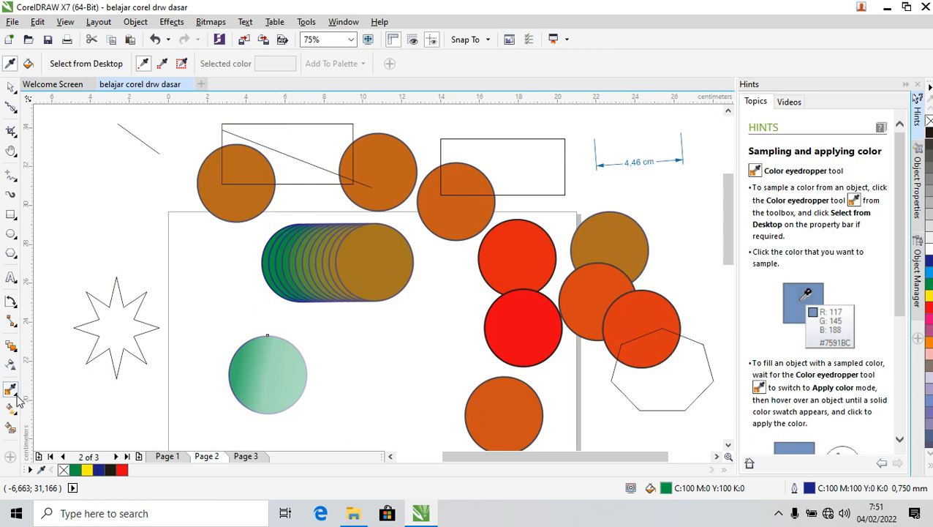
click(16, 395)
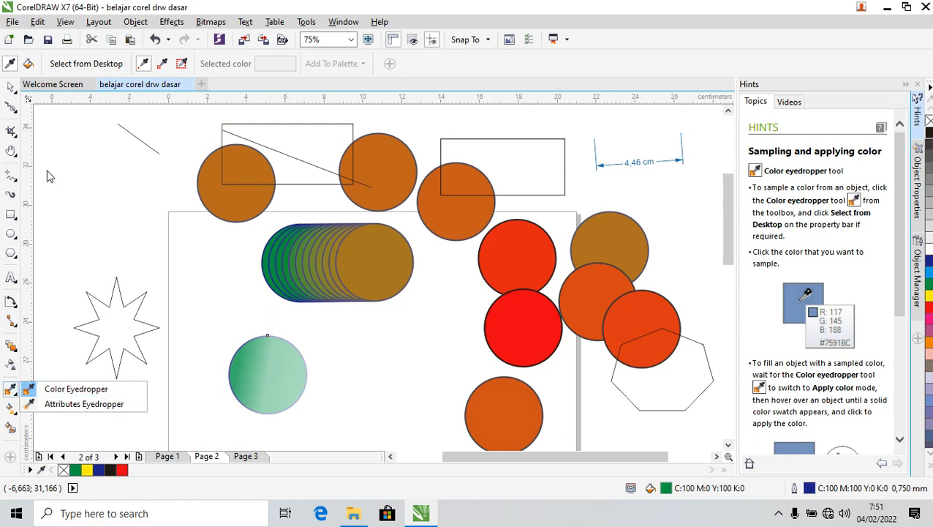
Spread the lower orange and two red circles apart on the page, and move the leftmost brown circle to the left of the blended row
click(16, 94)
click(26, 101)
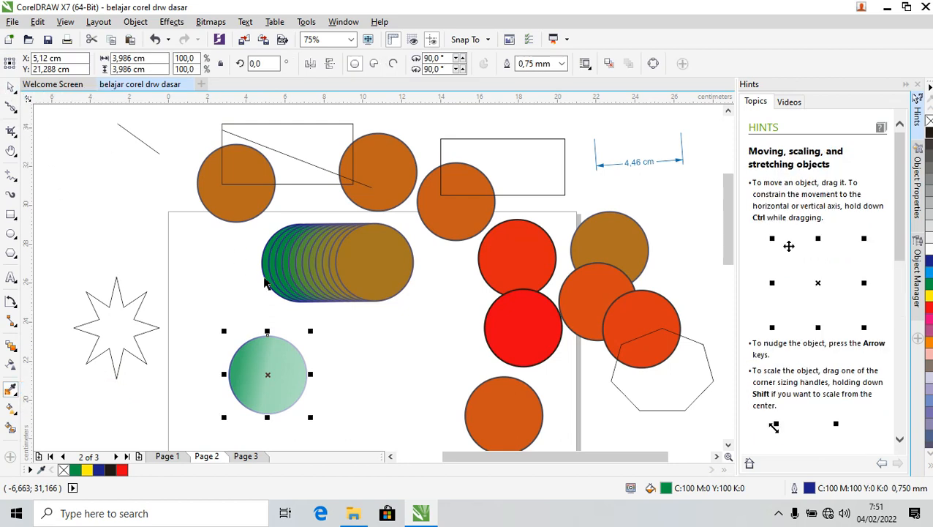
drag(501, 414, 438, 380)
drag(525, 338, 532, 403)
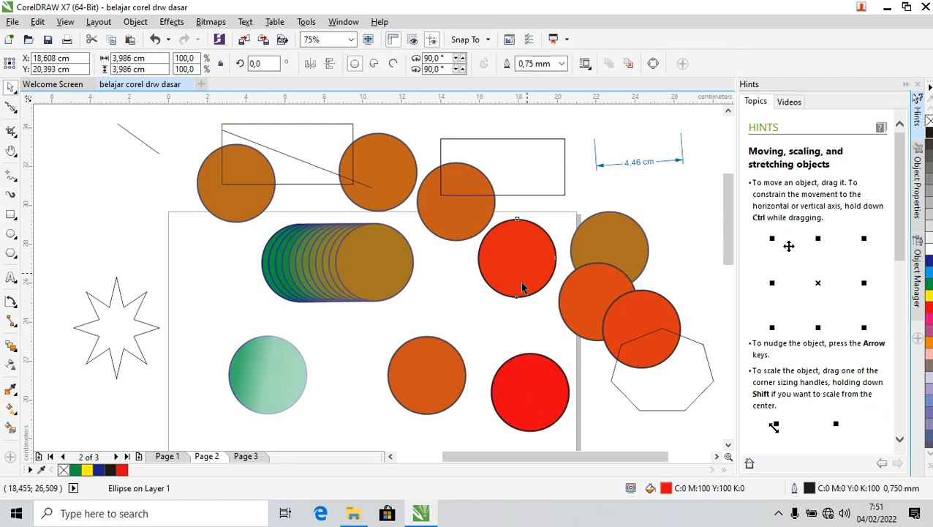
drag(527, 276, 517, 301)
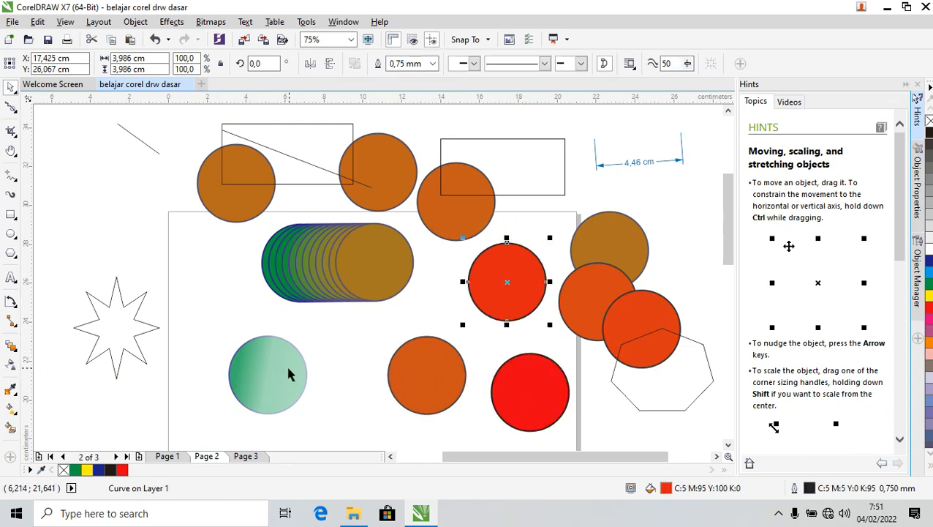
drag(222, 223, 204, 315)
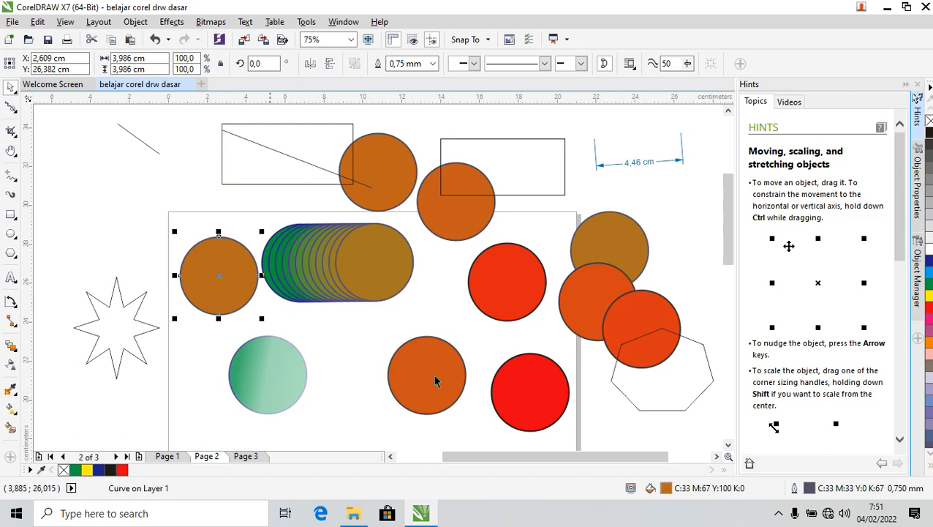
Try filling the lower red circle with the brown sampled by the Color Eyedropper from the circle at the page's left edge
click(539, 392)
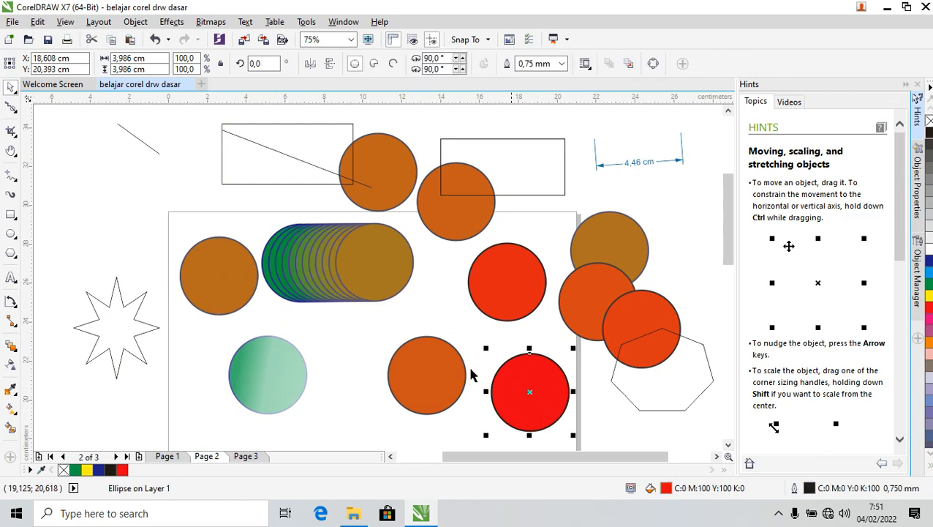
click(10, 393)
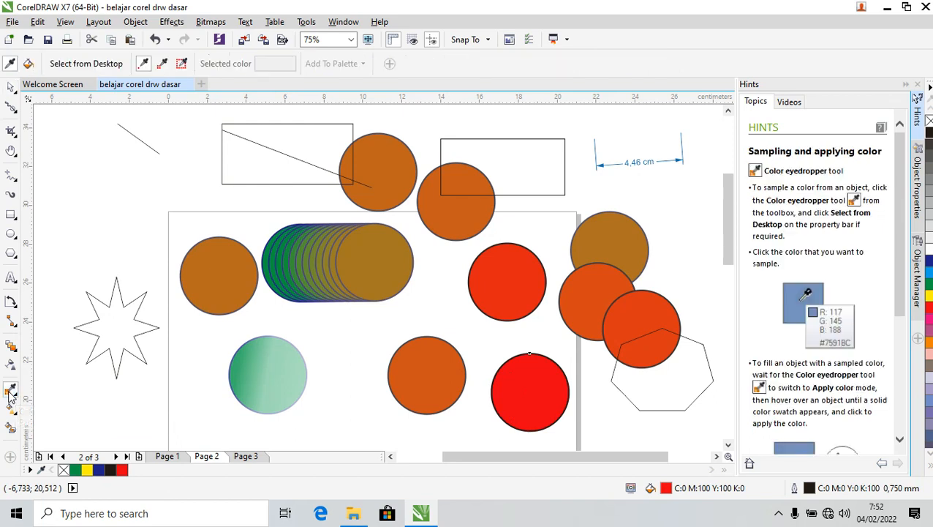
click(225, 256)
click(211, 259)
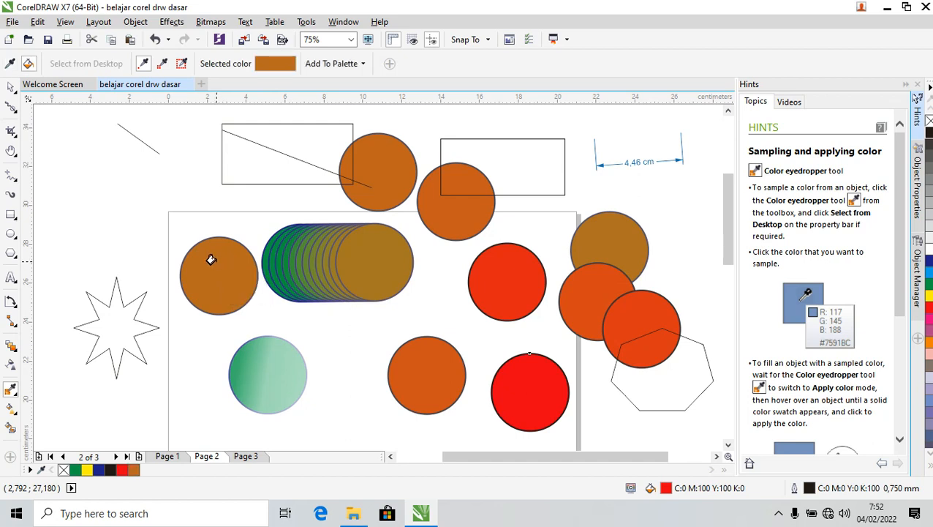
click(542, 384)
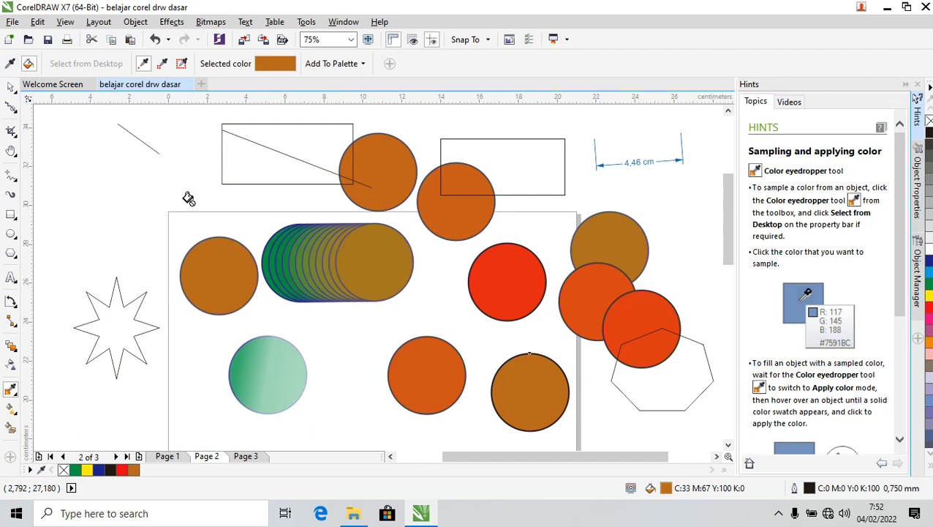
click(12, 87)
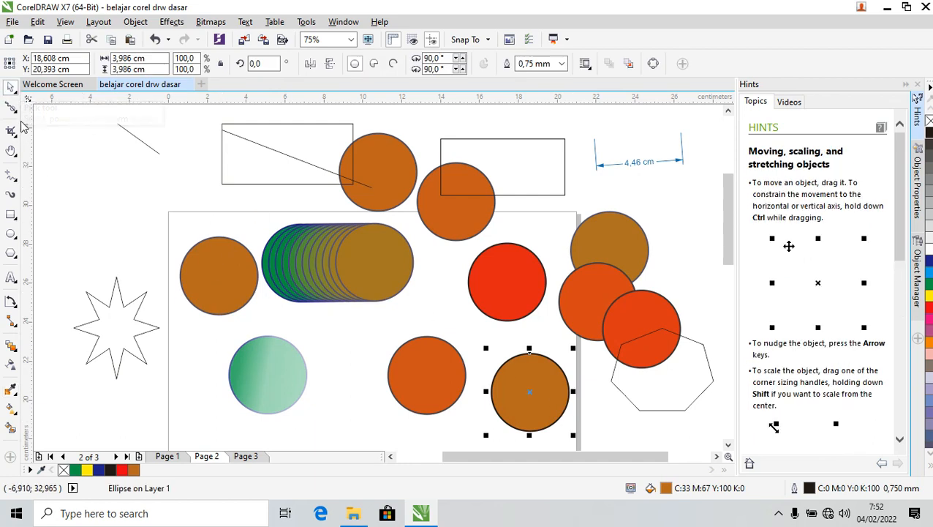
key(ctrl+z)
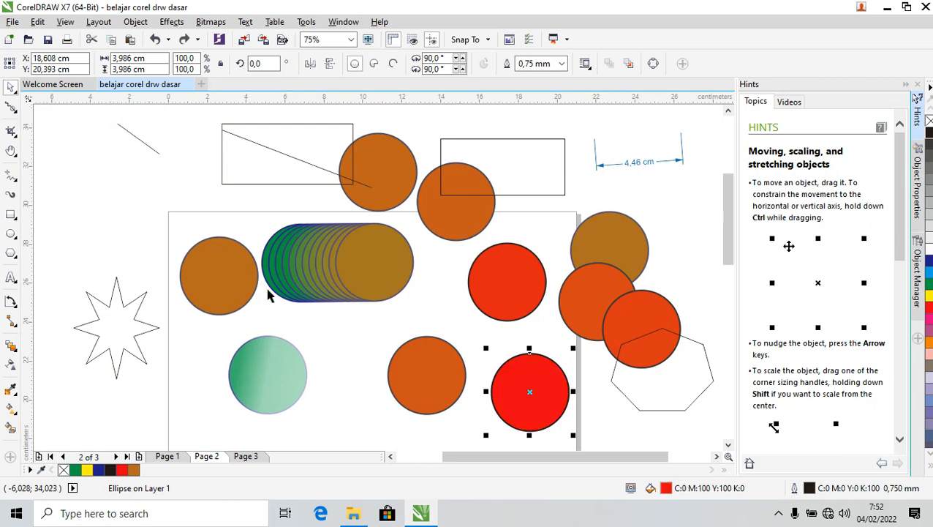
Fill the brown circle at the page's left edge with green
click(333, 329)
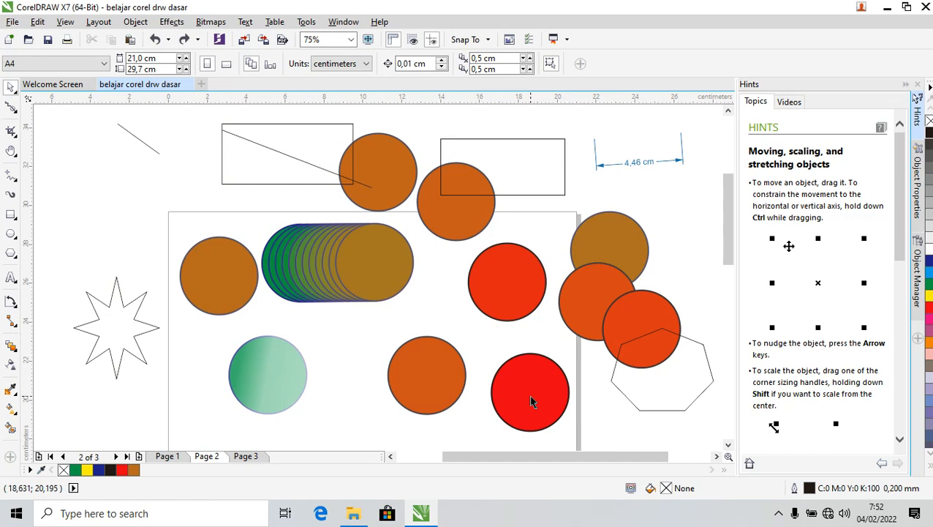
click(216, 294)
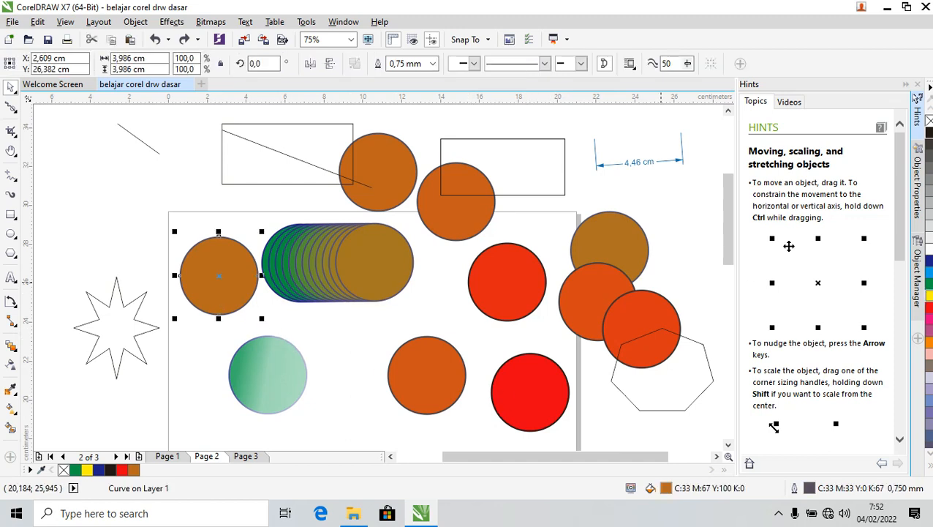
click(929, 283)
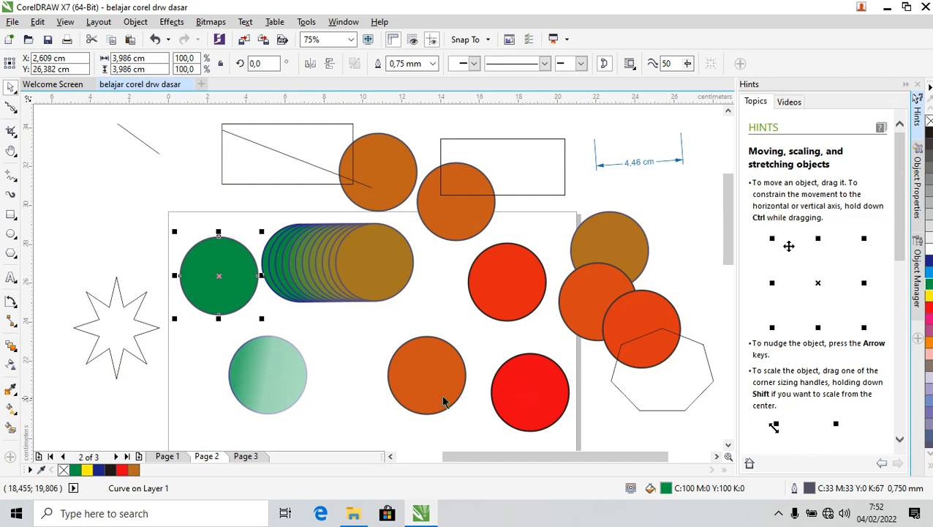
Sample the solid green of the circle at the page's left edge with the Color Eyedropper and apply it to the lower red circle
click(515, 392)
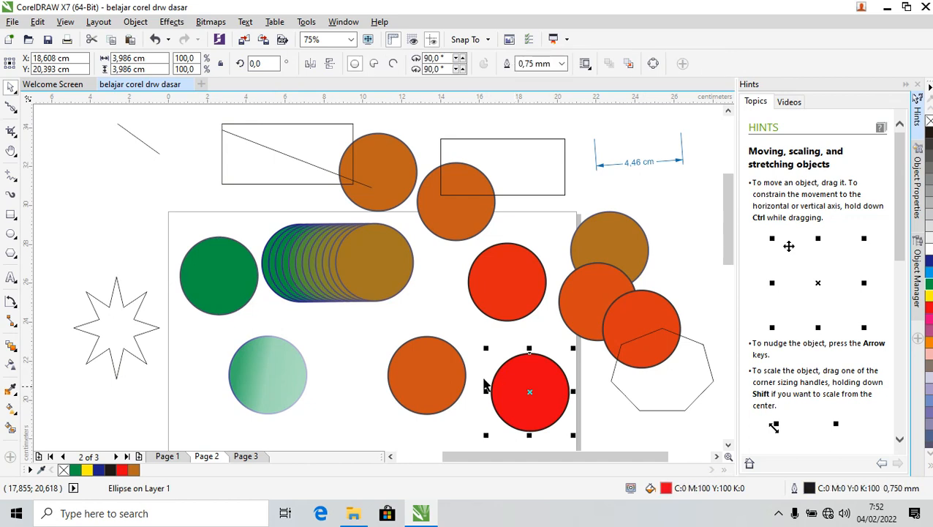
click(11, 392)
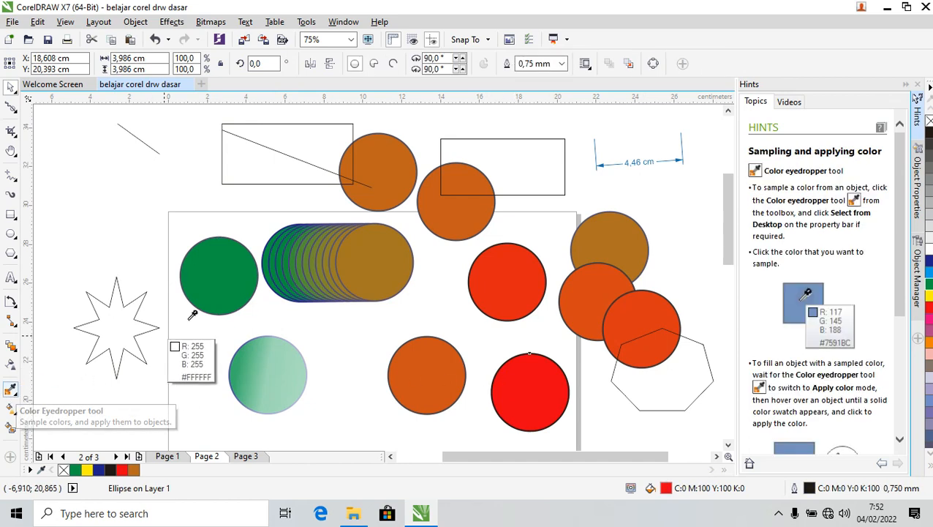
click(204, 276)
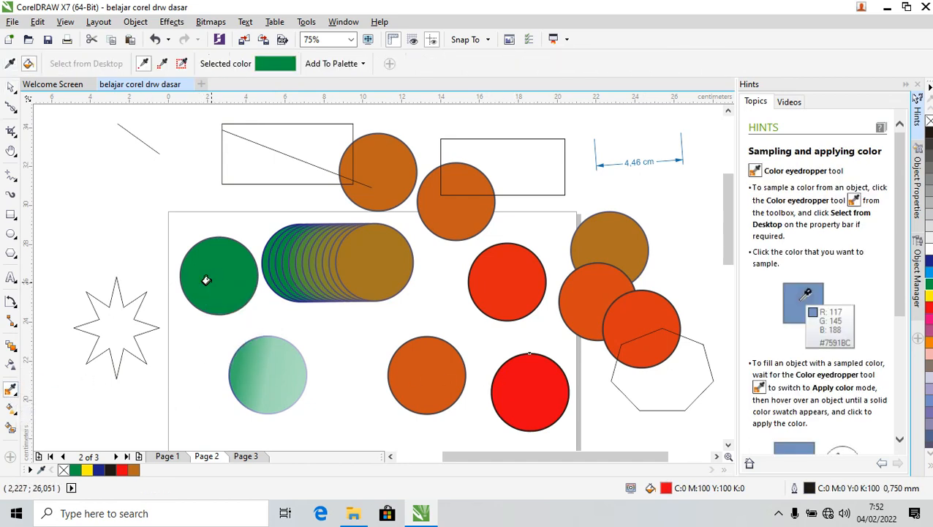
click(534, 392)
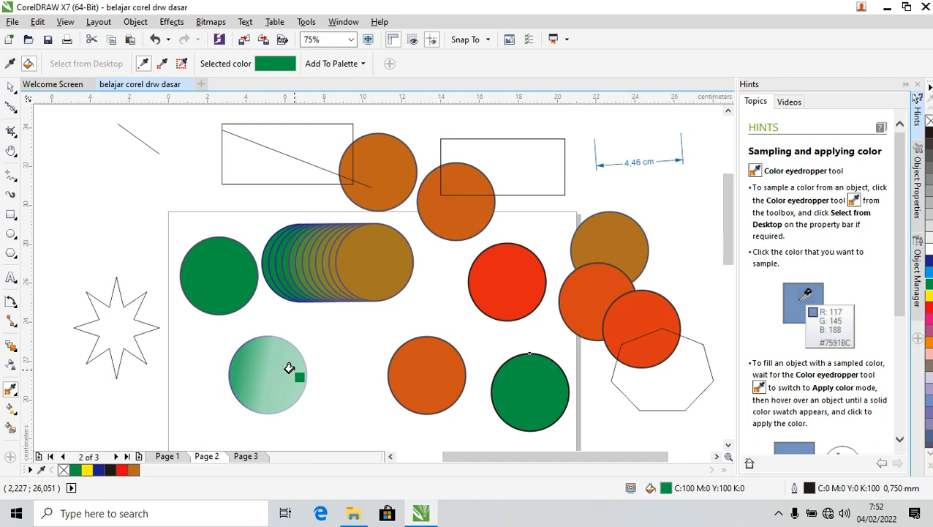
Apply a mesh fill to the green circle at the page's left edge and color its center node cyan
click(15, 414)
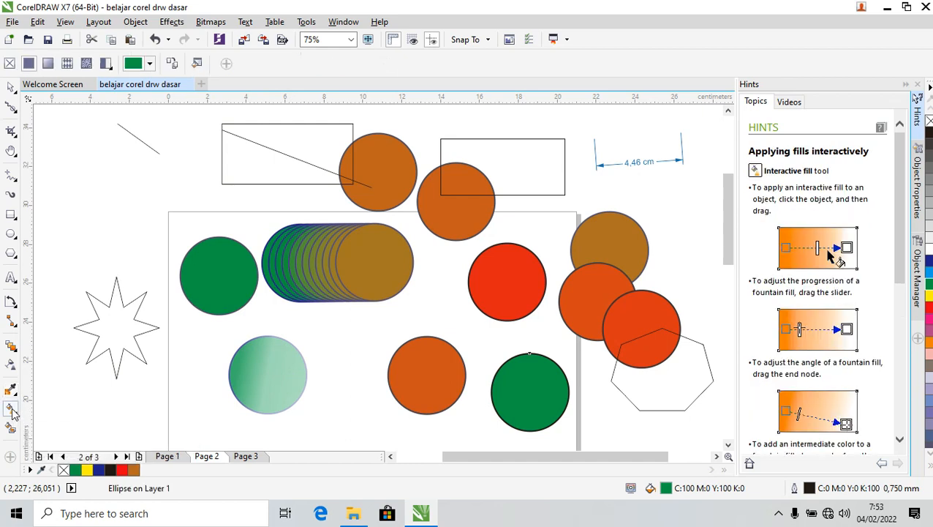
click(210, 275)
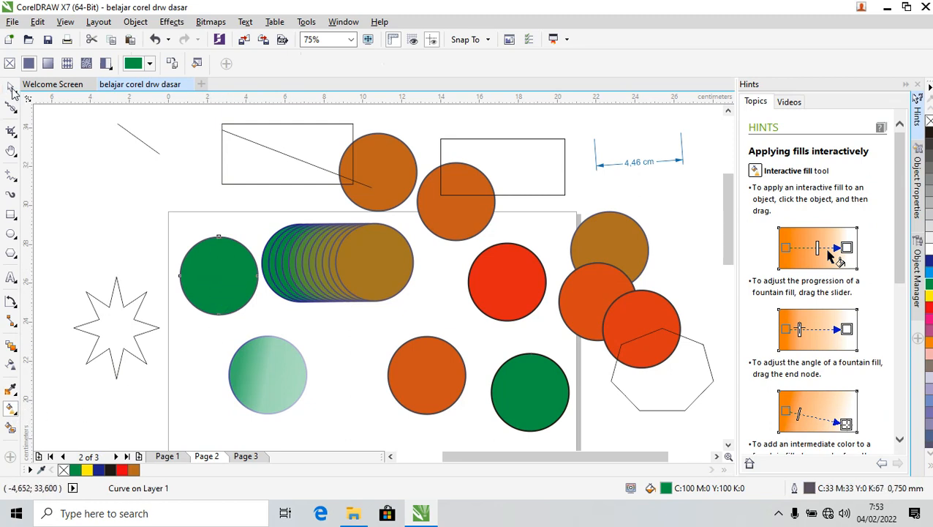
click(10, 88)
click(223, 277)
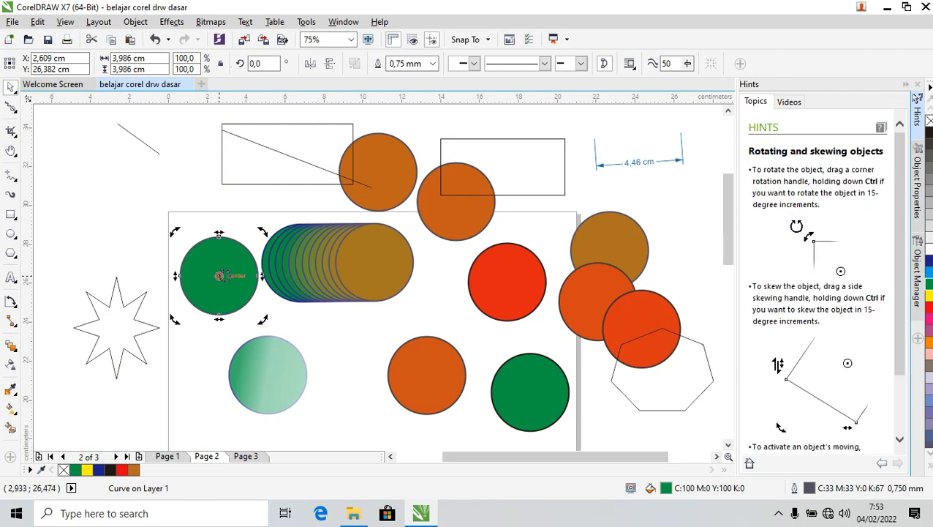
click(12, 409)
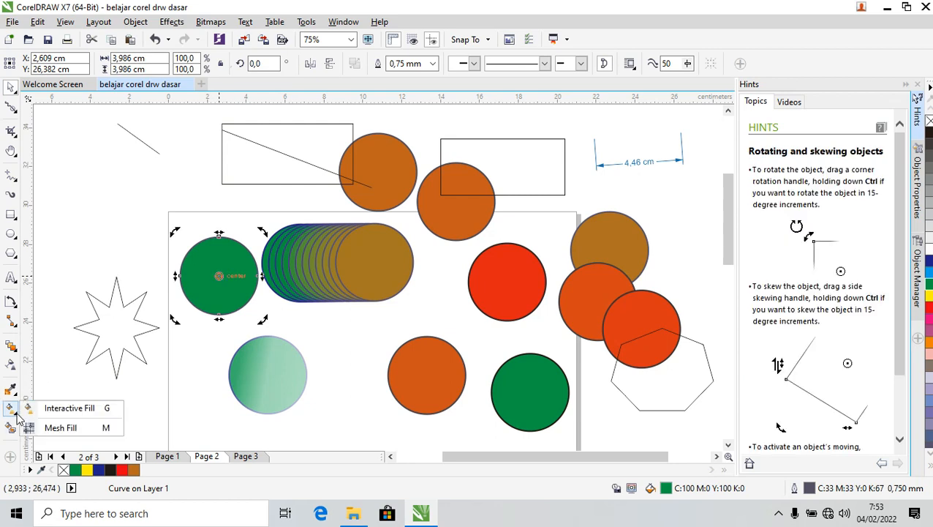
click(67, 429)
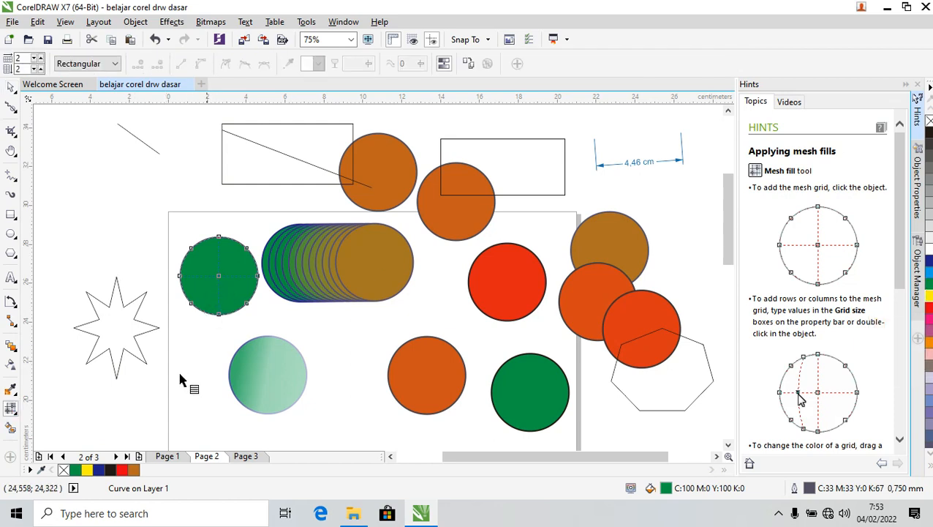
click(219, 276)
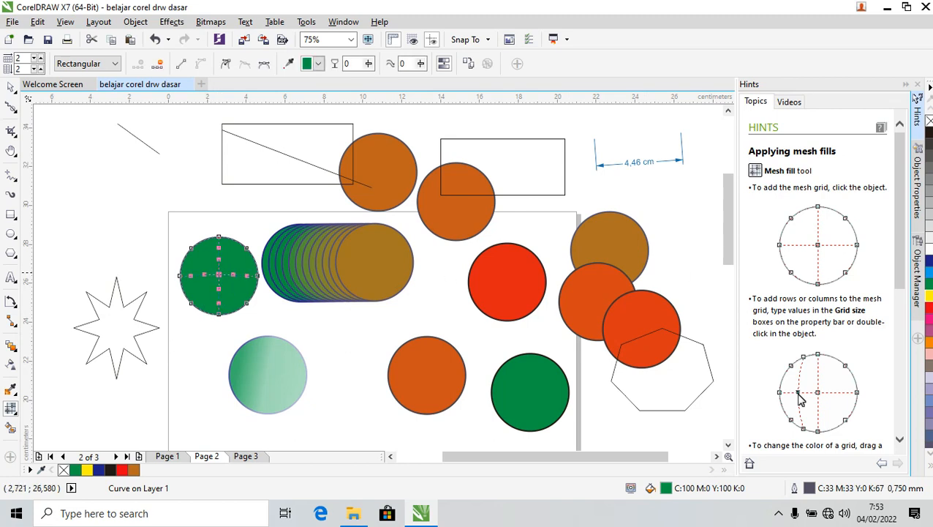
click(928, 274)
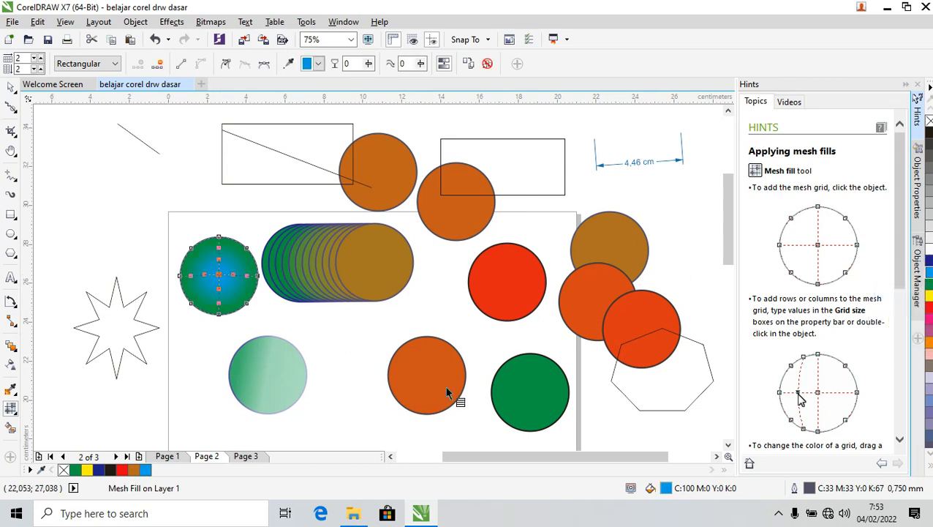
key(space)
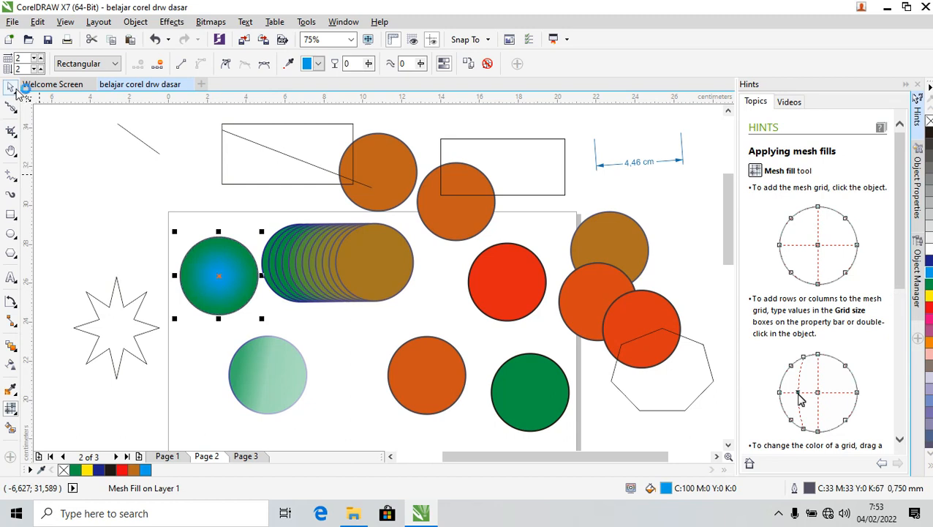
Move the lower orange circle closer to the transparent green circle and try a blue-gray Smart Fill on it
drag(432, 374, 385, 360)
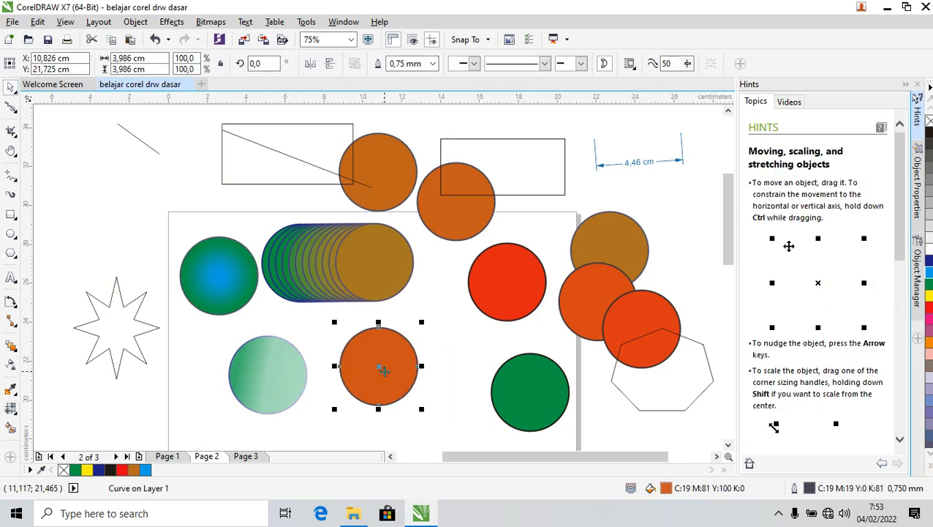
click(12, 430)
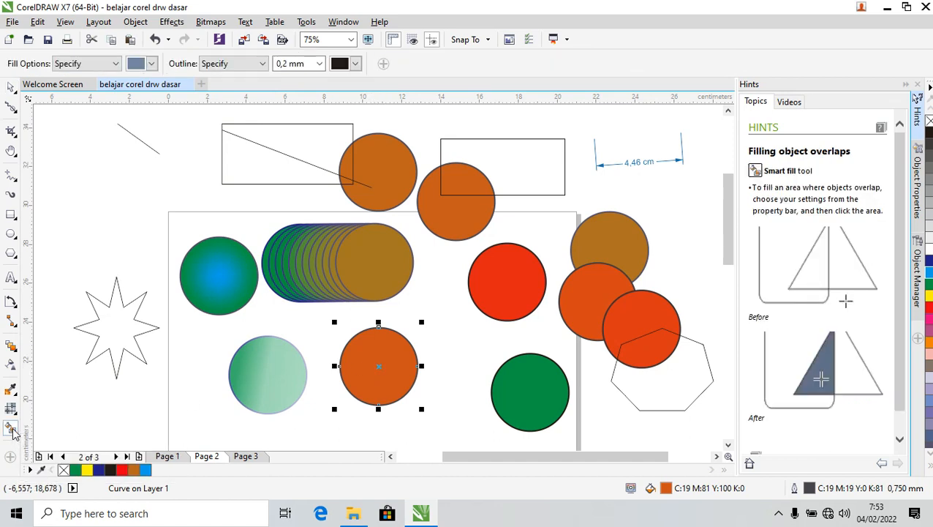
click(380, 367)
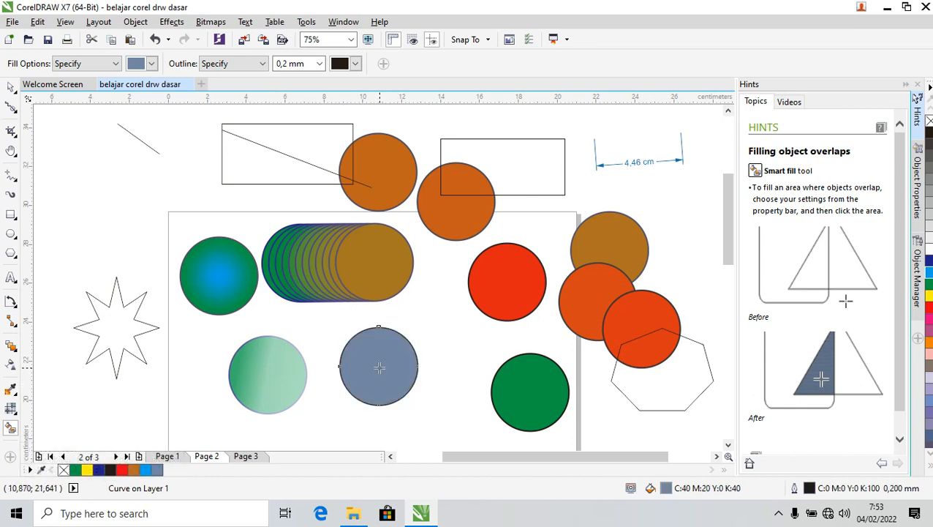
key(ctrl+z)
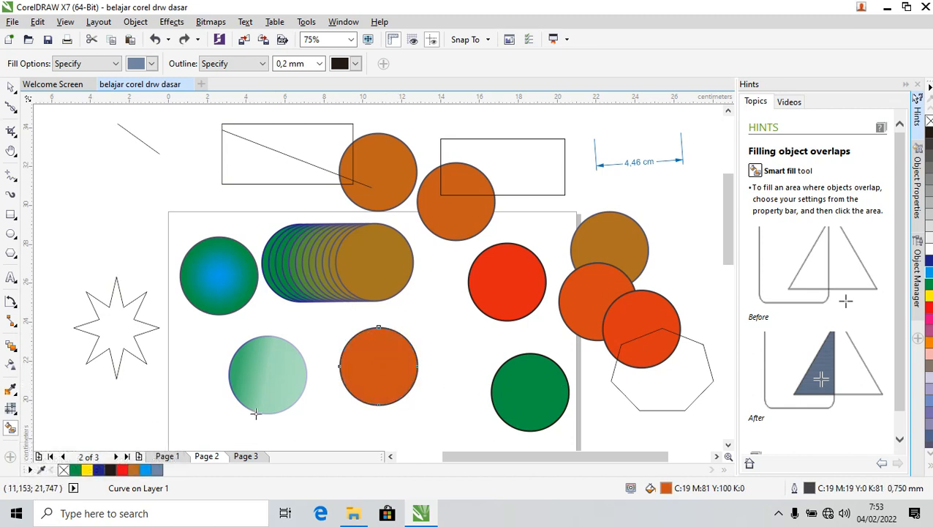
Fill the lower orange circle with uniform green using the Interactive Fill tool
click(15, 414)
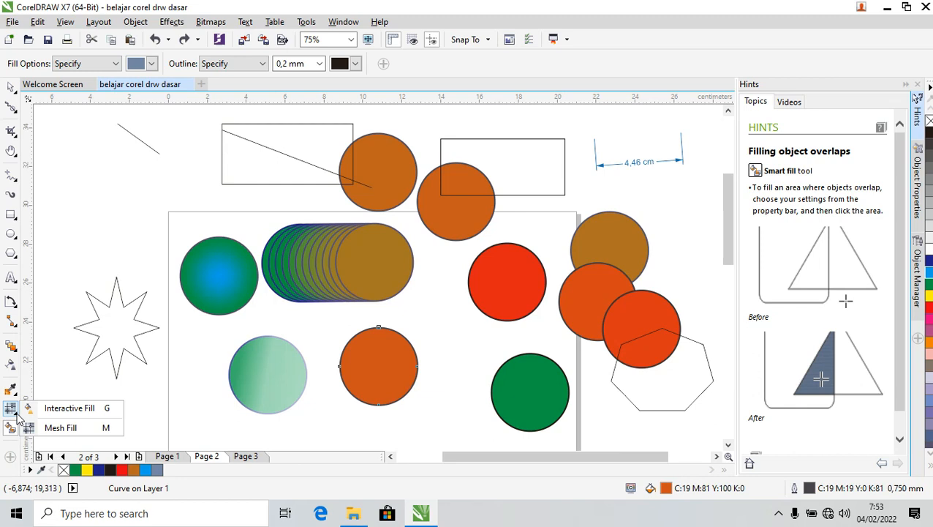
click(69, 408)
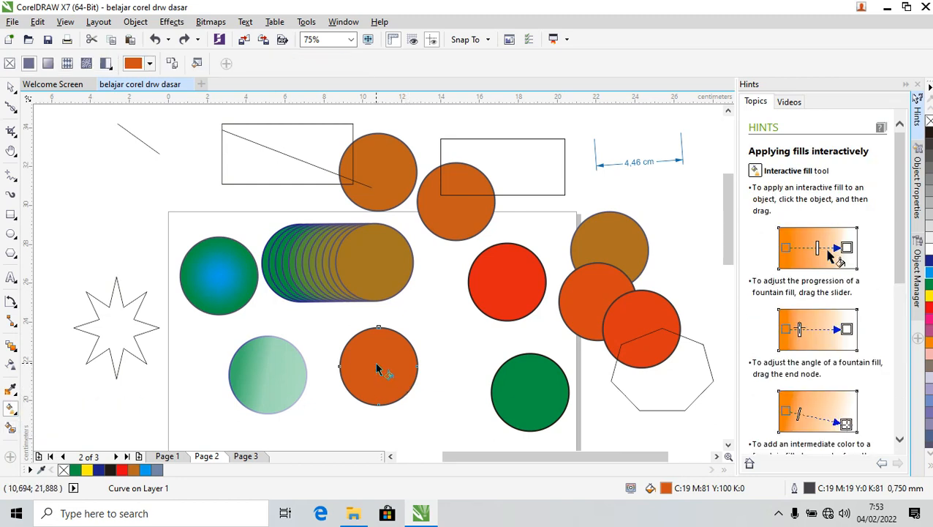
click(927, 284)
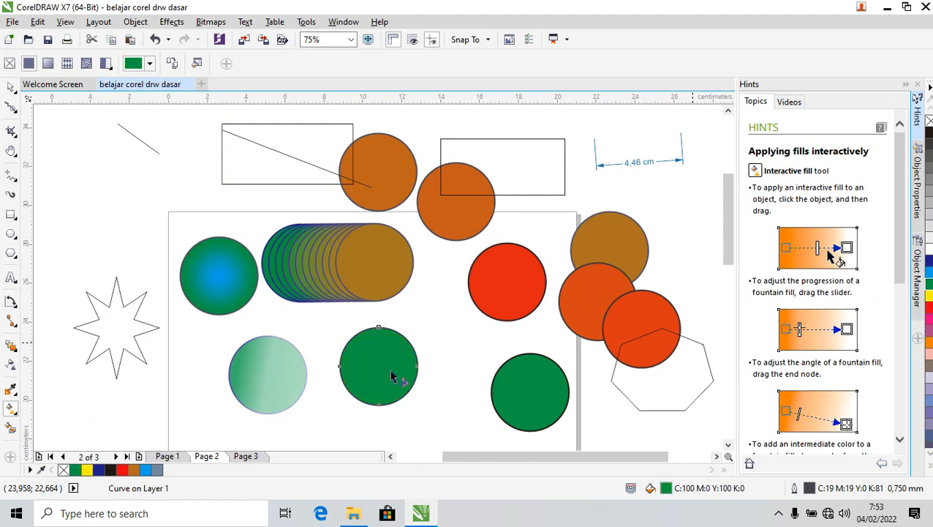
Apply a blue-gray Smart Fill to the green circle beside the transparent circle and select the recolored circle
click(11, 427)
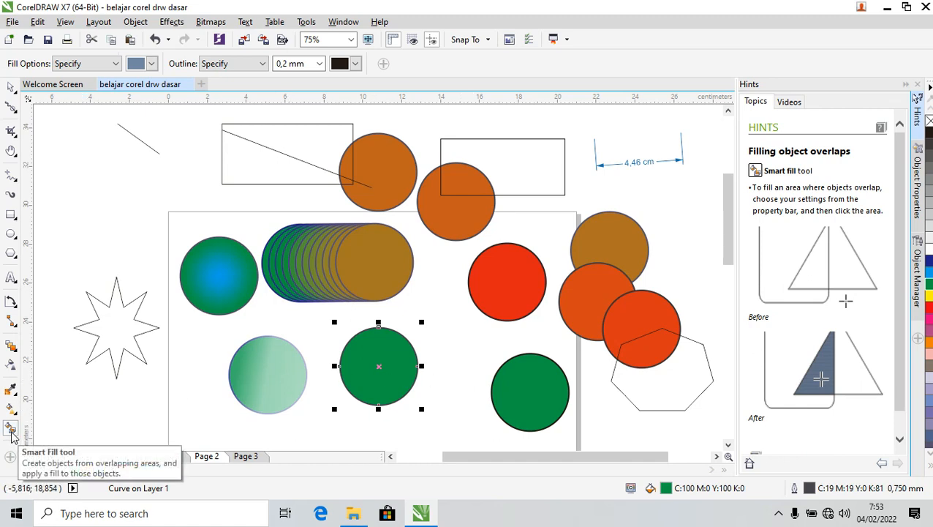
click(380, 366)
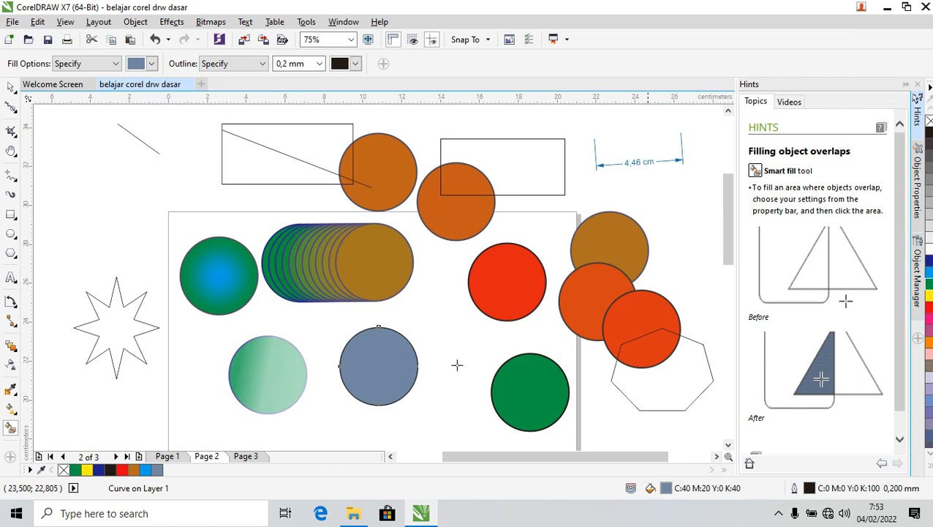
click(11, 86)
click(380, 366)
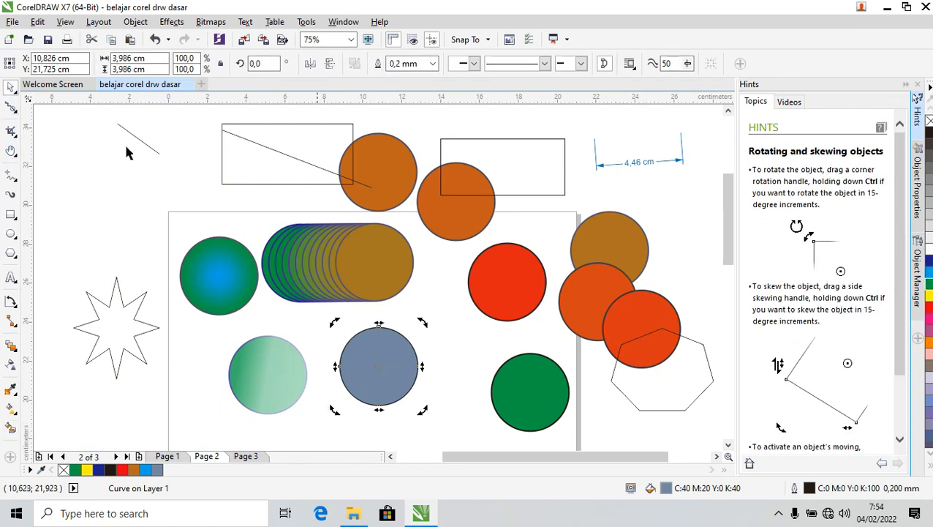
click(487, 354)
click(404, 364)
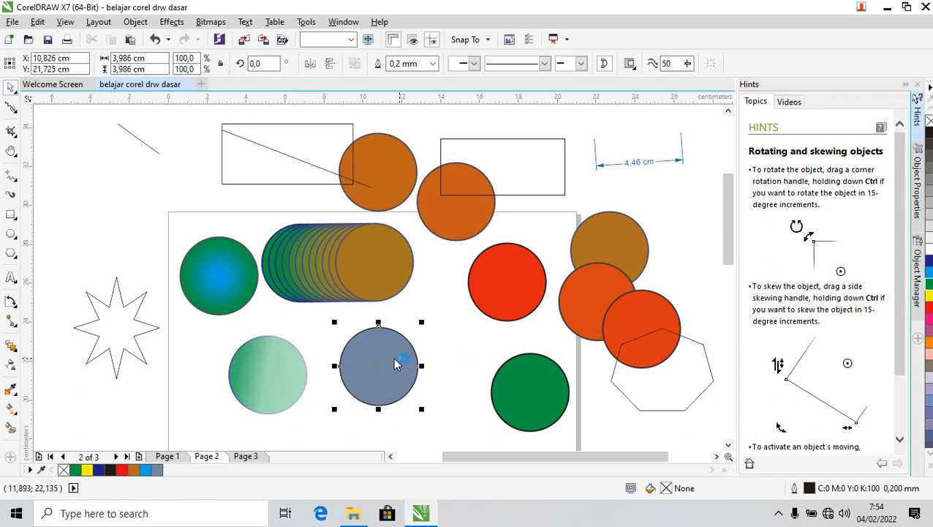
Apply a mesh fill to the blue-gray circle and color its center node orange after trying blue
click(11, 410)
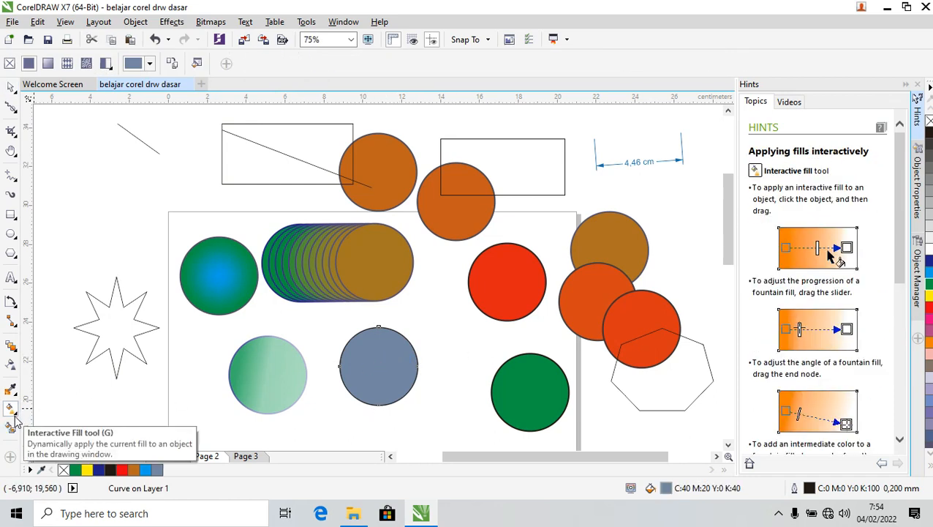
click(14, 413)
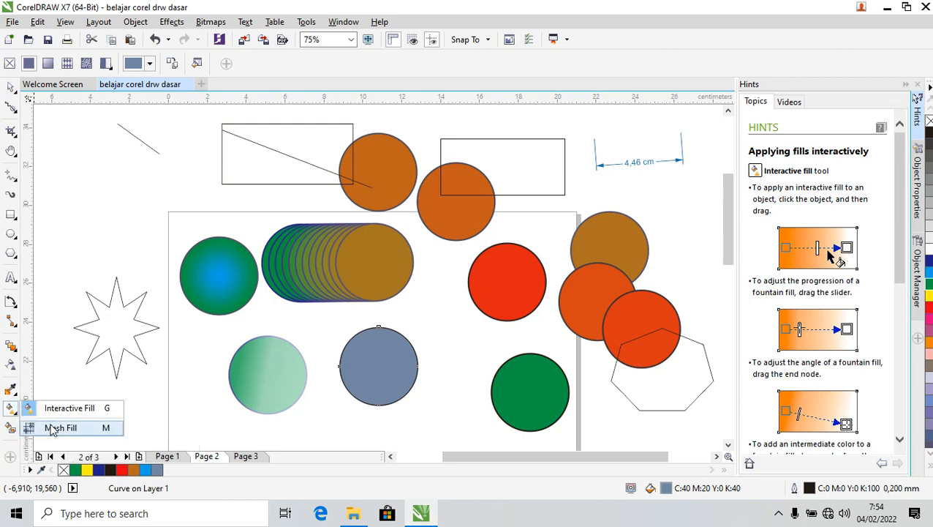
click(48, 427)
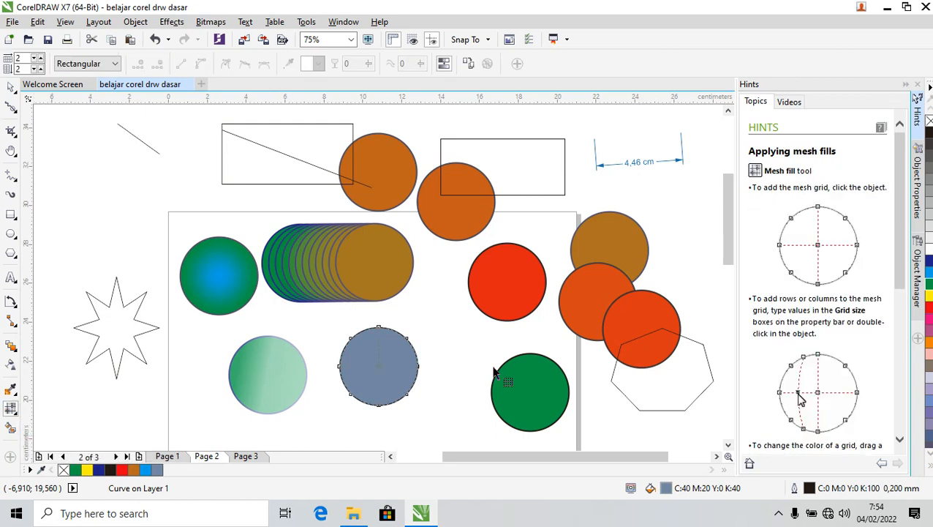
click(376, 363)
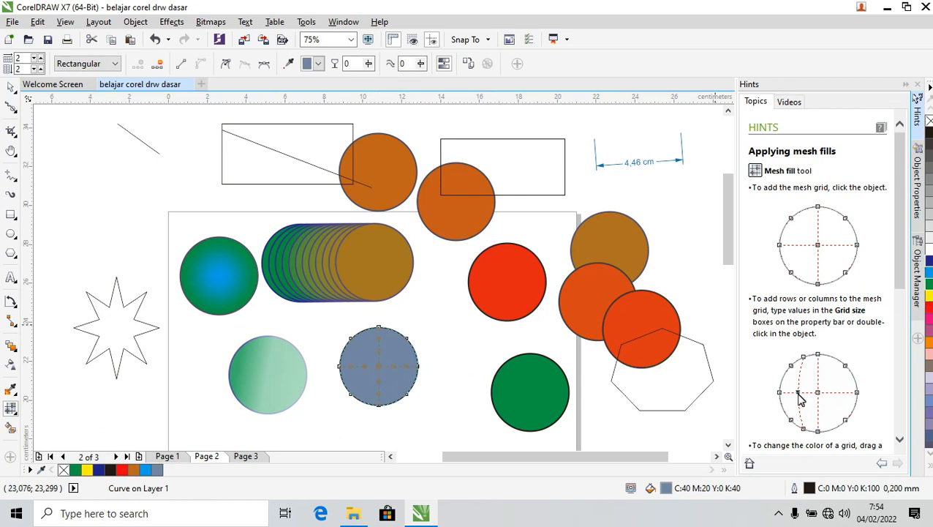
click(927, 269)
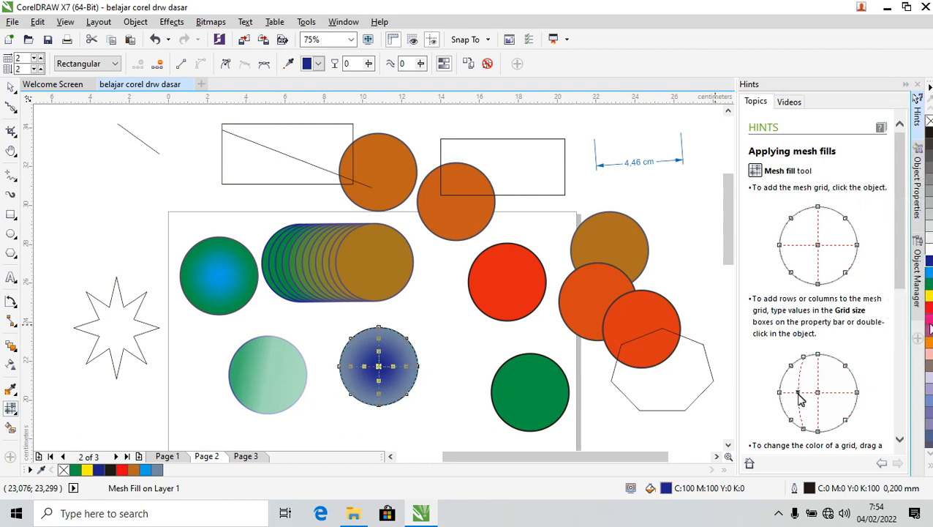
click(929, 343)
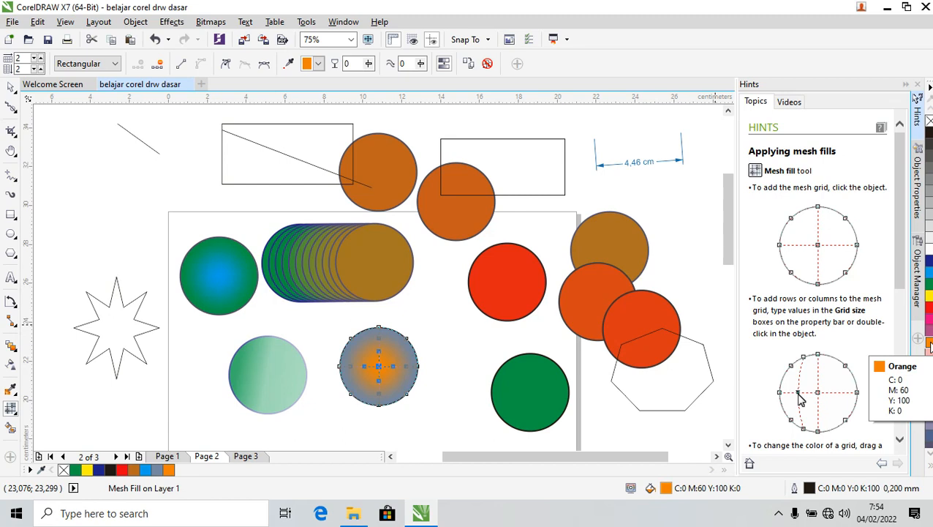
click(11, 87)
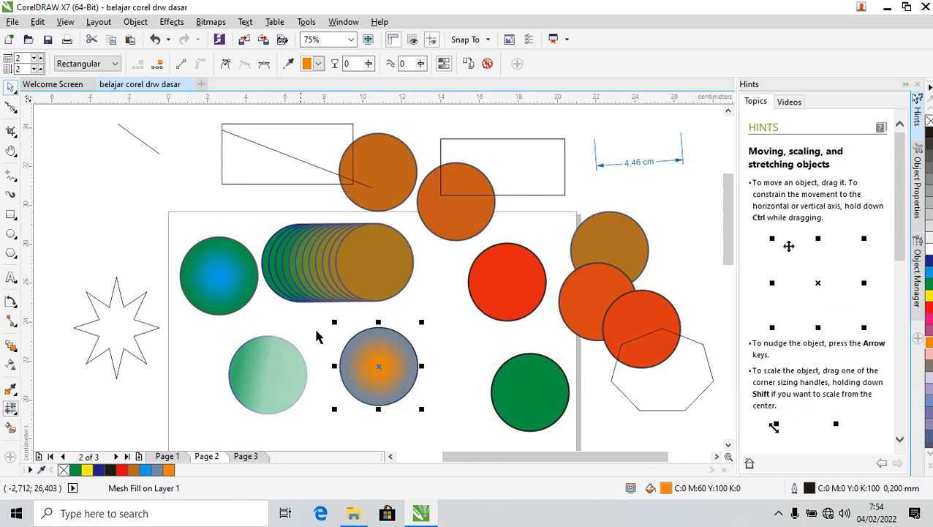
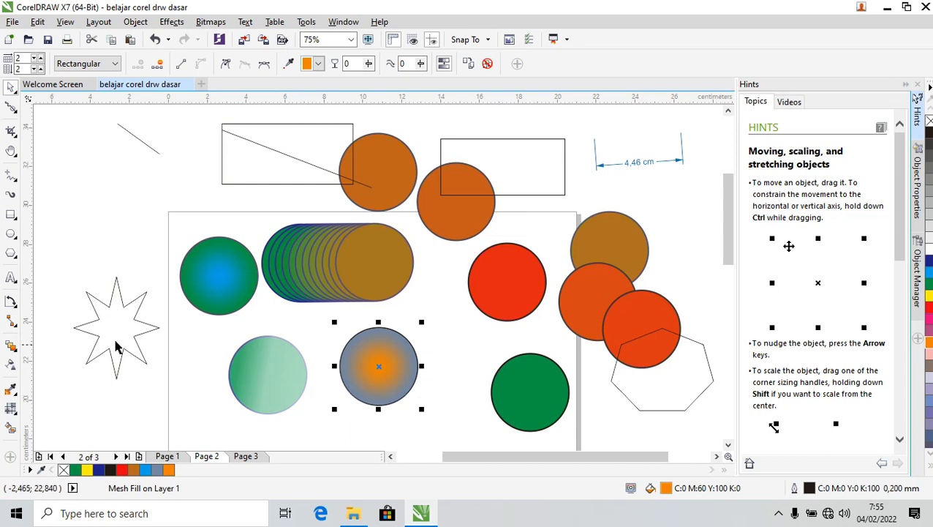
On Page 3, move the eight-pointed star onto the page and shift the upper orange circle toward the upper rectangle beside it
click(244, 456)
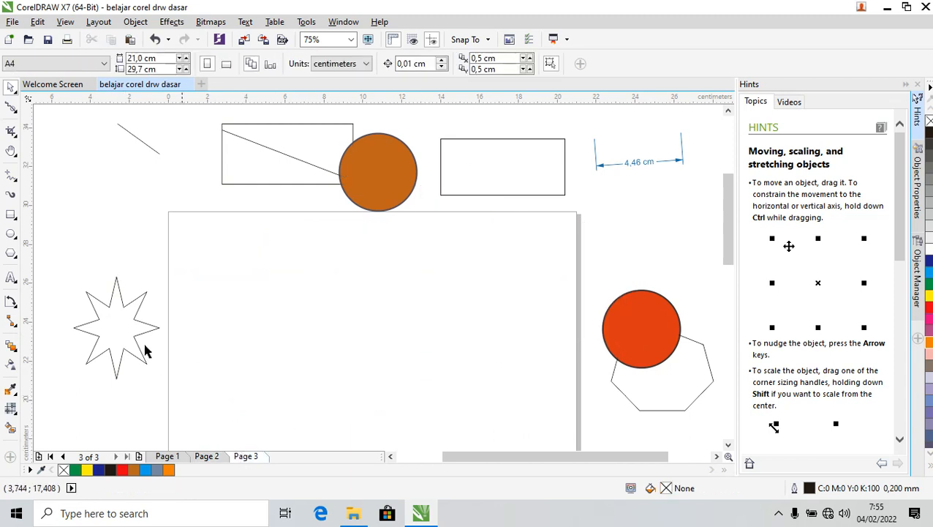
drag(136, 323, 396, 345)
drag(399, 199, 427, 174)
drag(380, 347, 354, 330)
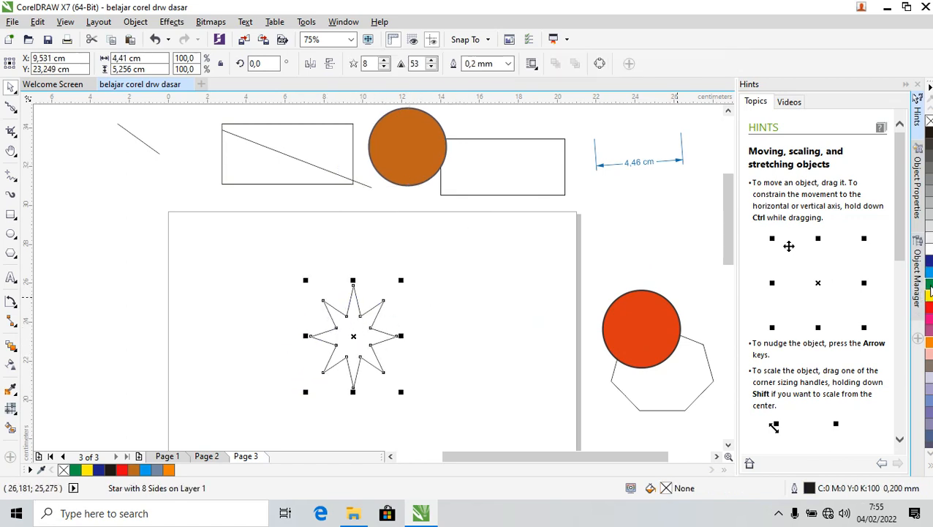
Fill the eight-pointed star with green and set its outline width to 2.0 mm
click(930, 290)
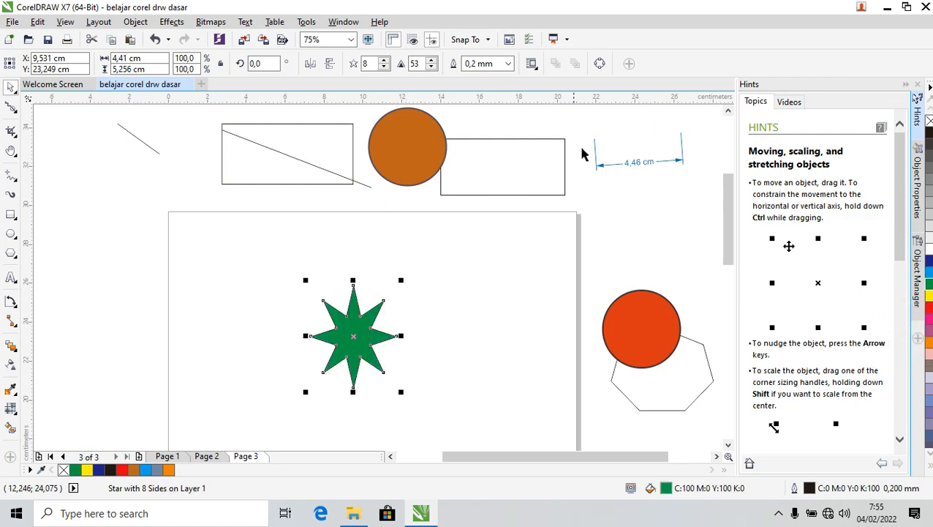
click(509, 64)
click(509, 65)
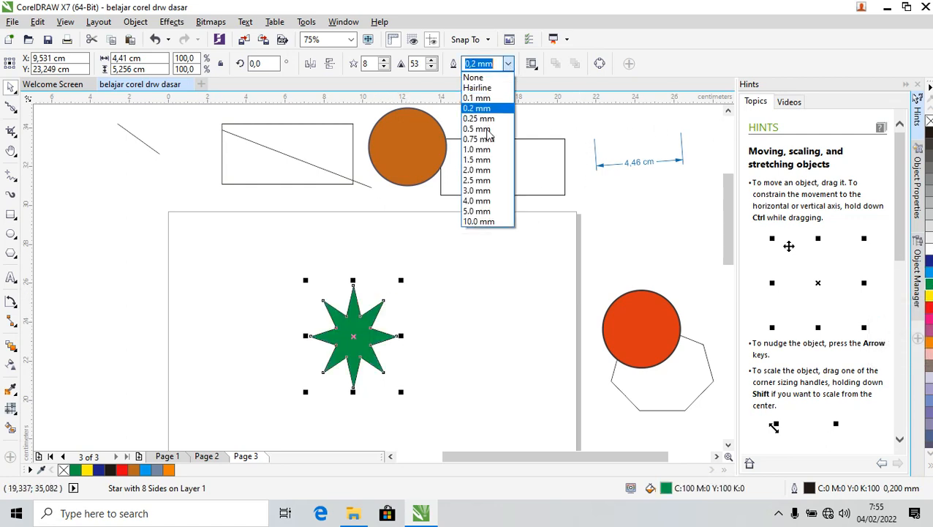
click(475, 169)
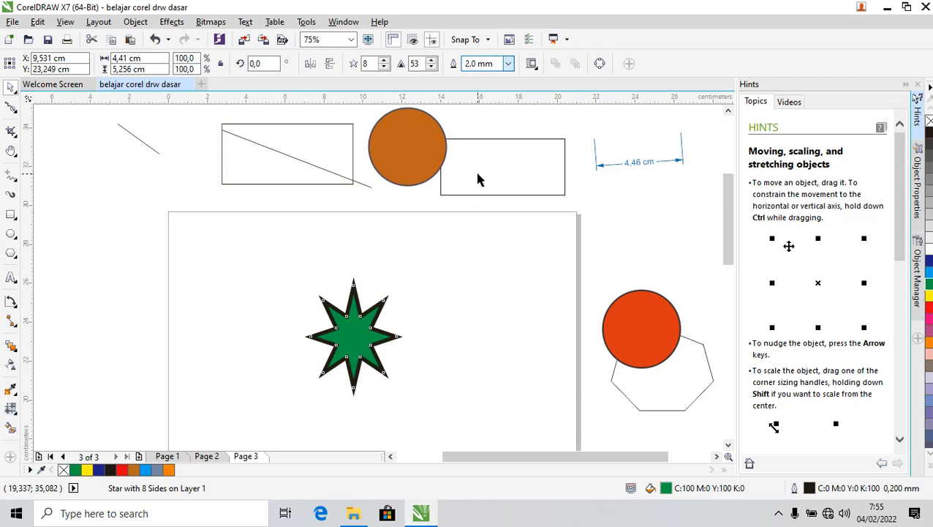
Move the green star slightly upward on the page, to about X 9.07 cm, Y 24.73 cm
click(510, 320)
click(362, 281)
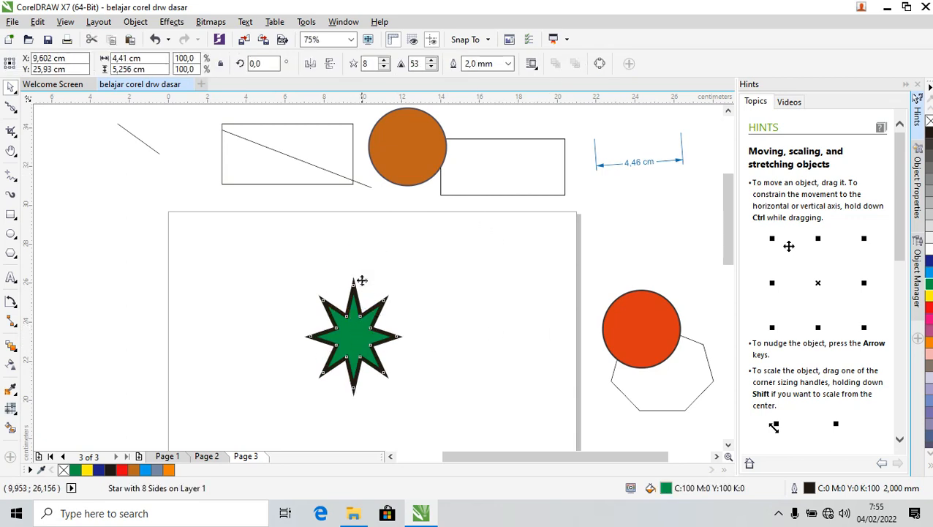
click(494, 304)
click(357, 270)
drag(355, 286, 345, 309)
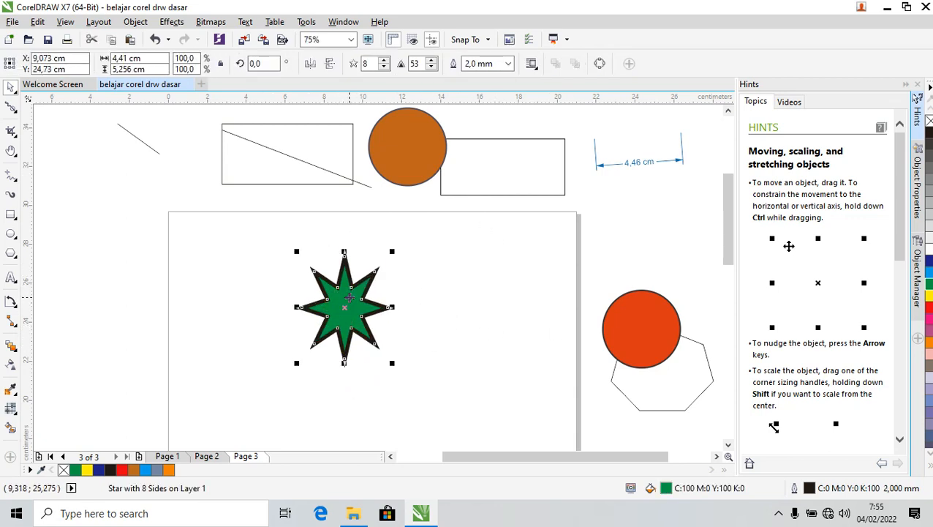
Start saving the drawing and choose New Volume (D:) as the save location
click(14, 22)
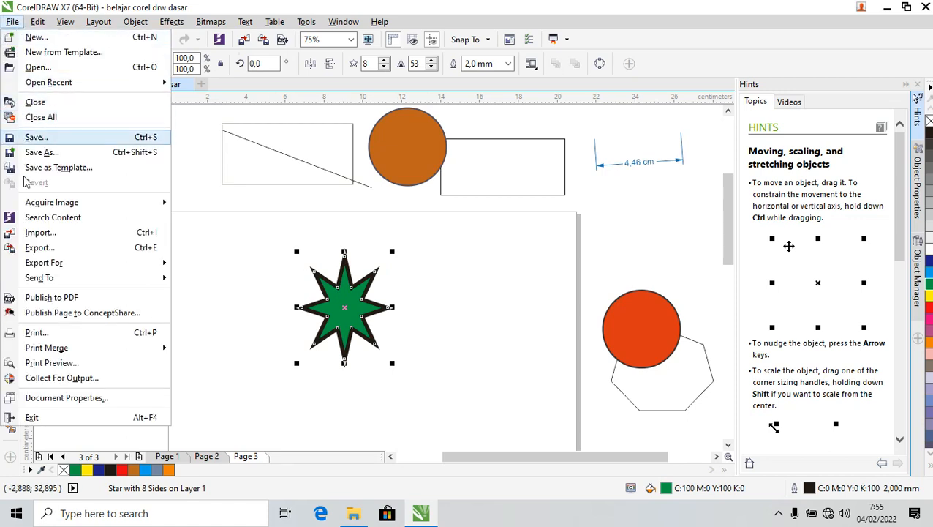
click(91, 141)
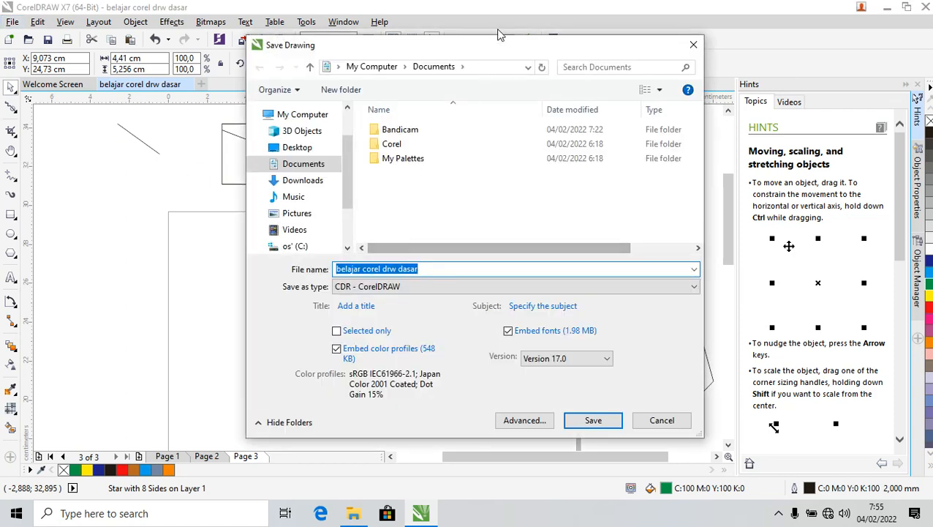
drag(494, 53, 441, 57)
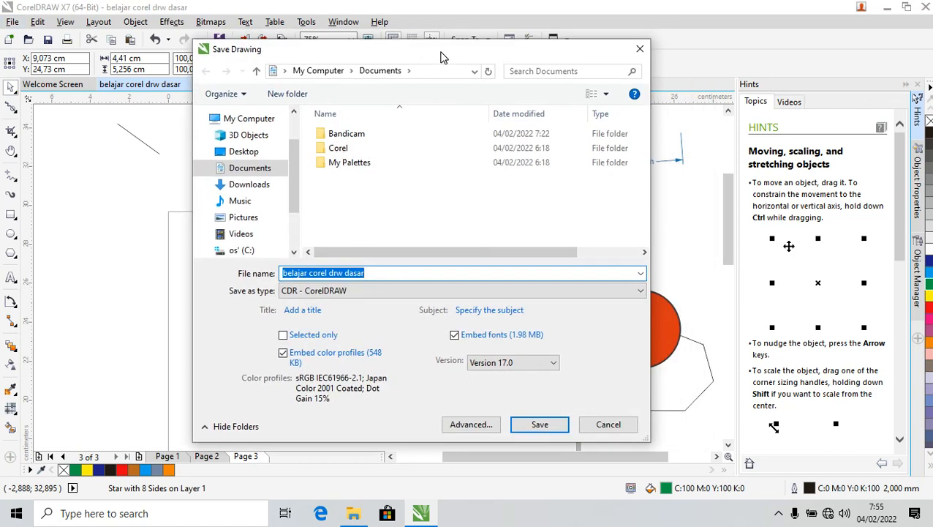
scroll(289, 223, down, 2)
click(284, 212)
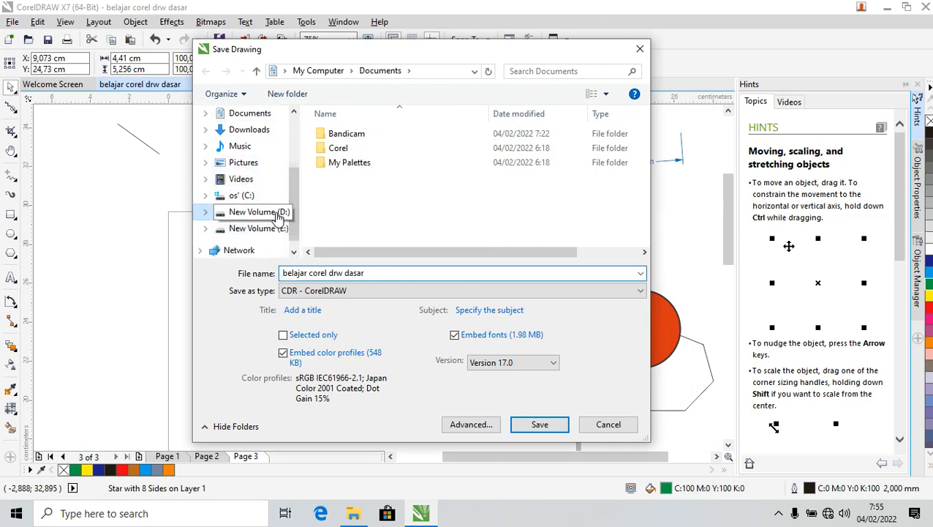
Create a folder named "belajar corel draw x7" on the D: drive
right_click(387, 166)
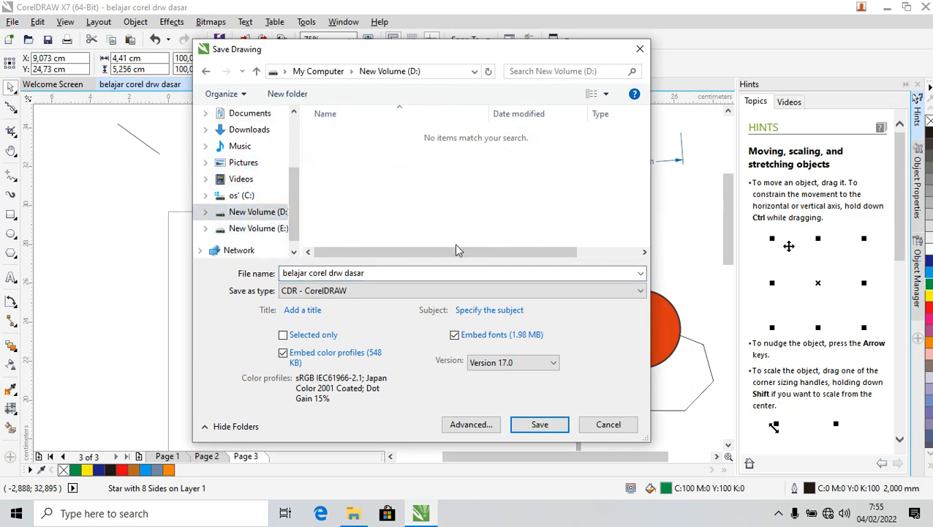
click(508, 347)
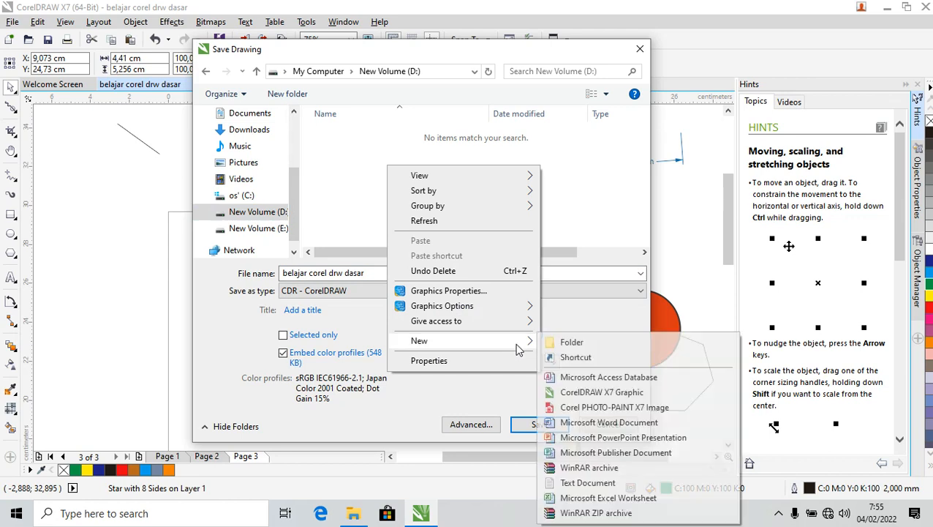
click(570, 343)
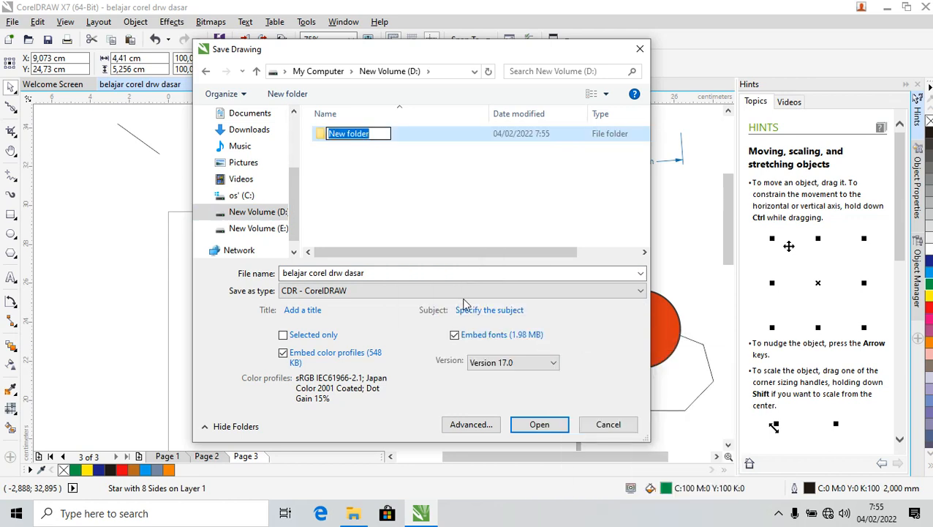
text(belajar)
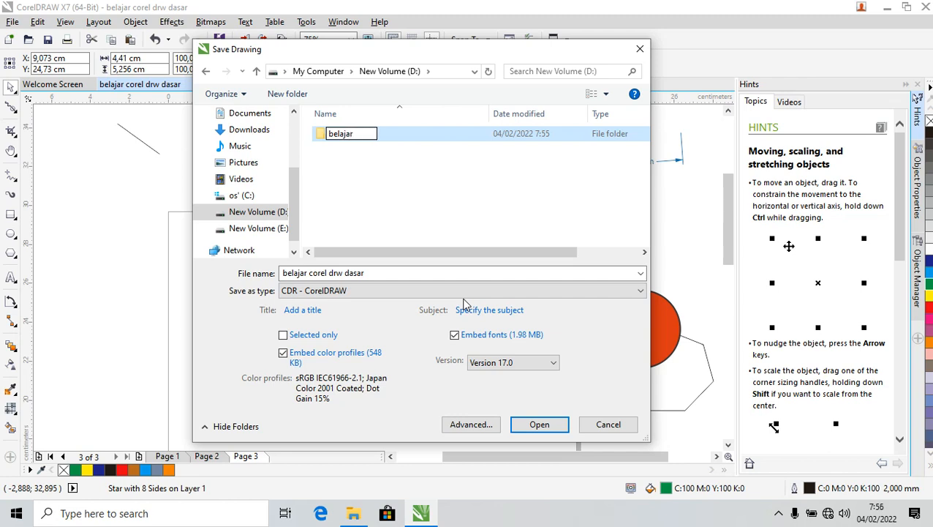
text( corel dra)
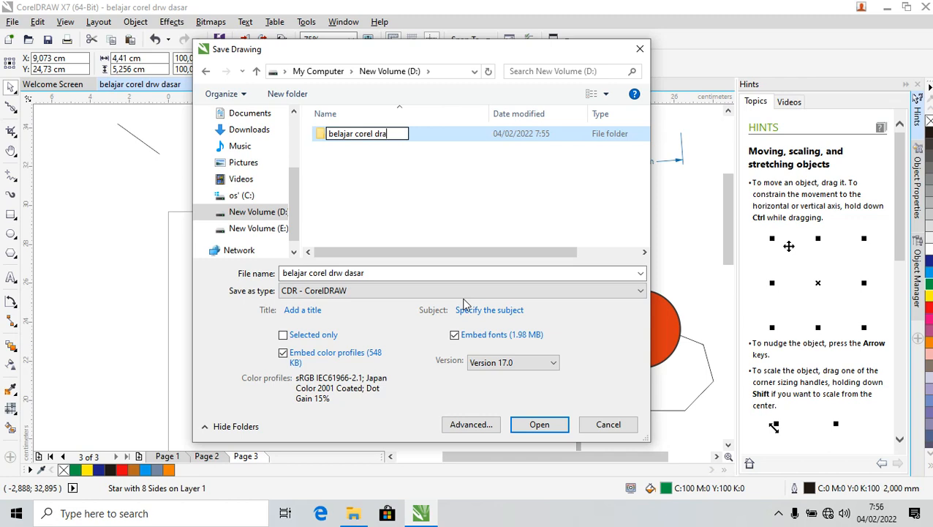
text(w x7)
click(429, 150)
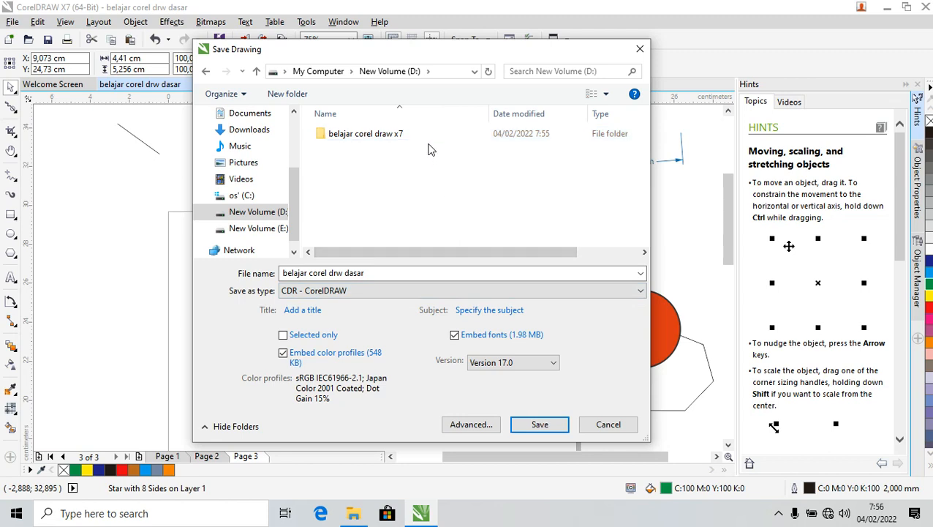
Open the "belajar corel draw x7" folder as the save destination and choose CDR - CorelDRAW as the file type
double_click(391, 133)
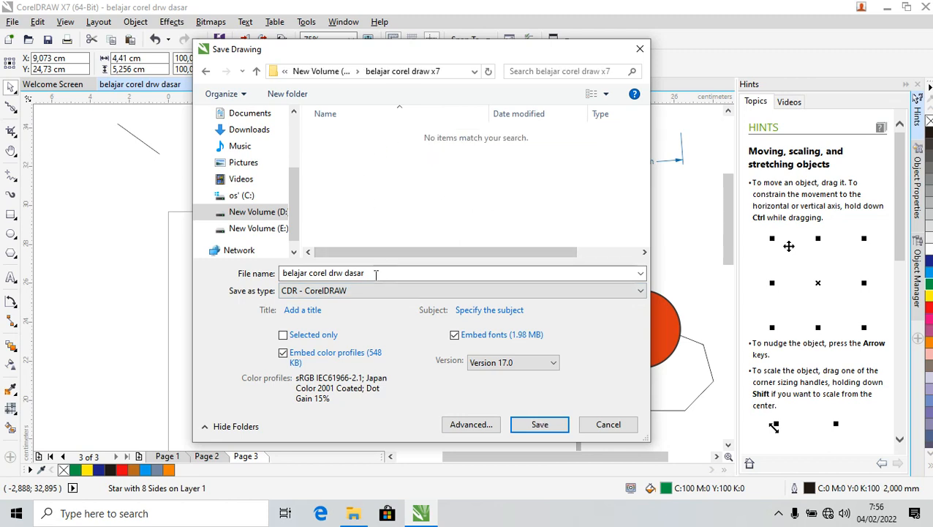
click(390, 273)
click(390, 273)
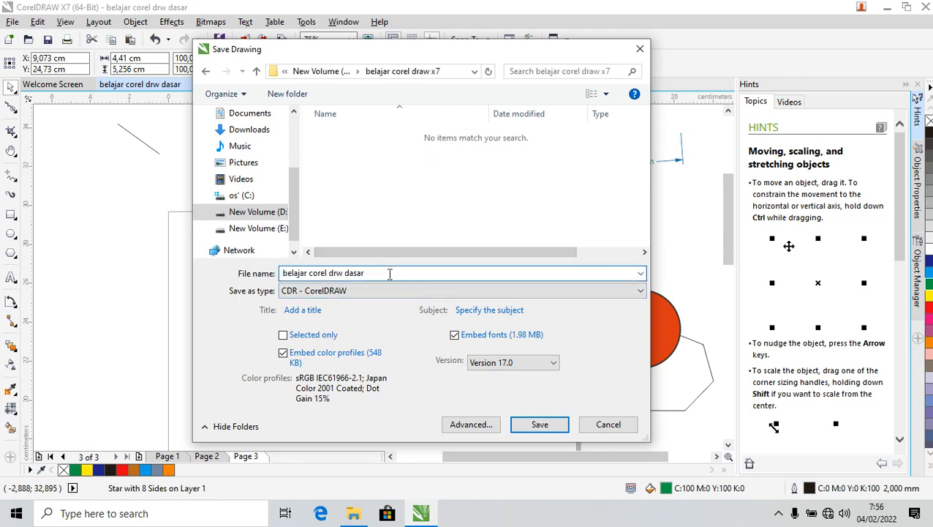
click(377, 291)
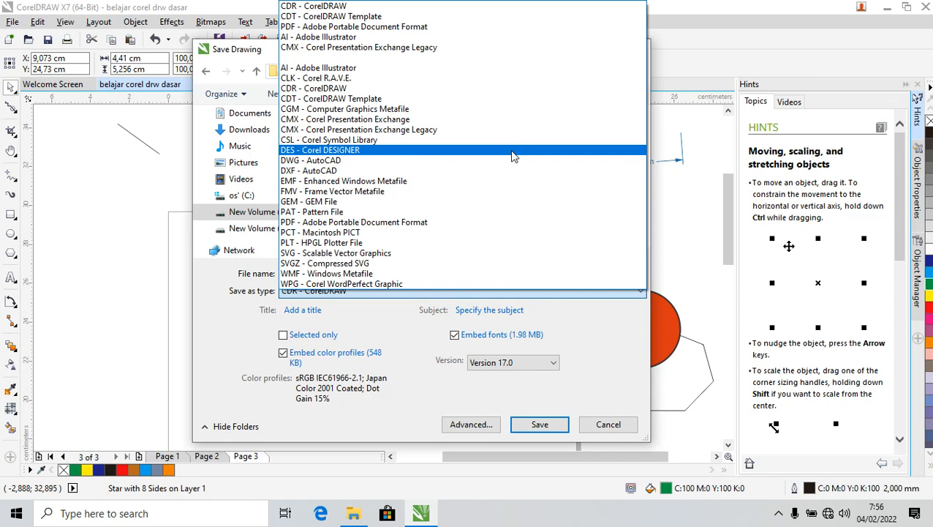
click(460, 6)
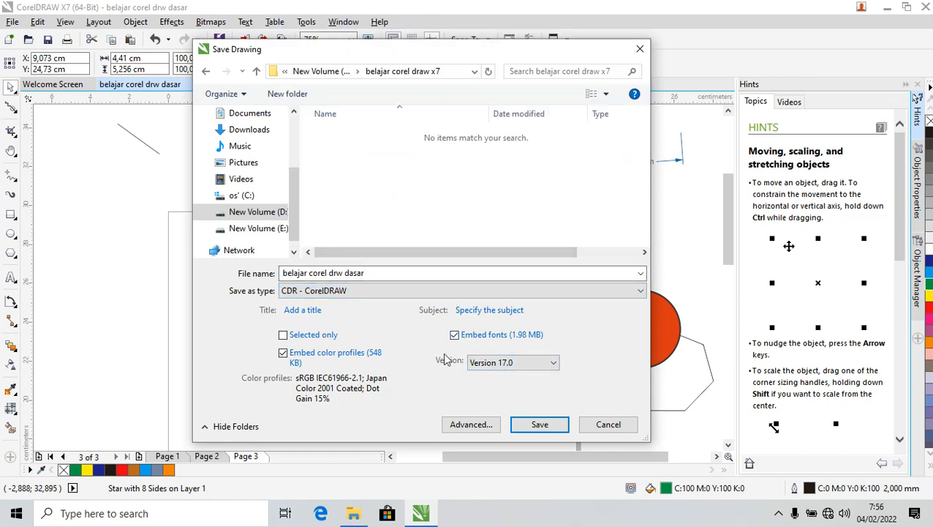
Limit the save to the selected star only and move the save dialog aside to uncover the star
mouse_move(499, 57)
mouse_down()
mouse_move(552, 55)
mouse_move(449, 54)
mouse_up()
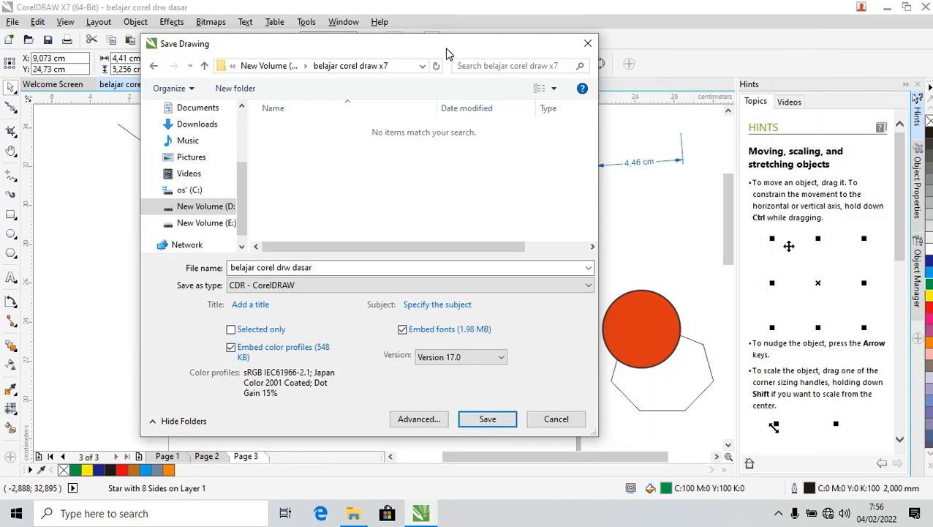
click(264, 333)
drag(389, 45, 677, 151)
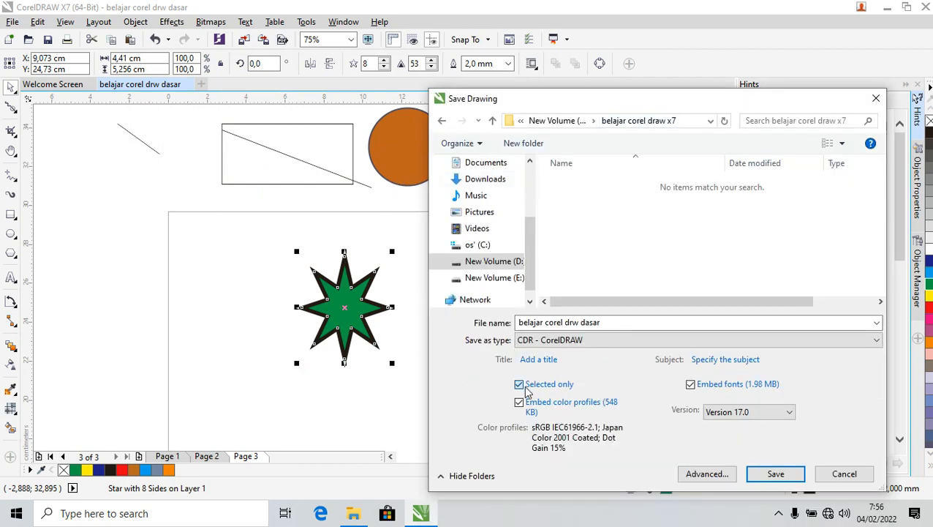
Turn off Selected only and save the whole drawing as "belajar corel drw dasar" in CDR format, Version 17.0
click(524, 388)
drag(582, 88, 528, 91)
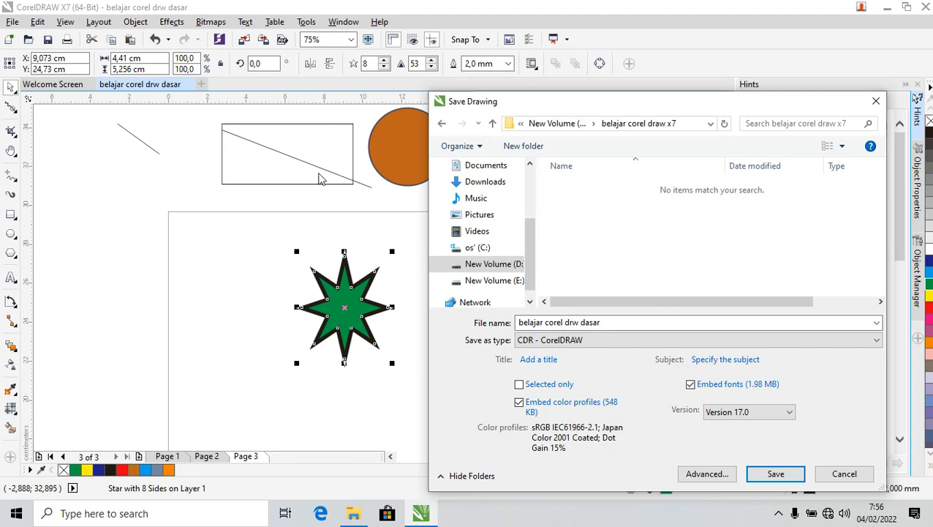
drag(607, 106, 344, 70)
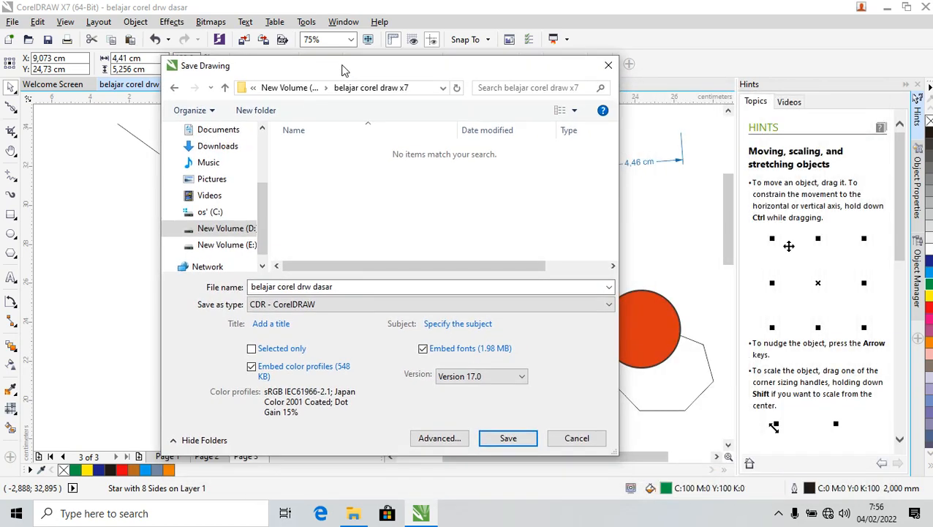
click(354, 304)
click(354, 304)
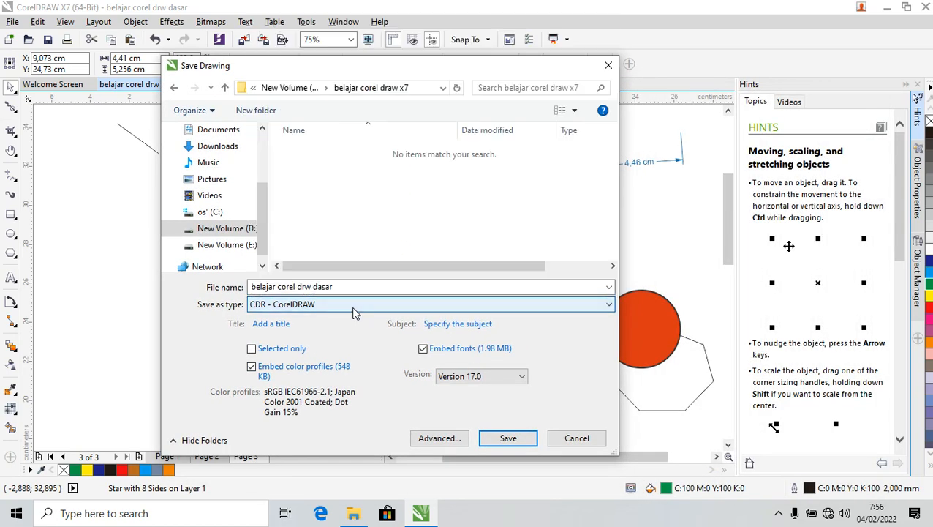
click(522, 377)
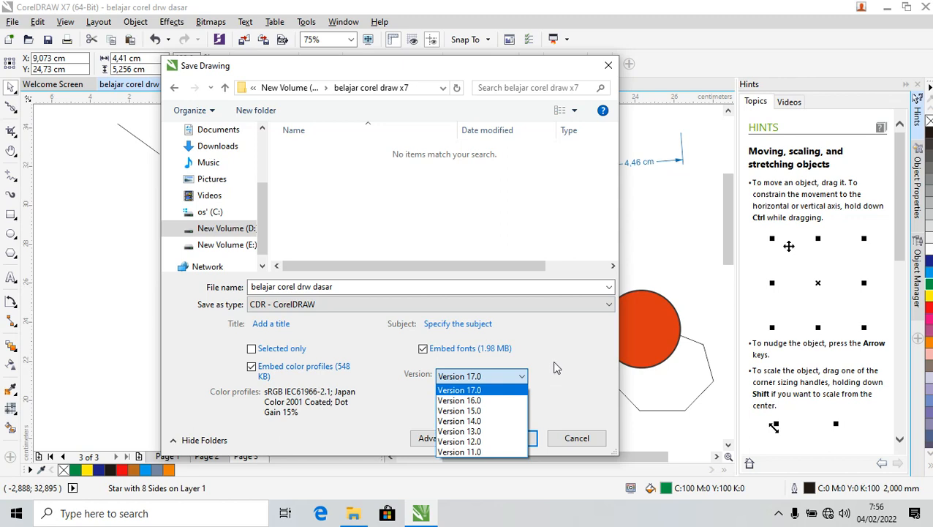
click(554, 367)
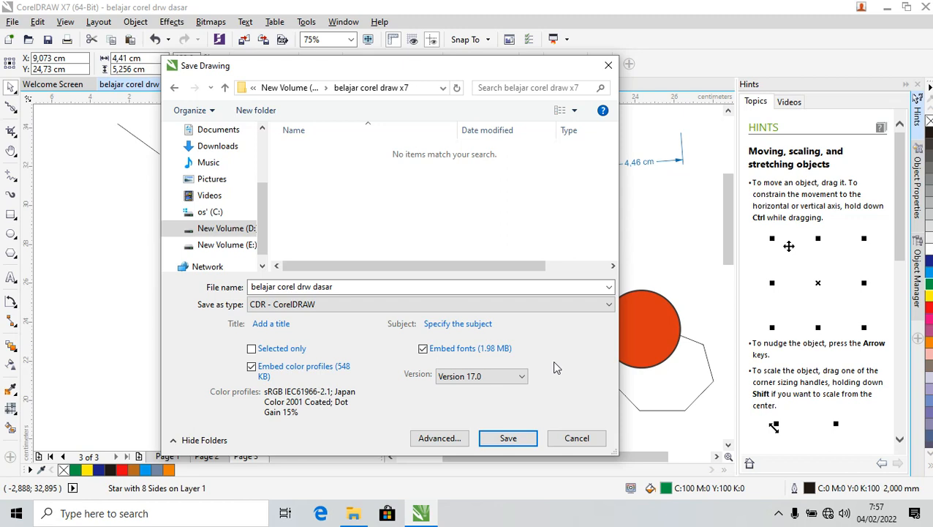
click(518, 439)
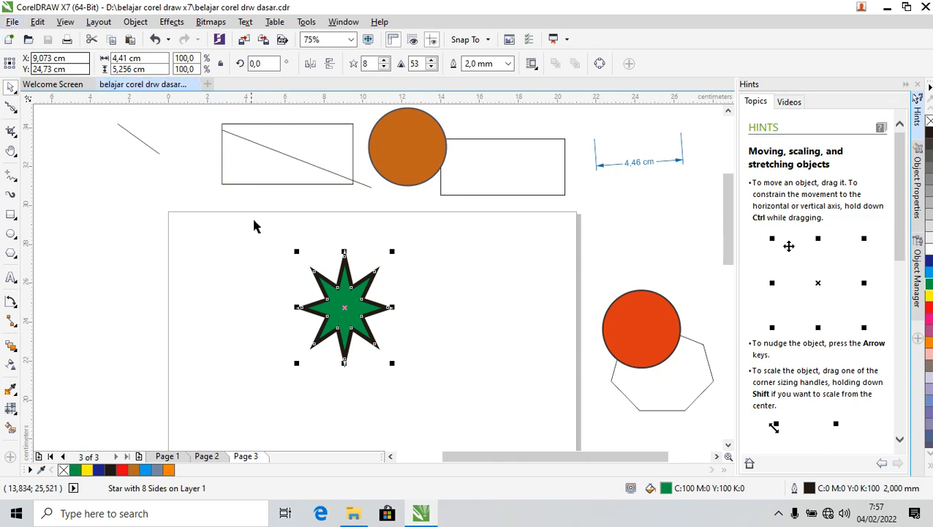
Start exporting the selected star and choose New Volume (D:) as the destination
click(13, 22)
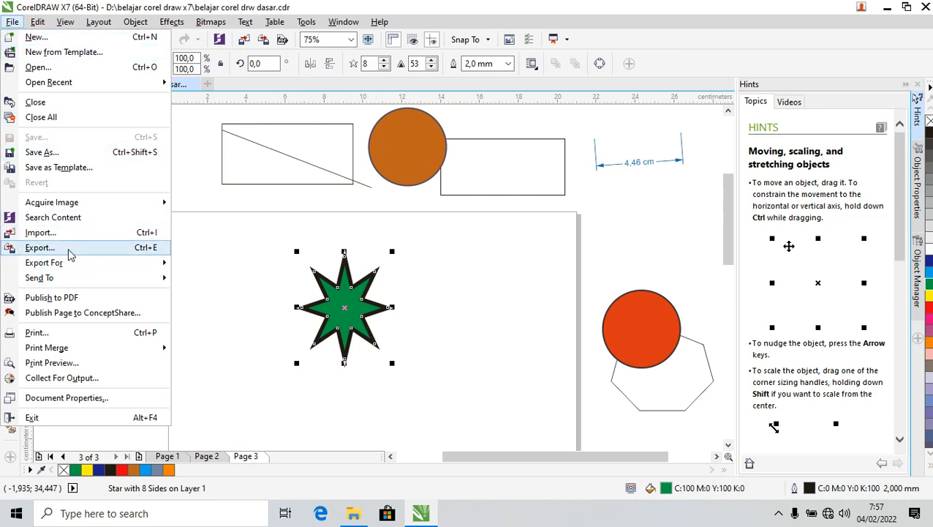
click(40, 247)
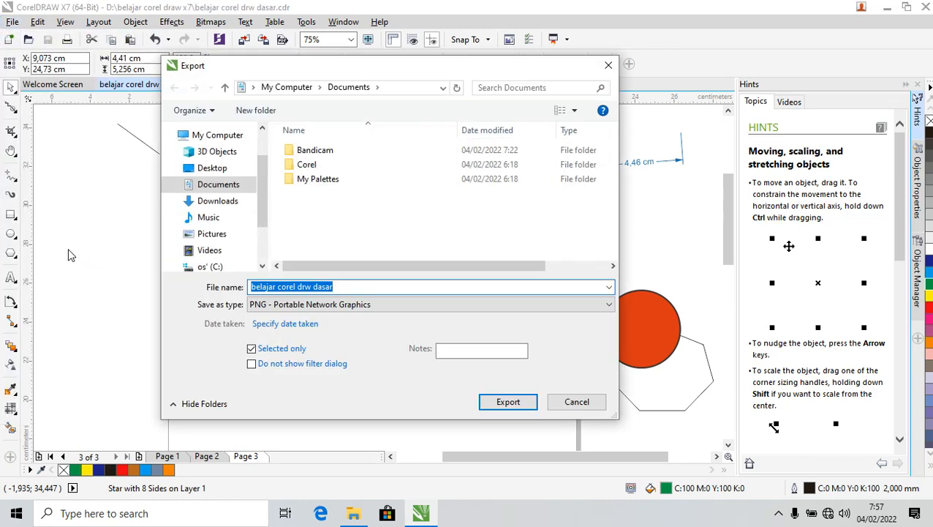
click(260, 249)
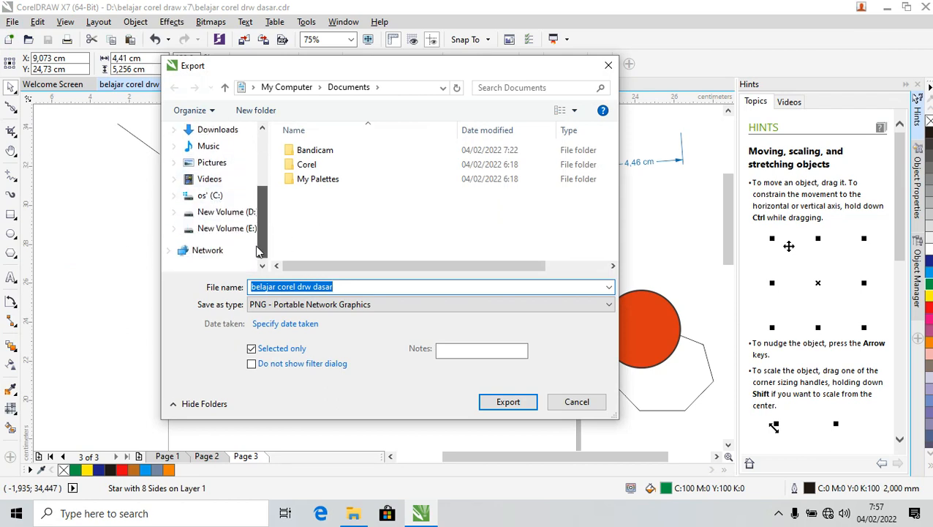
click(245, 228)
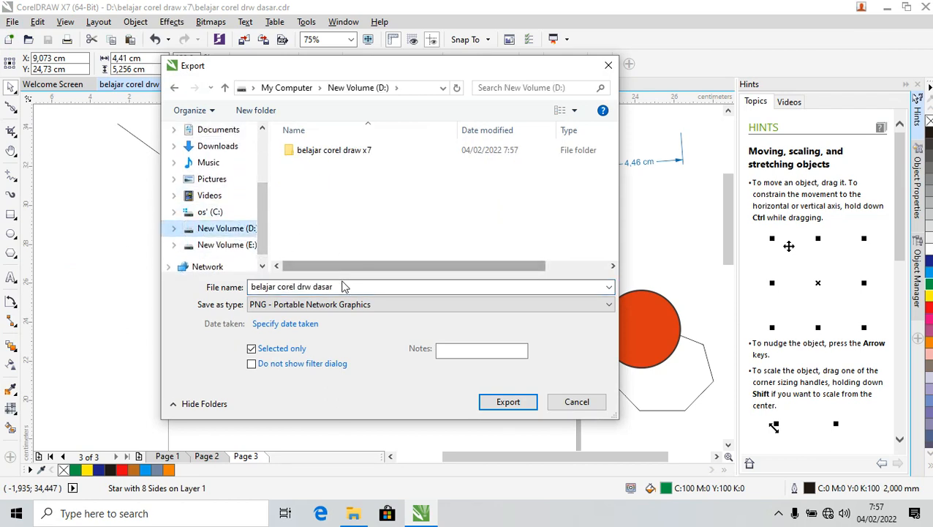
Choose JPG - JPEG Bitmaps as the export type with Selected only enabled and proceed to the JPEG export settings
click(344, 287)
click(368, 310)
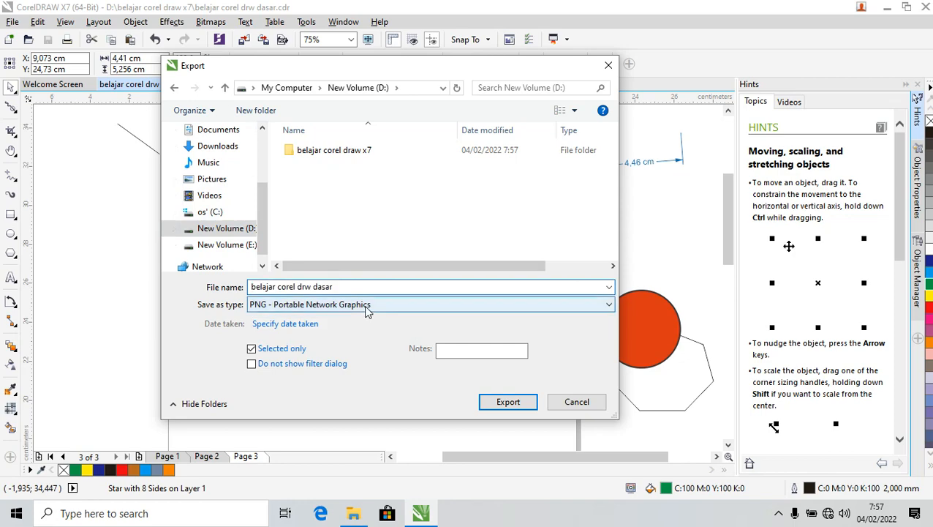
click(368, 306)
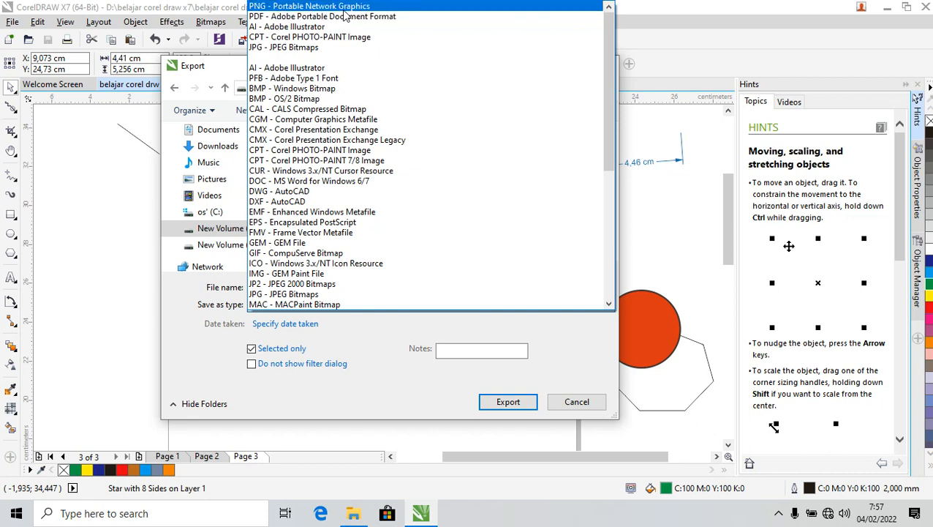
click(326, 48)
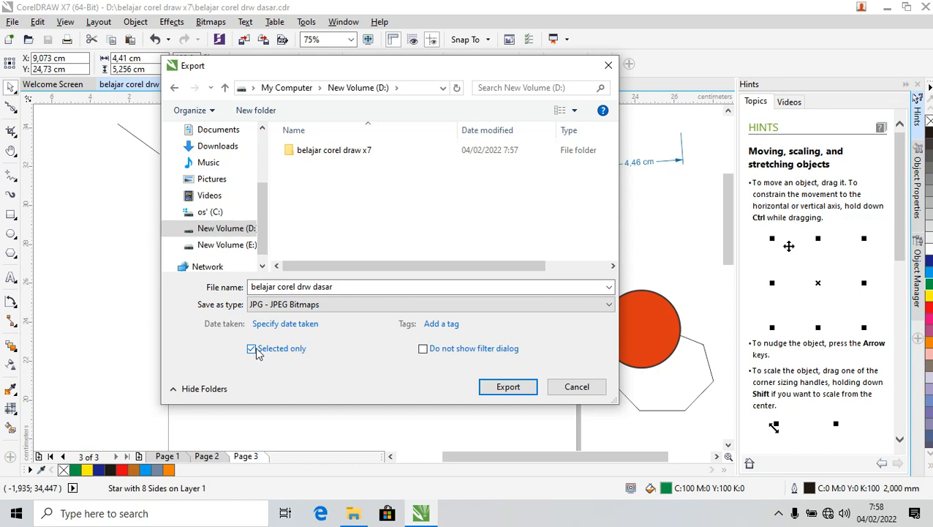
click(515, 392)
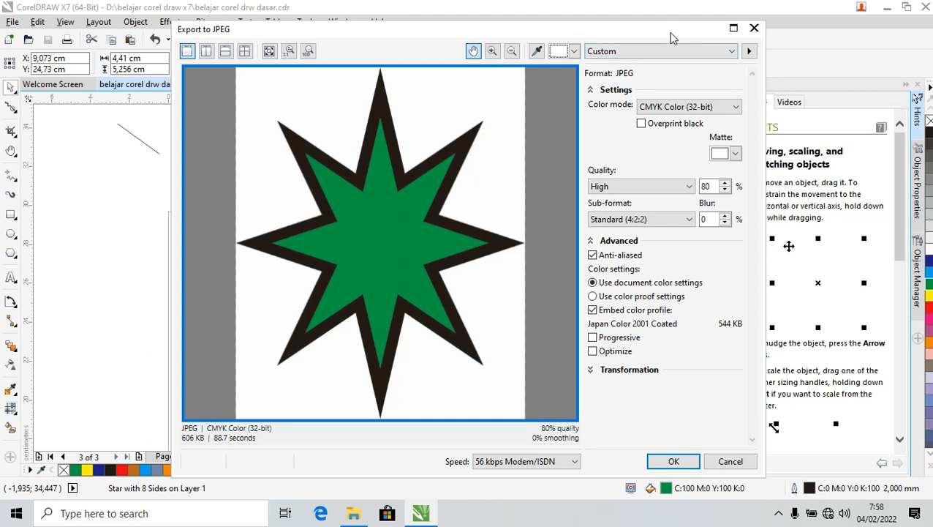
Use the CMYK Color (32-bit) color mode in the JPEG settings and complete the export of the star
drag(669, 32, 599, 33)
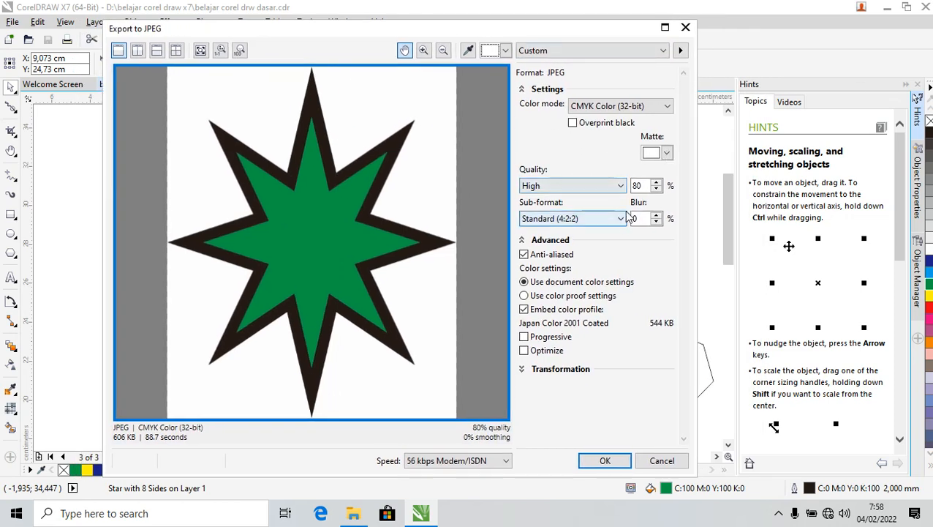
click(666, 109)
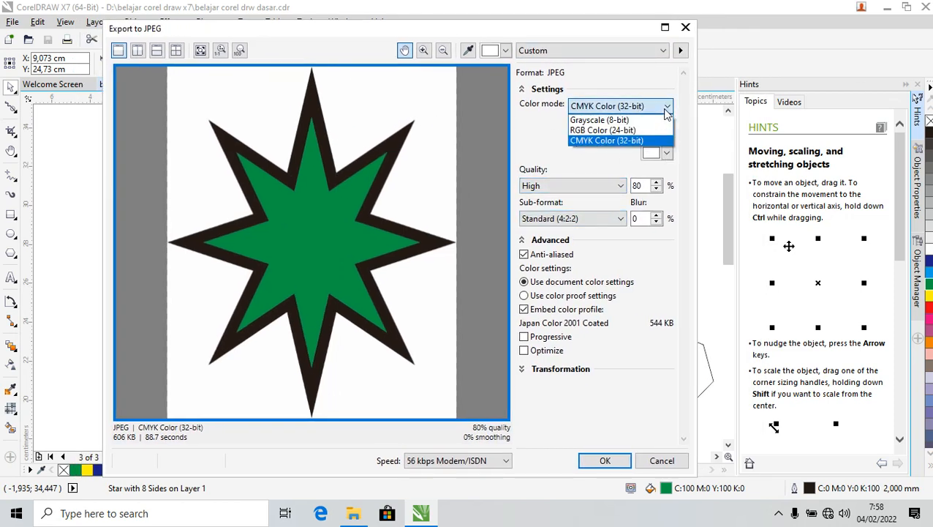
click(629, 140)
click(647, 89)
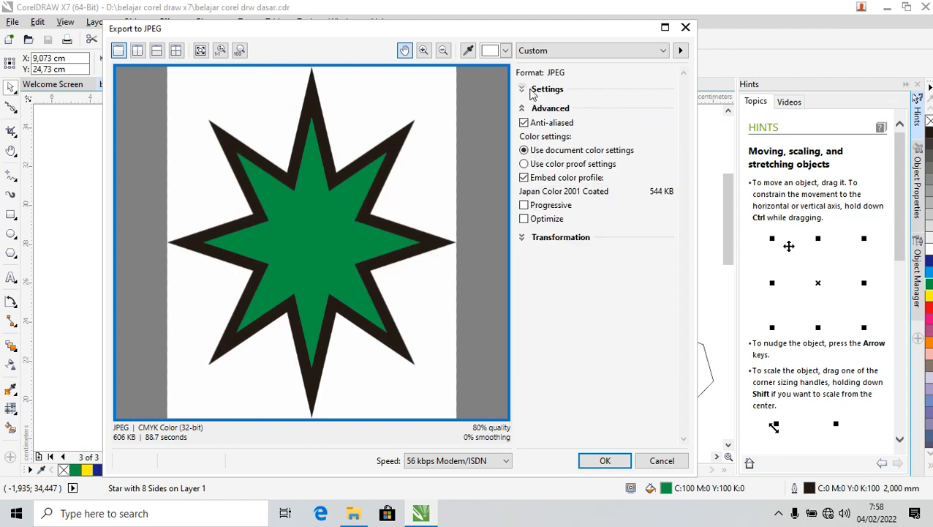
click(521, 89)
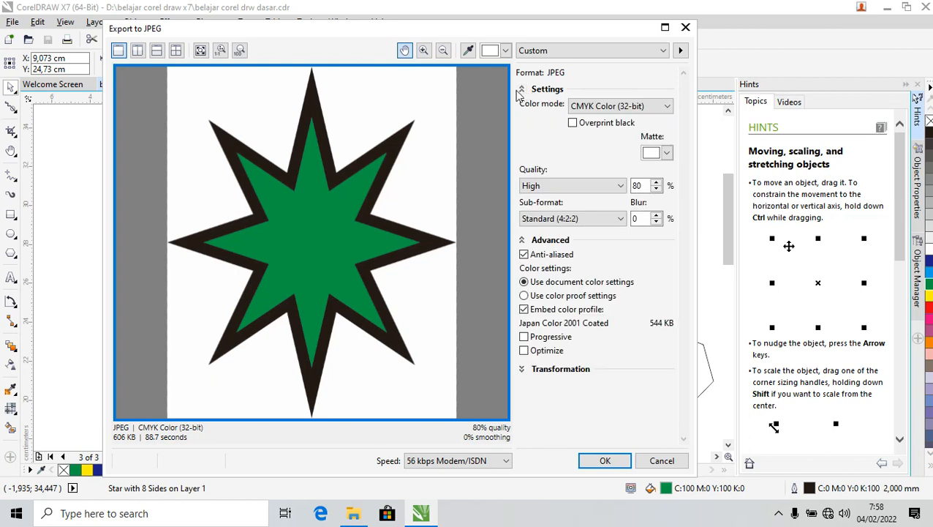
click(648, 109)
click(651, 90)
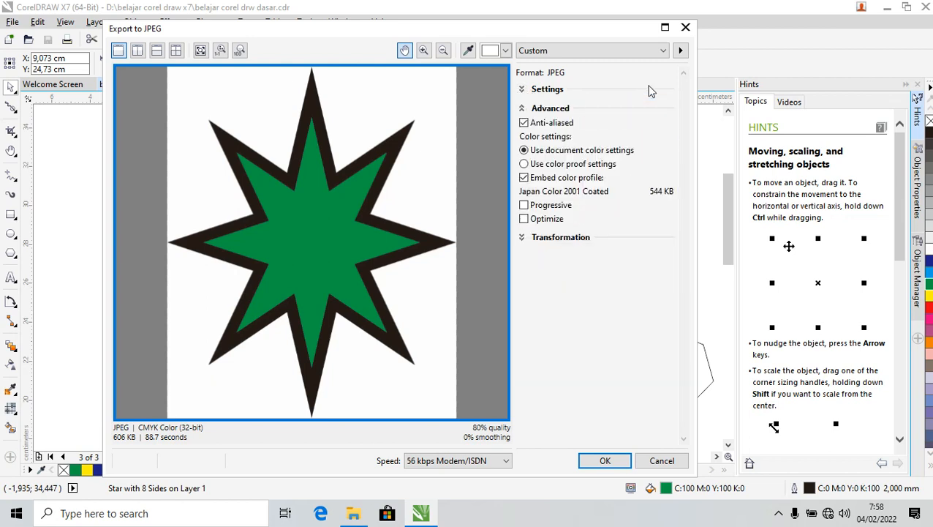
click(614, 89)
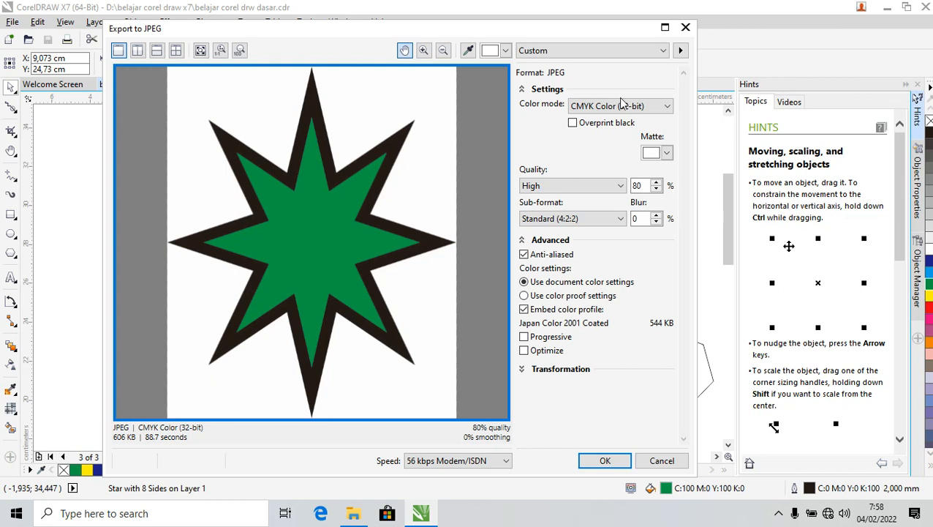
click(670, 109)
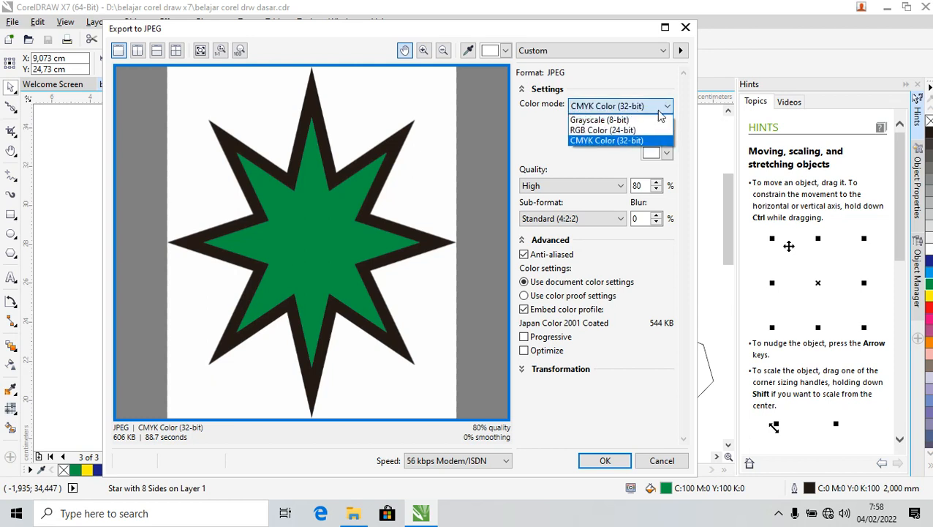
click(644, 79)
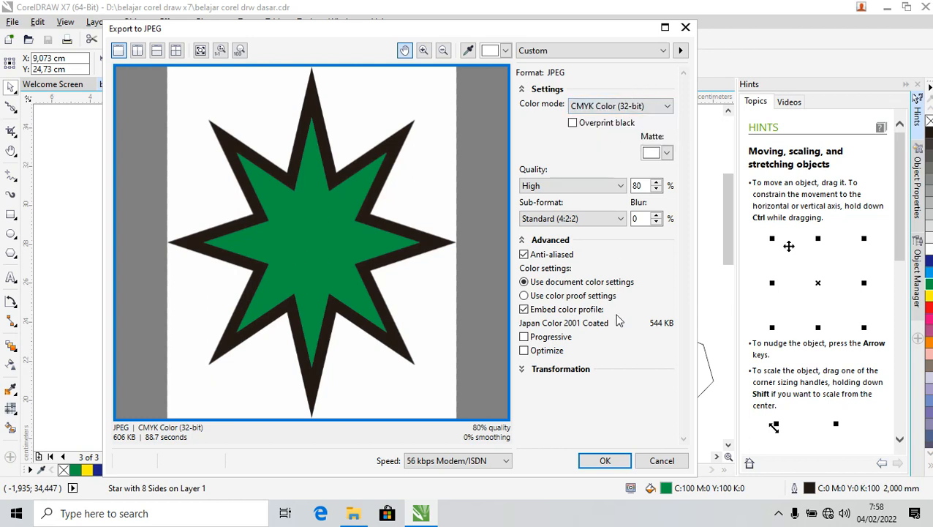
click(604, 460)
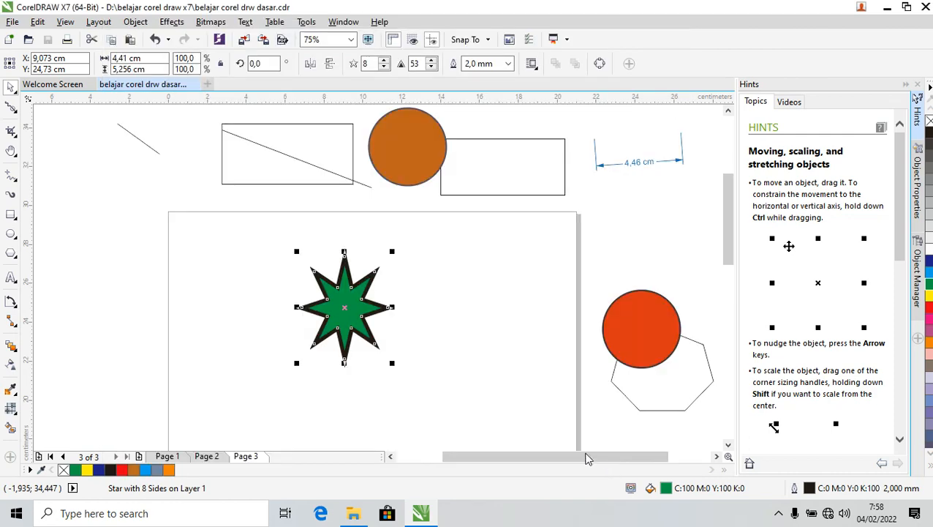
Switch to File Explorer and locate the exported "belajar corel drw dasar" image on New Volume (D:)
click(353, 513)
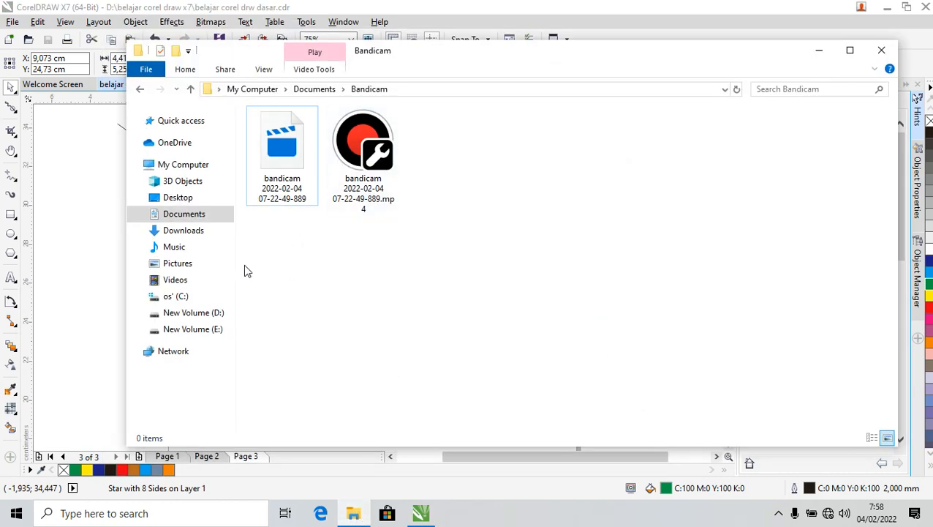
click(209, 329)
click(214, 315)
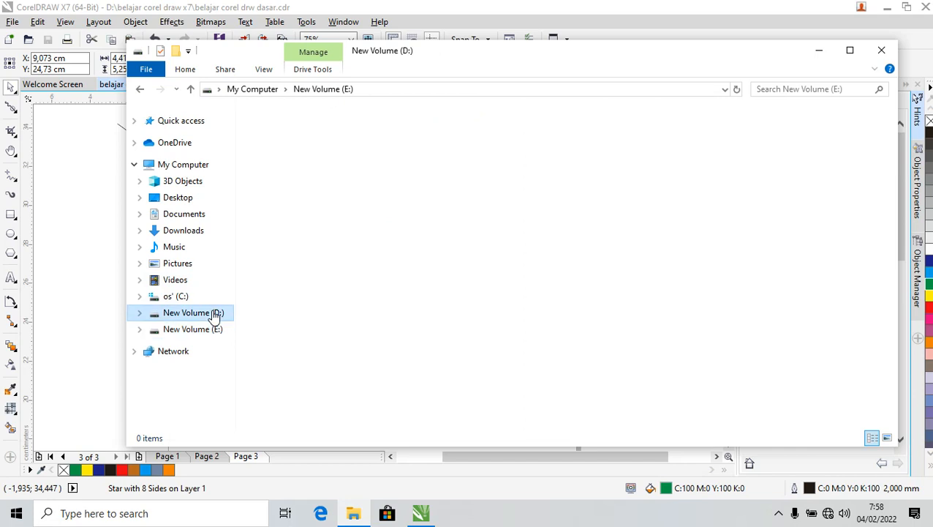
click(372, 175)
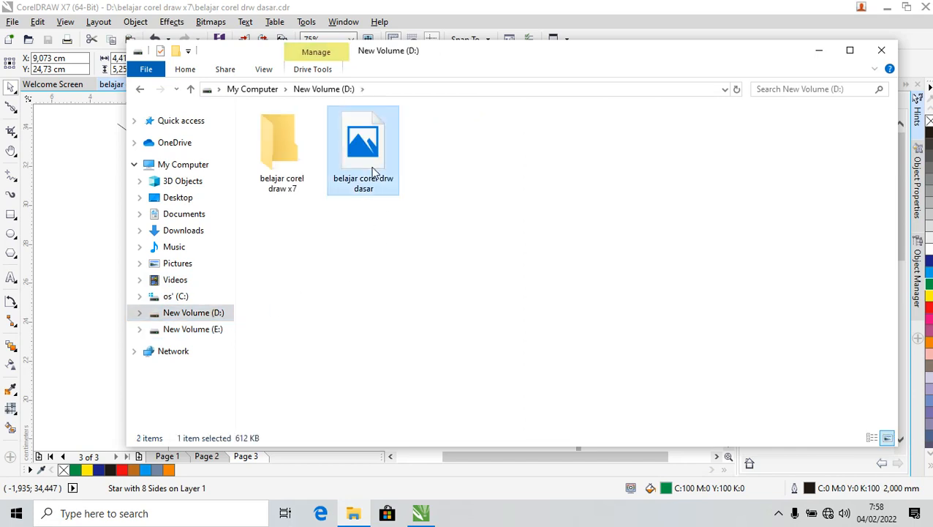
Open the exported star image with Photos and make Photos the default app for .jpg files
right_click(370, 170)
click(421, 84)
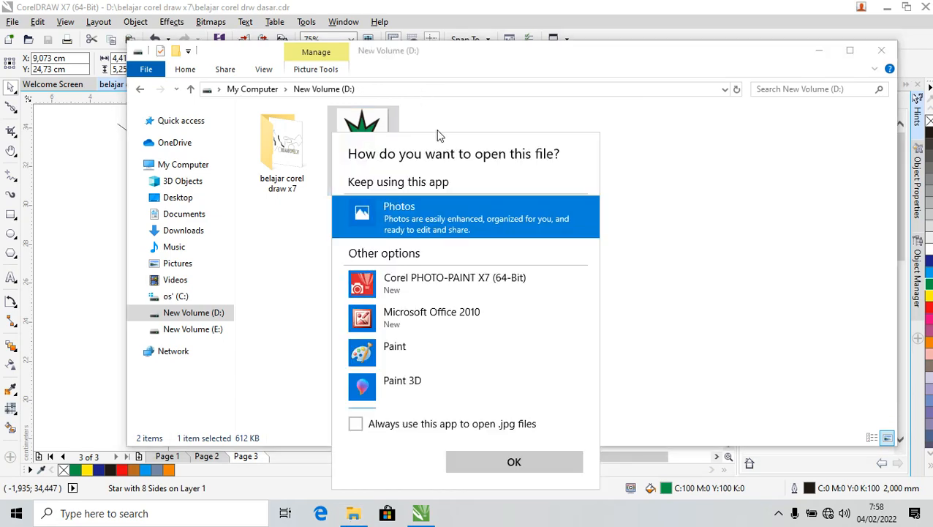
click(421, 427)
click(516, 466)
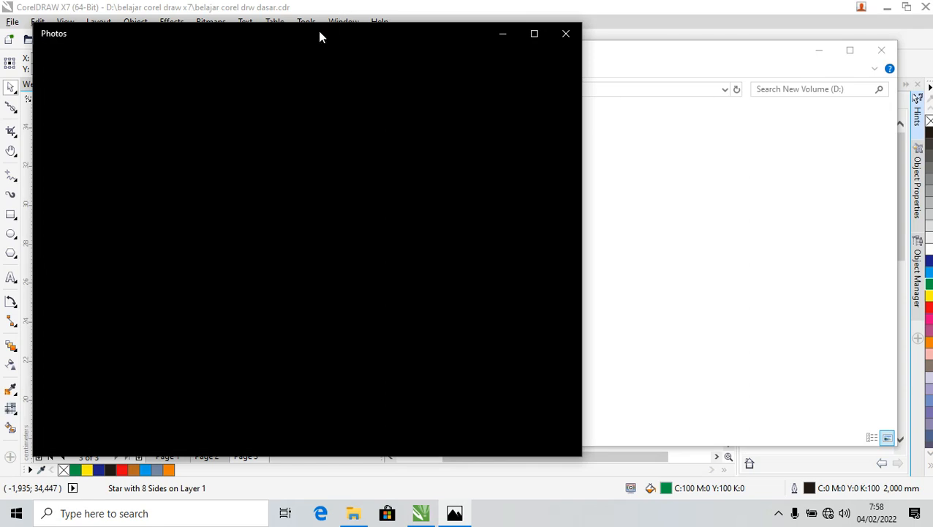
Compare the exported star image in Photos with the star in the drawing and close the image viewer
drag(319, 37, 453, 44)
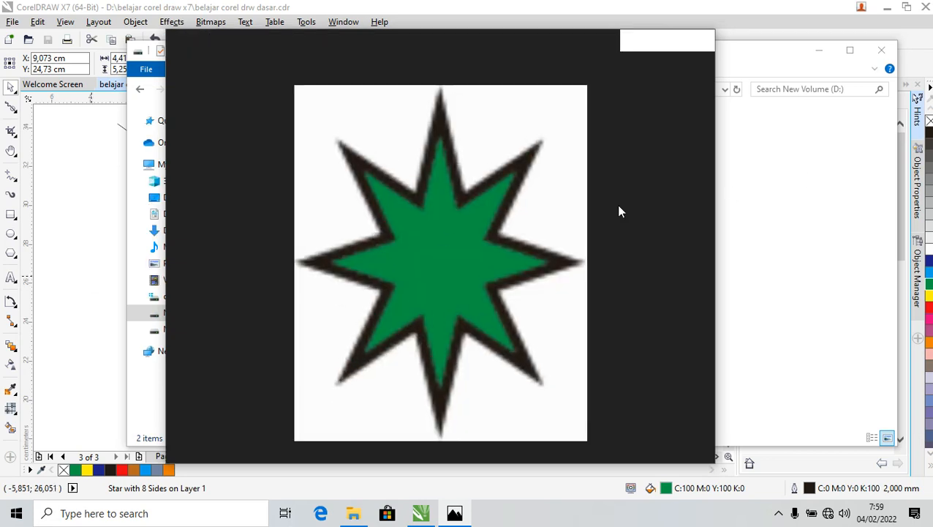
click(490, 26)
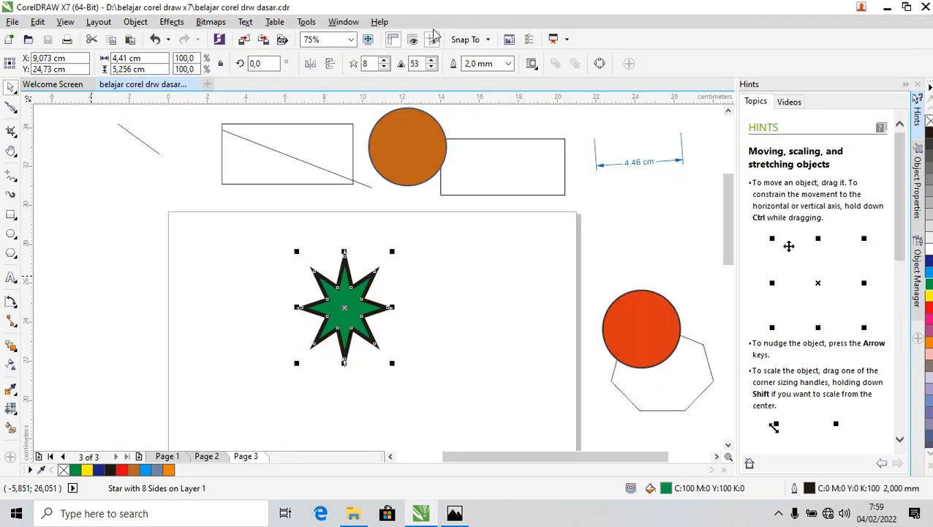
click(455, 515)
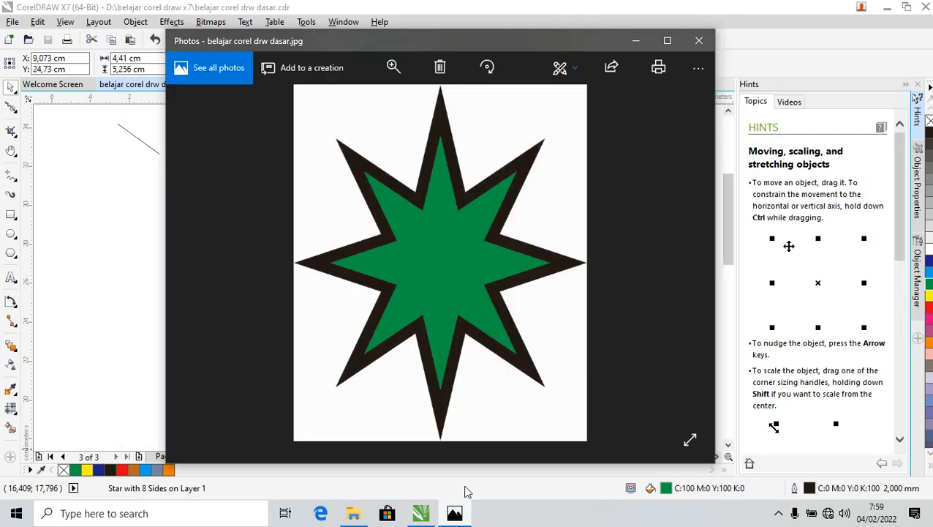
drag(522, 54, 432, 49)
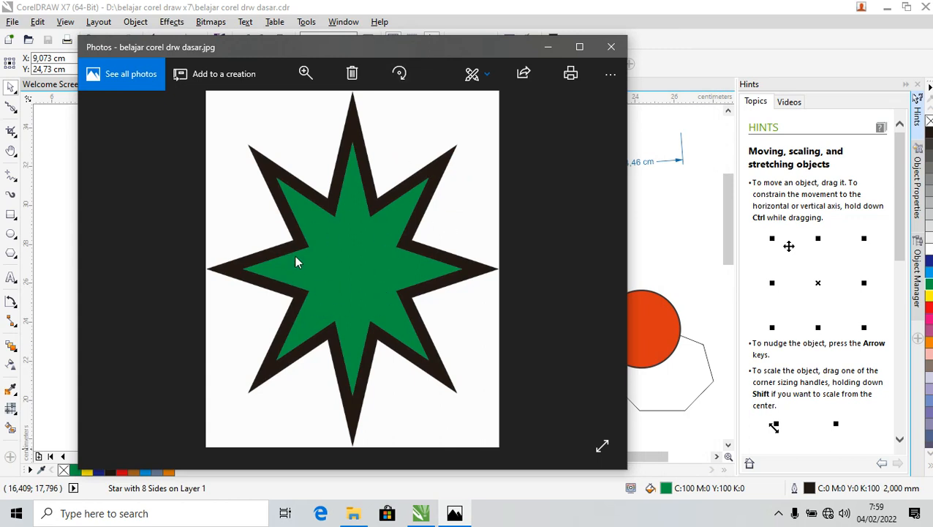
click(612, 48)
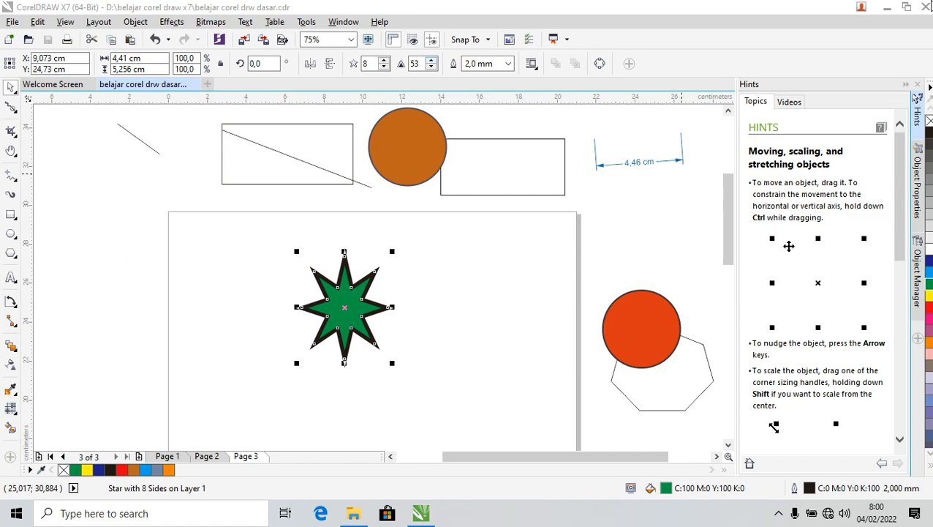
Minimize the drawing and folder windows to reach the desktop and reveal the hidden tray icons
click(887, 9)
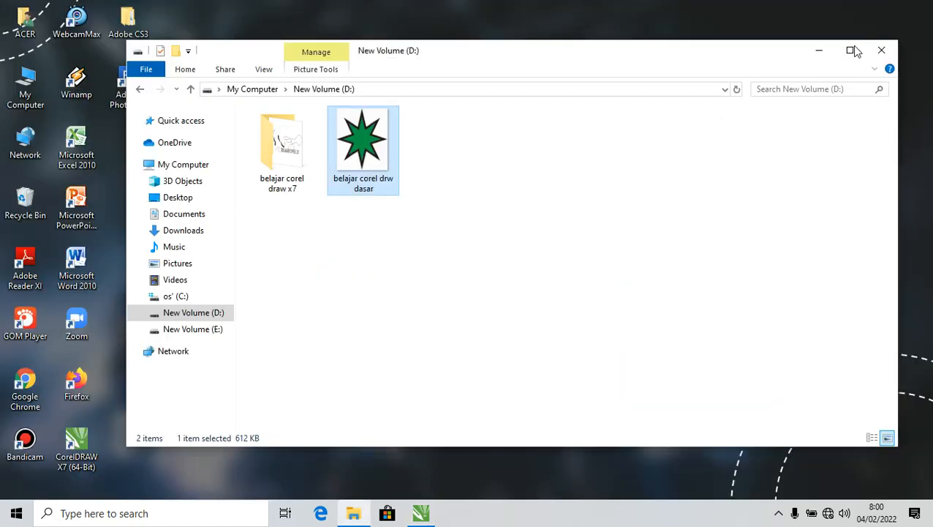
click(819, 51)
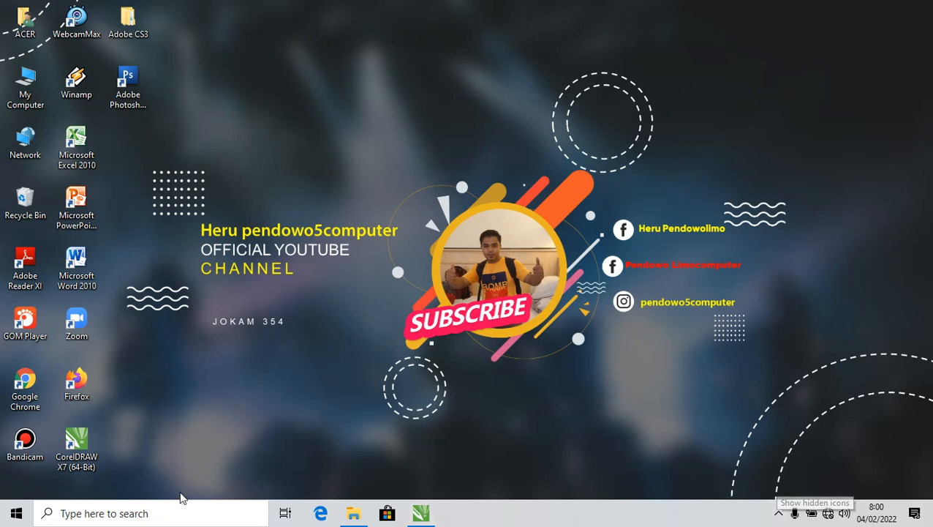
click(778, 513)
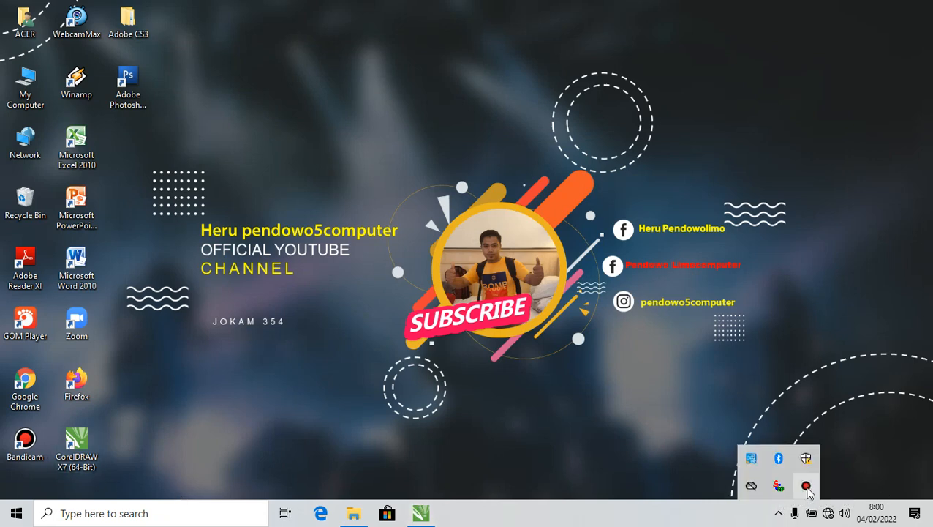